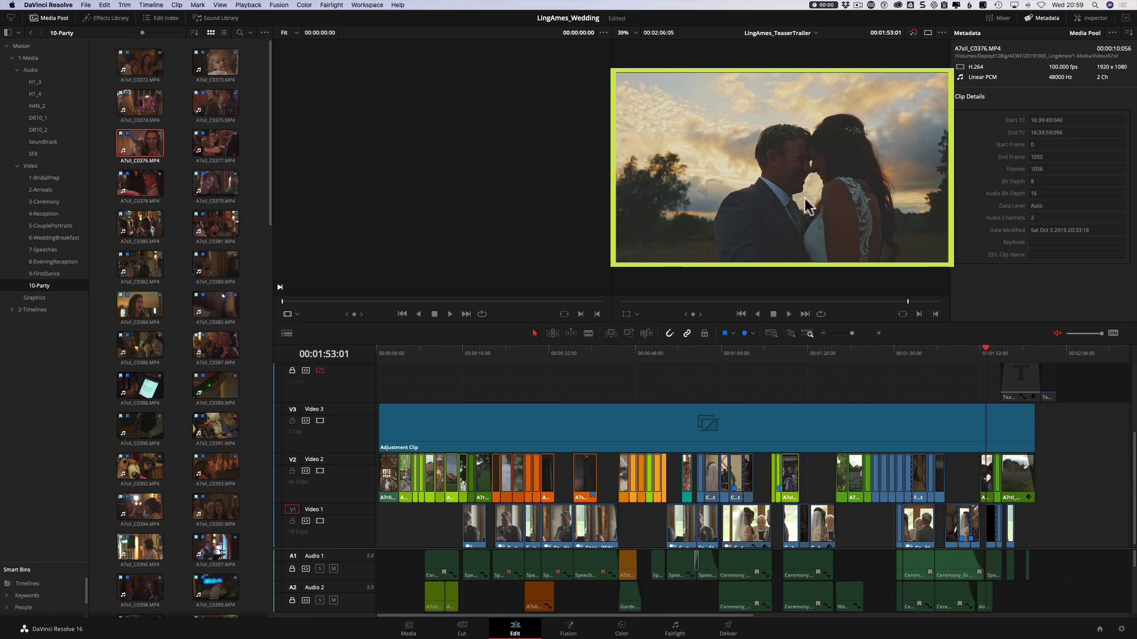
- Locate the last Video 2 clip's source in the media pool and show the clip's transform properties
click(1043, 18)
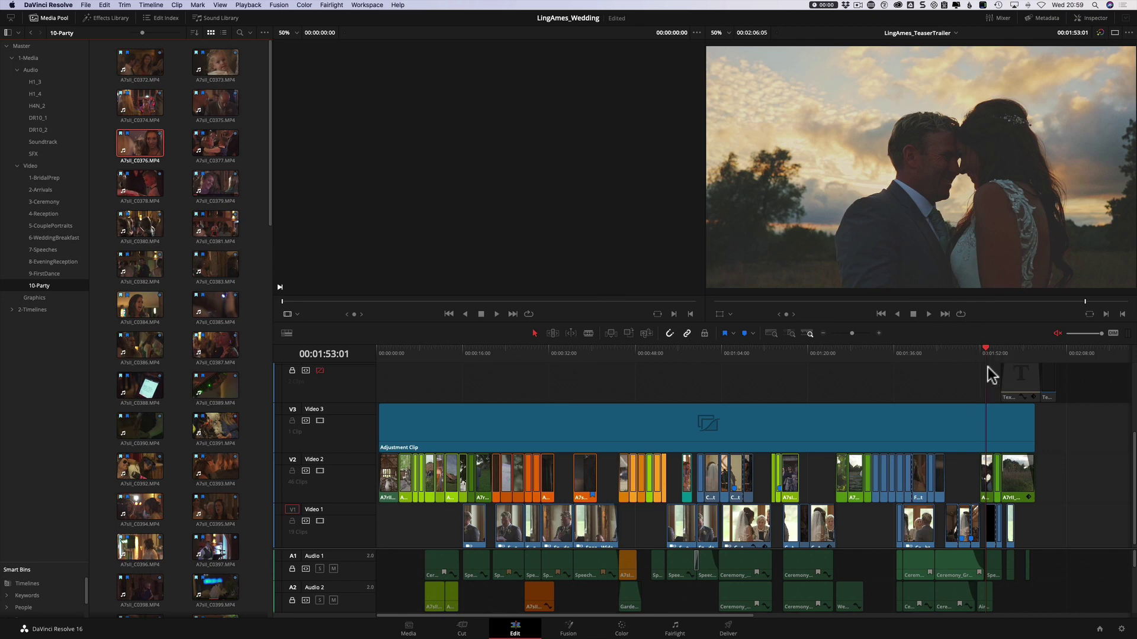
drag(881, 353, 896, 354)
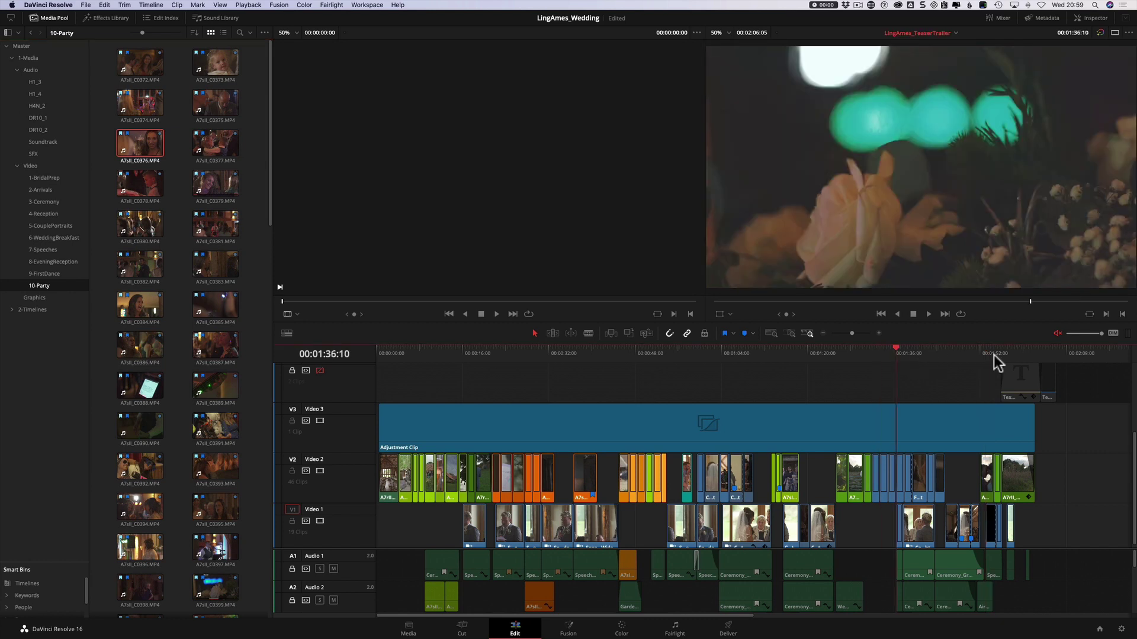
click(1014, 354)
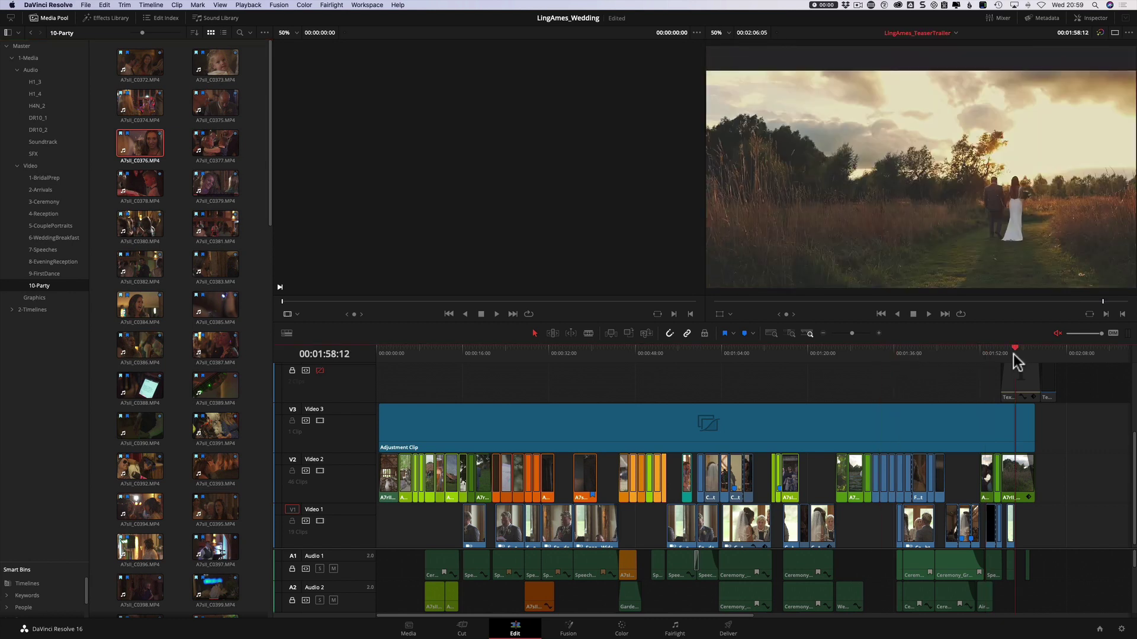
click(1021, 478)
key(alt+f)
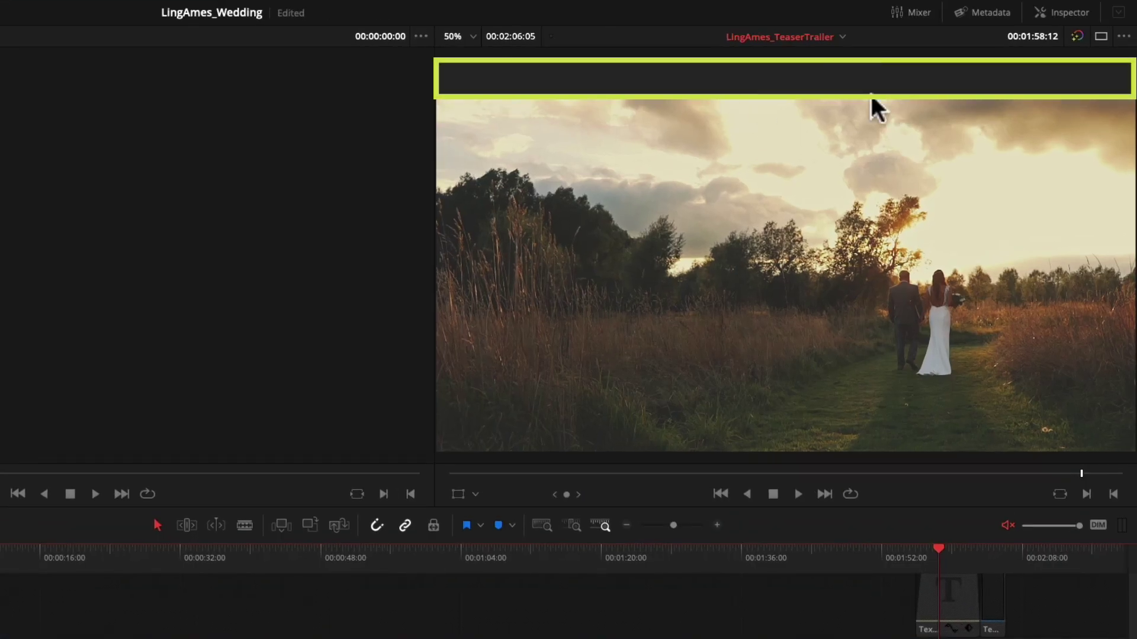
click(1053, 9)
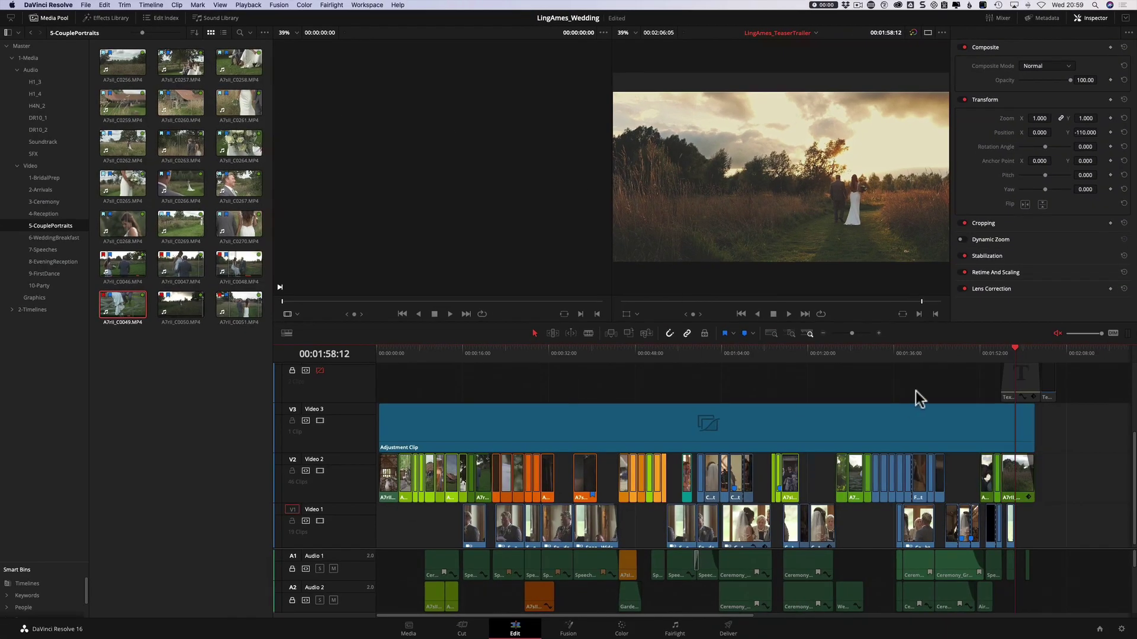
- Apply 2.35 output blanking to the LingAmes_TeaserTrailer timeline
click(851, 621)
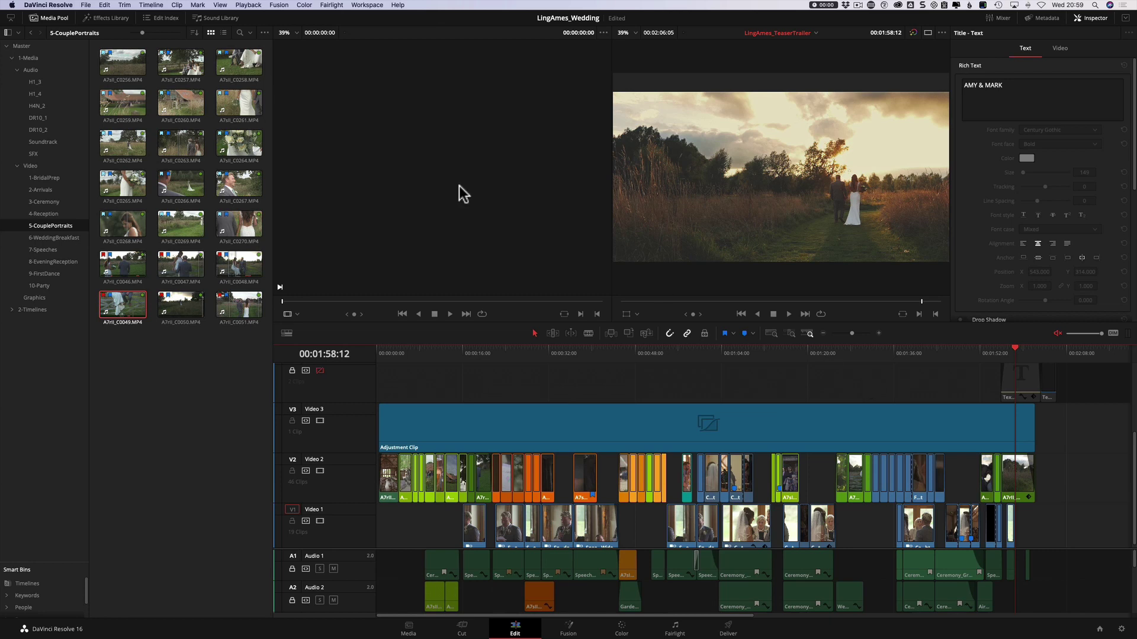
click(155, 6)
mouse_move(178, 308)
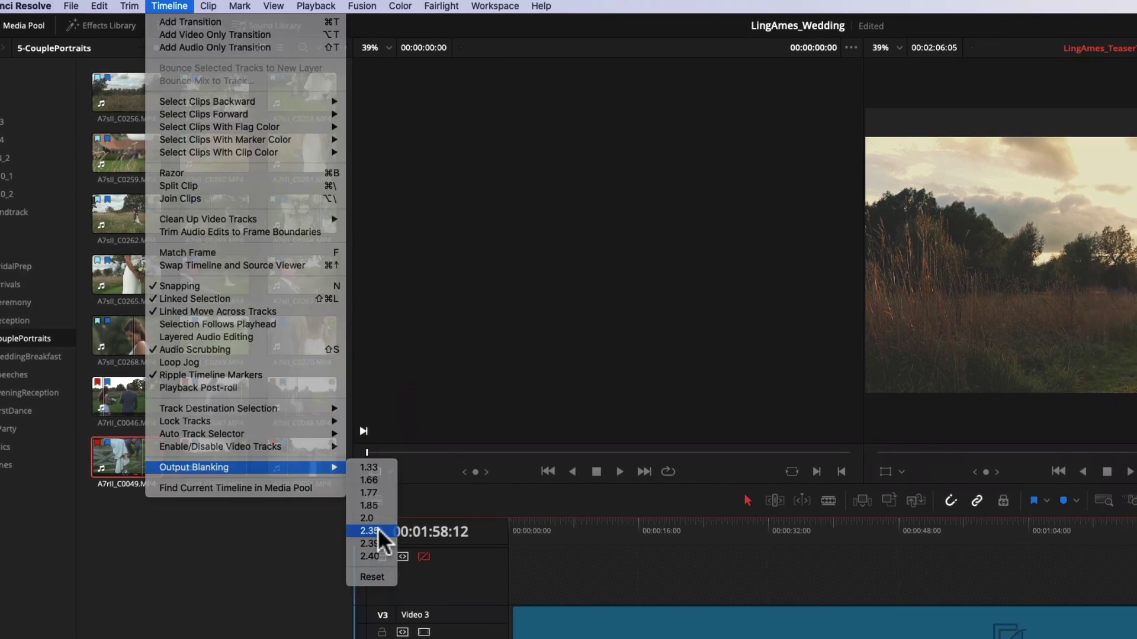
click(436, 531)
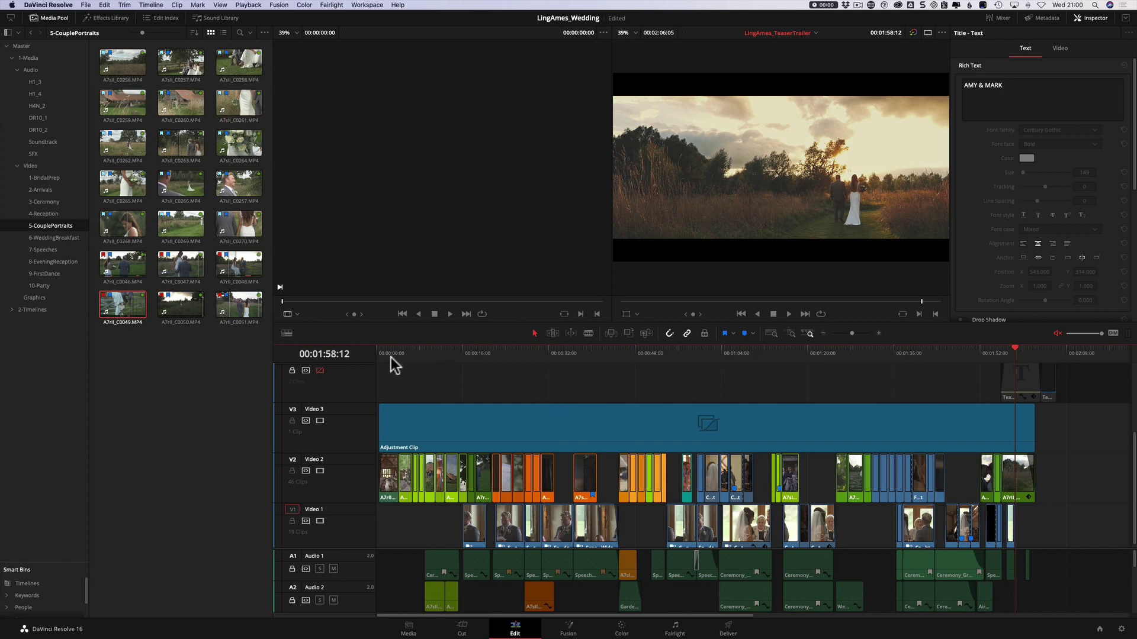
- Shift the last Video 2 clip vertically within the frame, finishing with its Y position at -110
click(1017, 478)
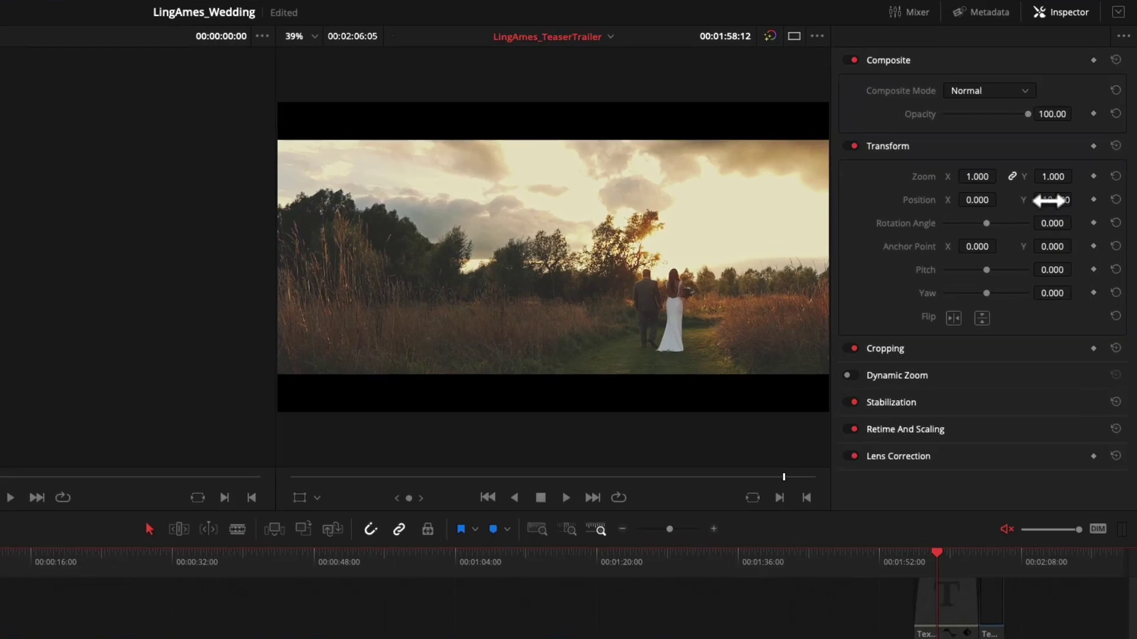
drag(1049, 201, 1076, 200)
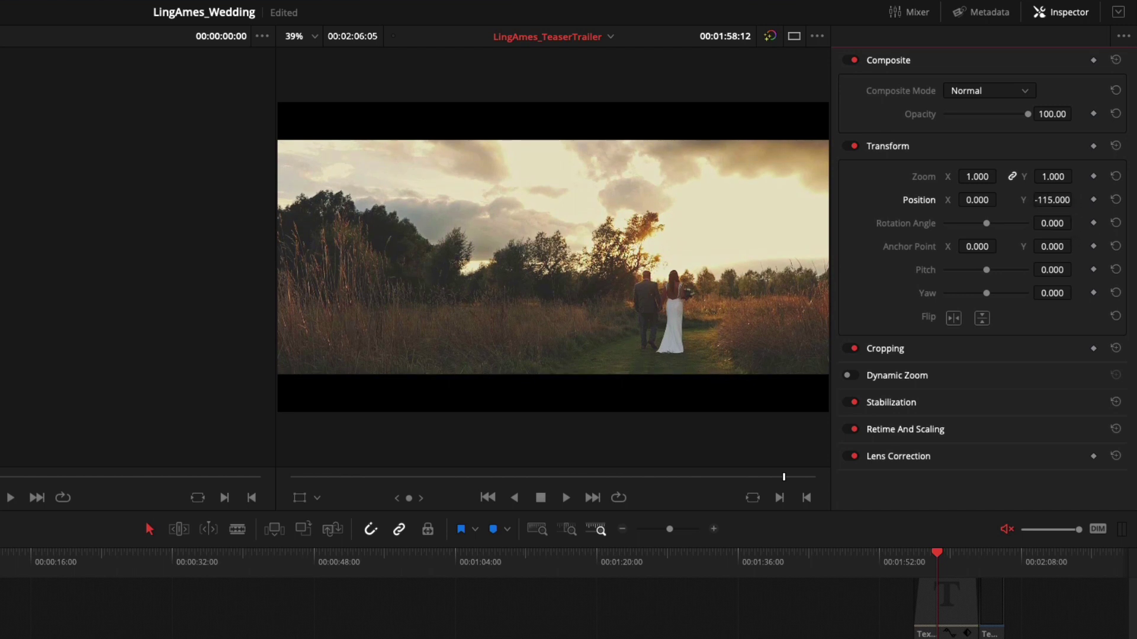
click(1056, 200)
text(-110)
key(Return)
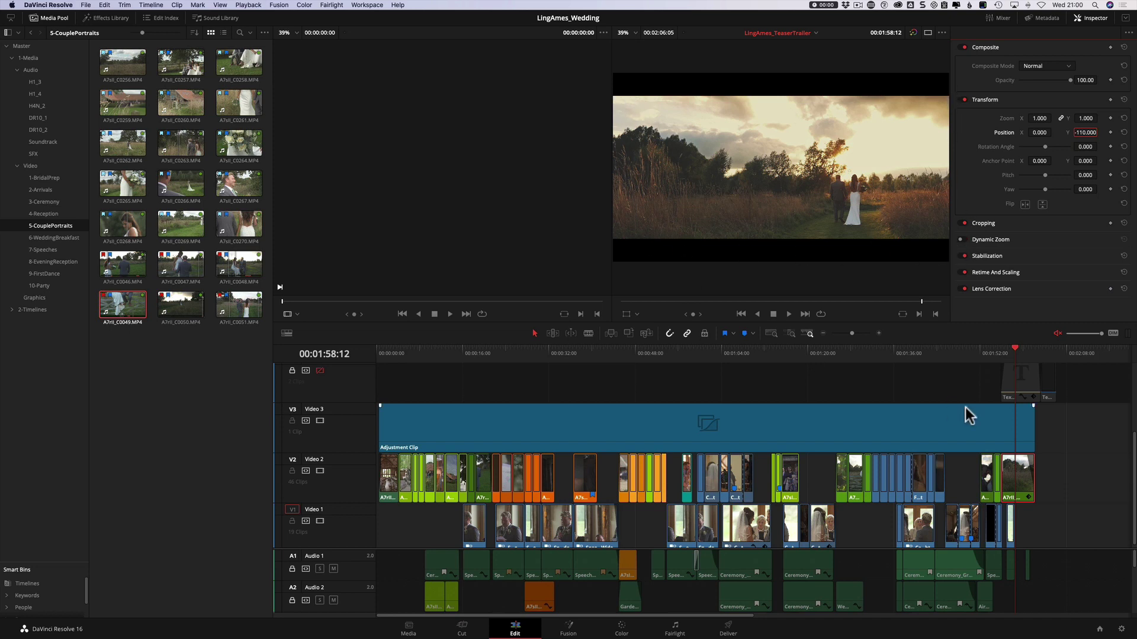
- Set up the delivery render with a custom resolution of 1920 x 816
click(985, 357)
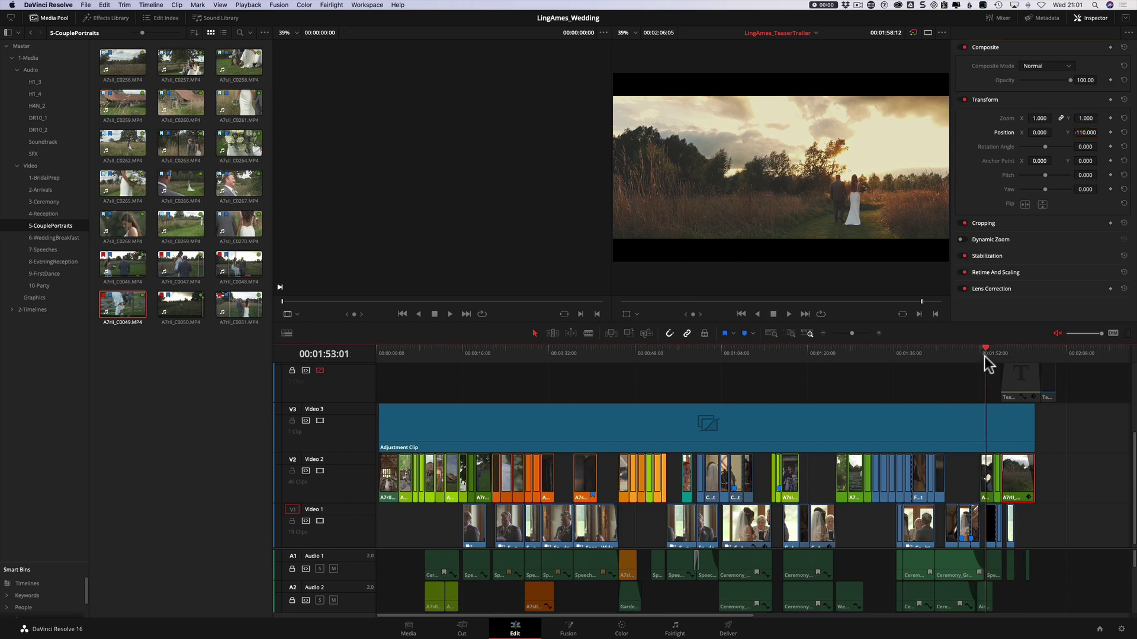
click(1007, 353)
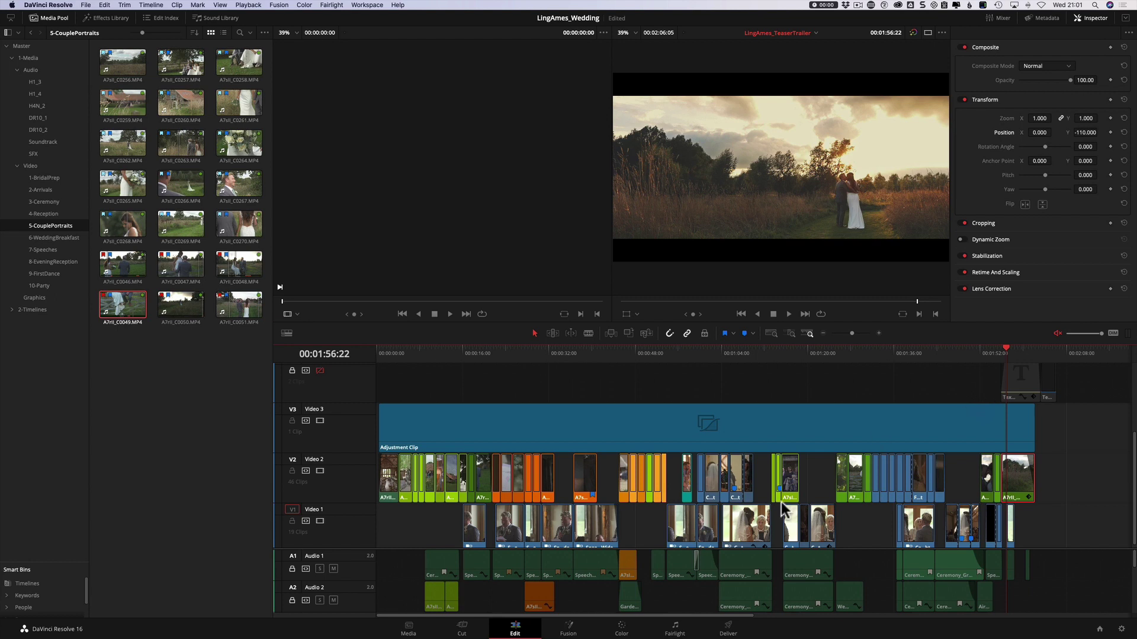
click(727, 630)
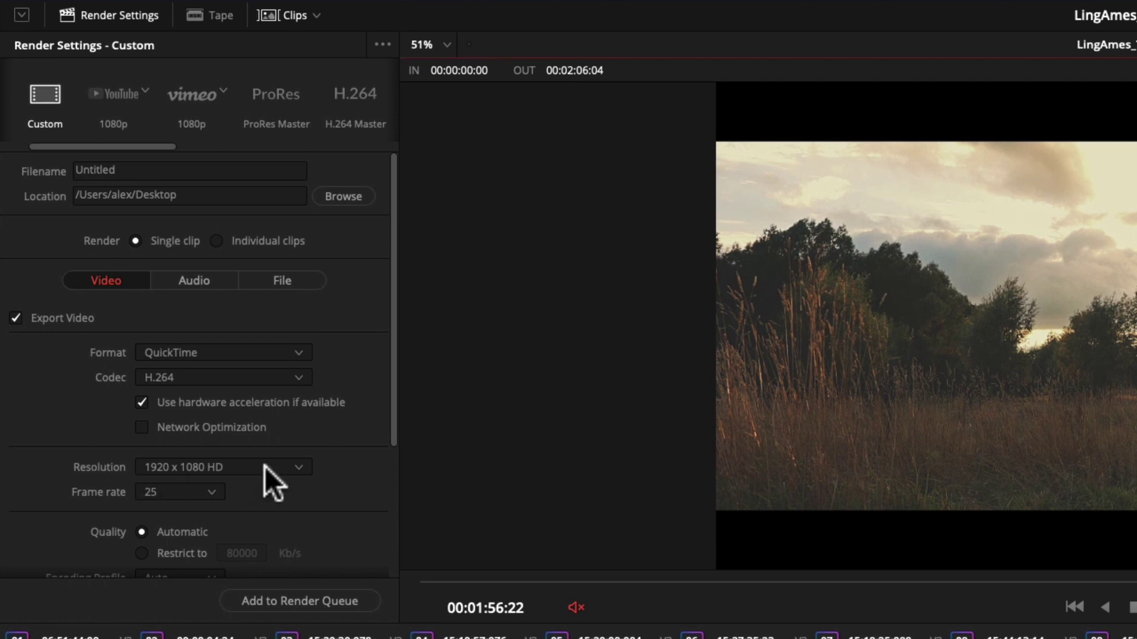
click(265, 466)
click(236, 489)
click(254, 492)
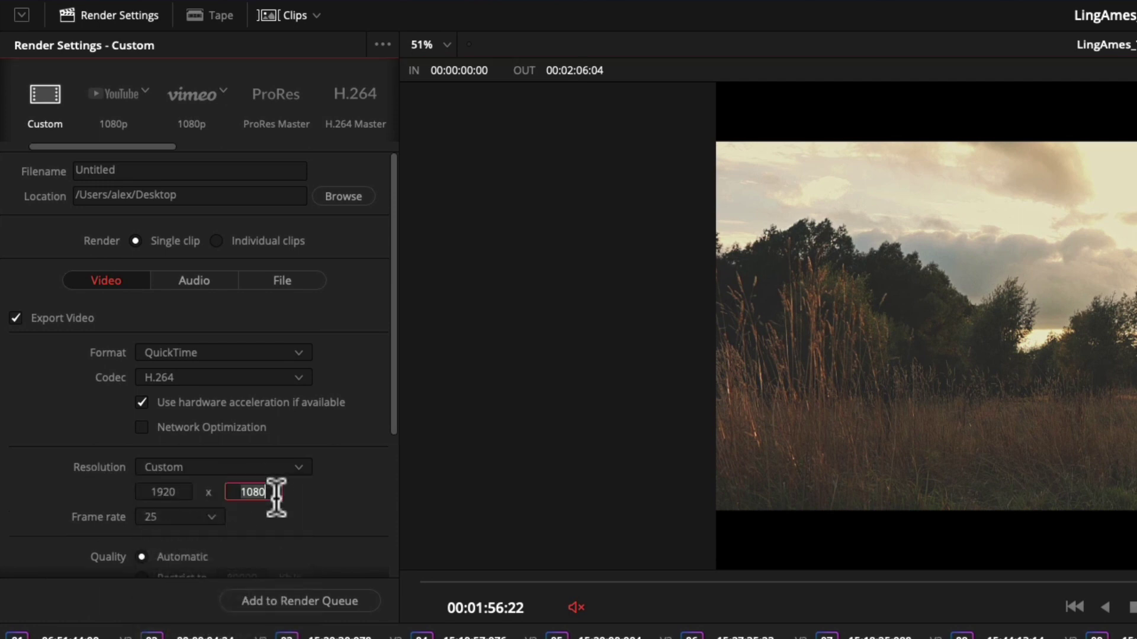
text(816)
key(Return)
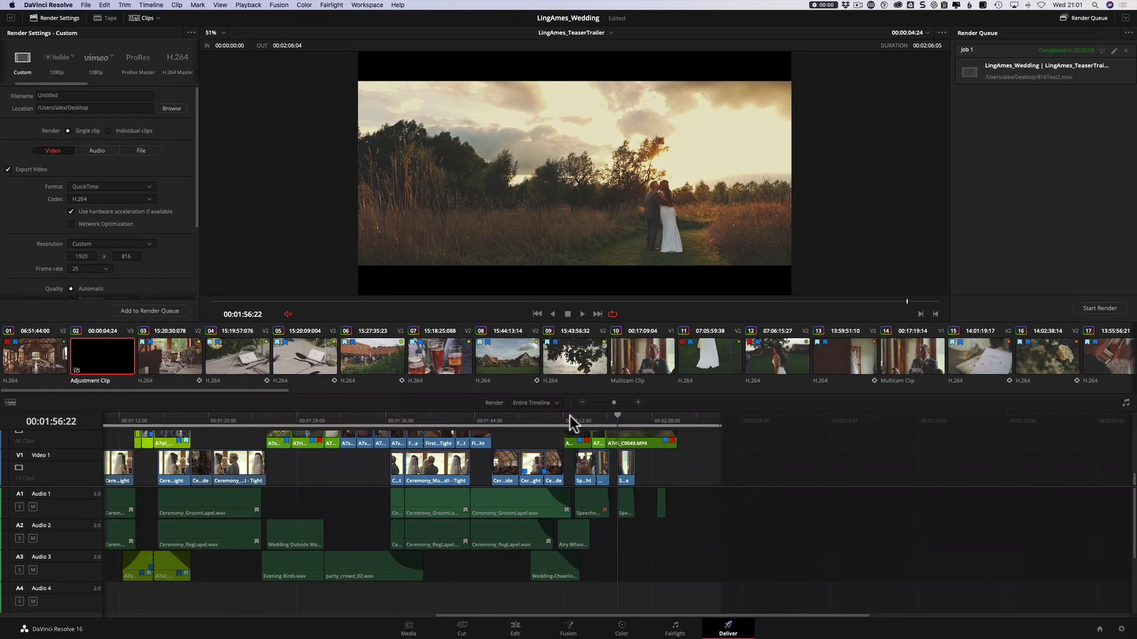
- Limit the render range to 00:01:52:19 through 00:01:56:22 and remove the old job from the render queue
drag(570, 415, 616, 415)
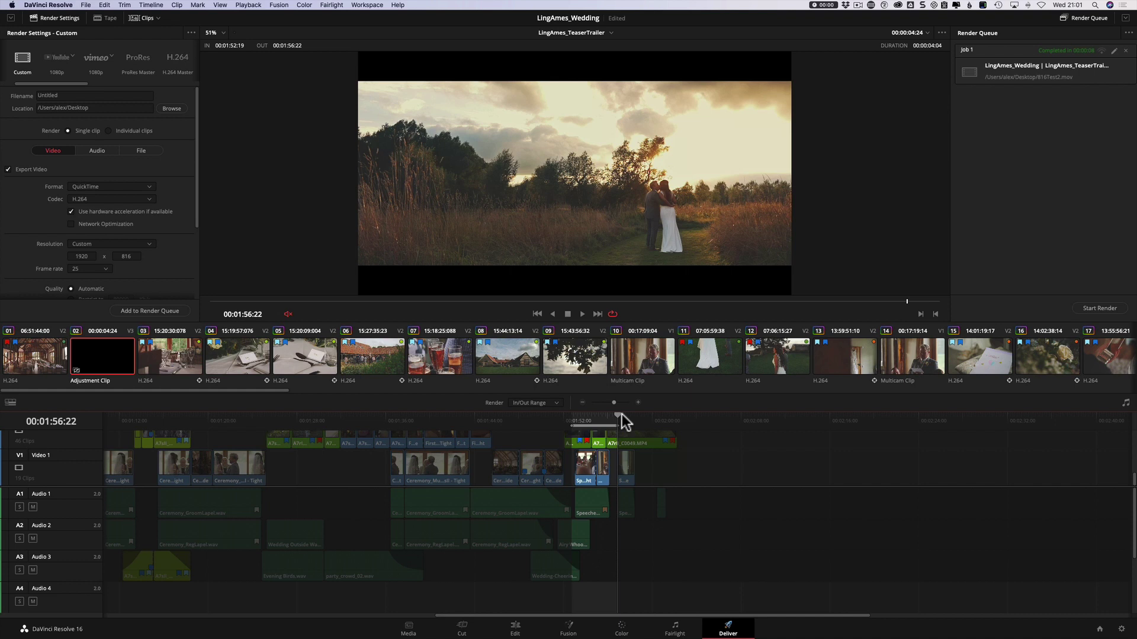
click(1126, 50)
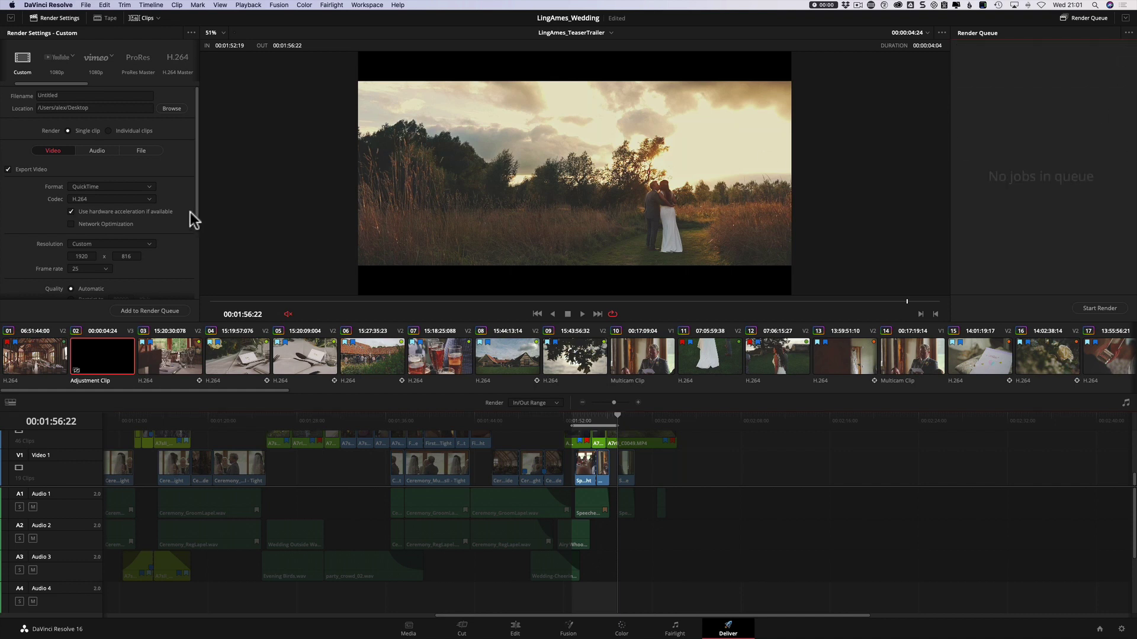
- Name the export 816Test1 and render it through the render queue
click(92, 95)
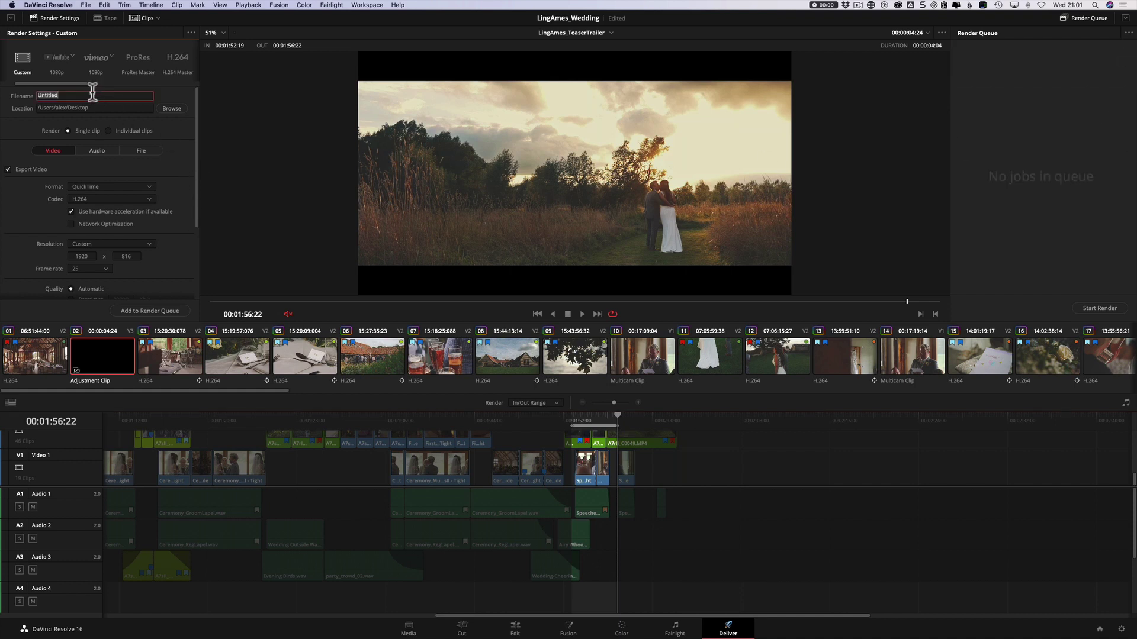
text(816Test)
key(Return)
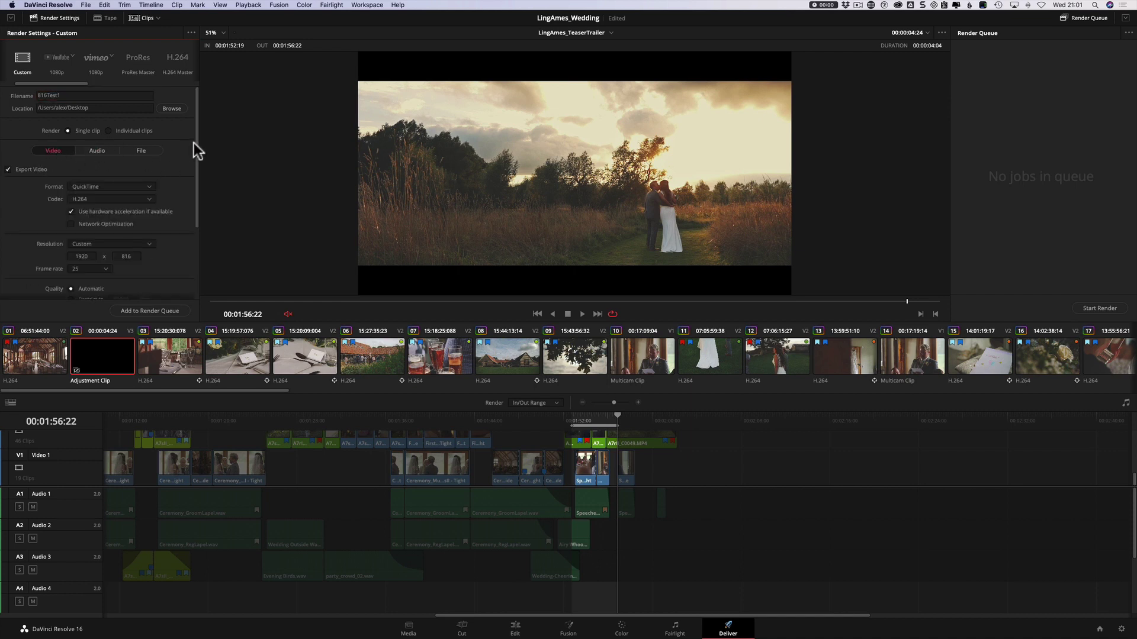
drag(193, 143, 195, 193)
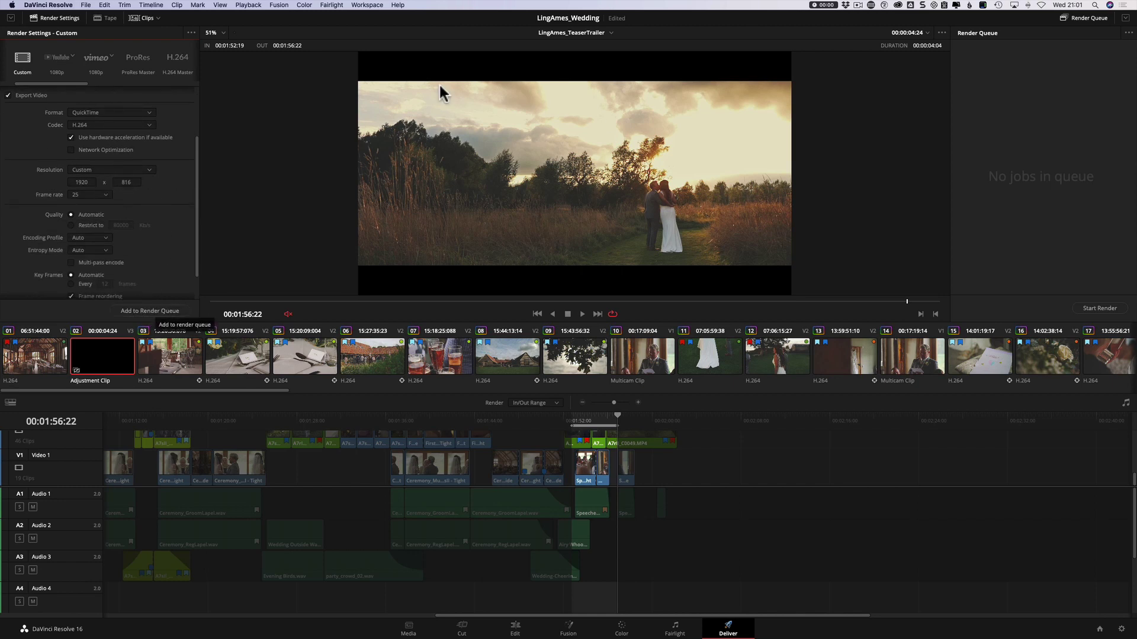
click(171, 311)
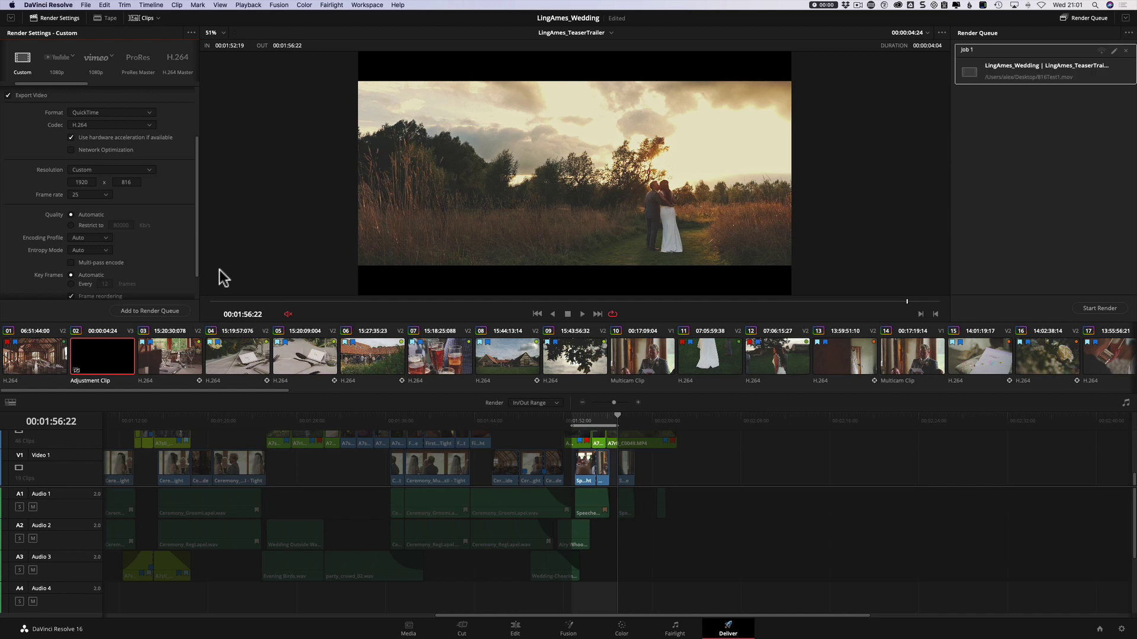
click(1100, 308)
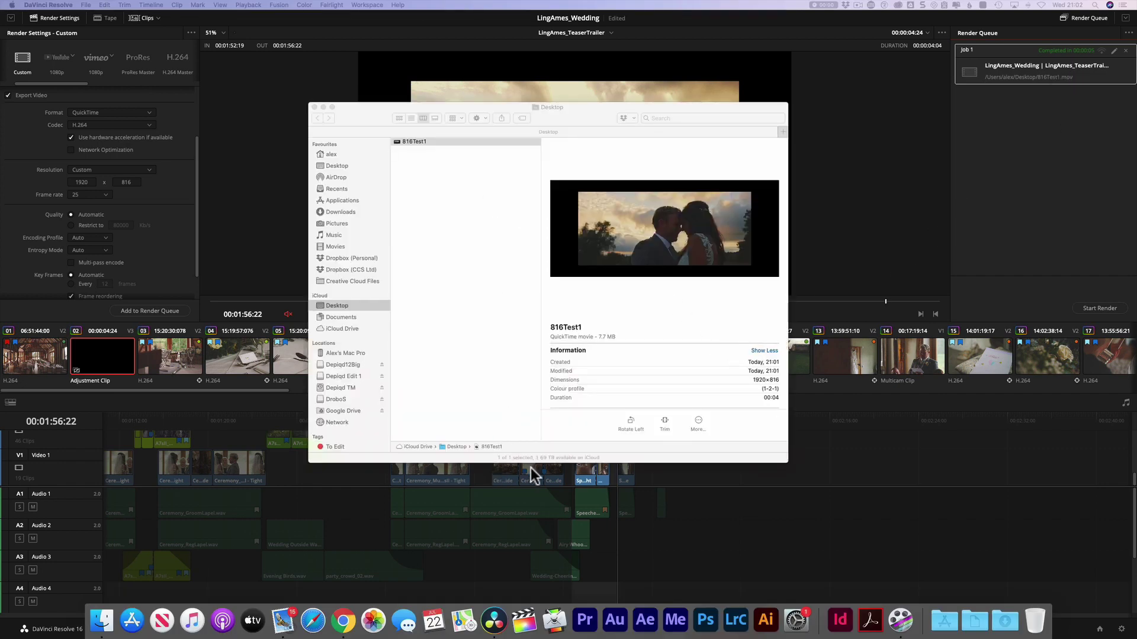
- Preview the exported 816Test1 movie in the Finder's Desktop folder to check its framing
click(477, 182)
key(space)
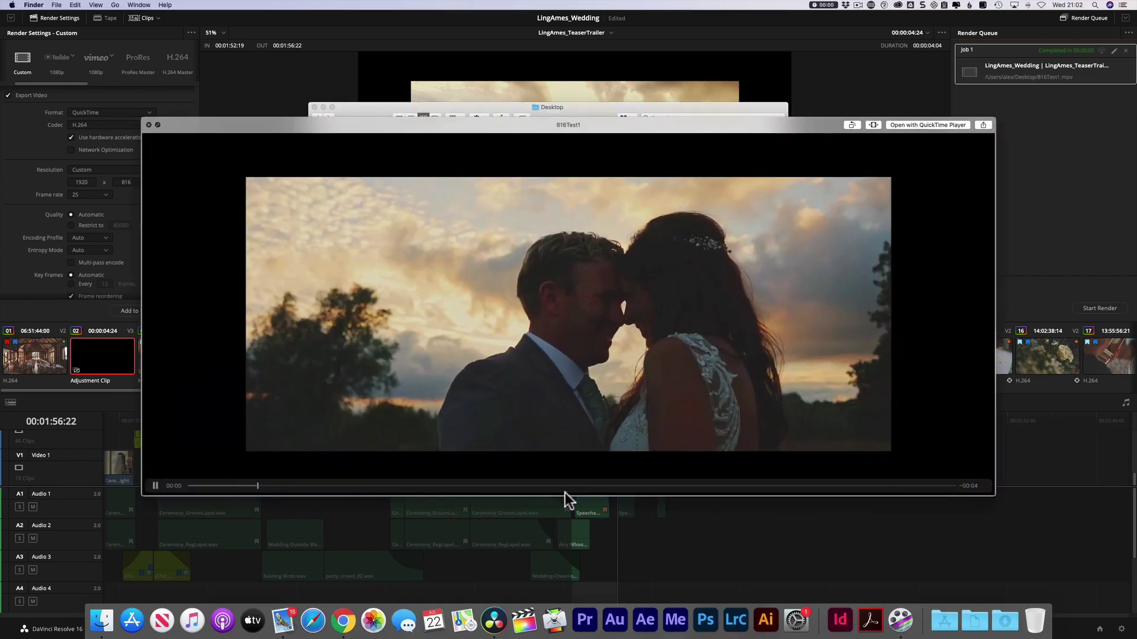
key(space)
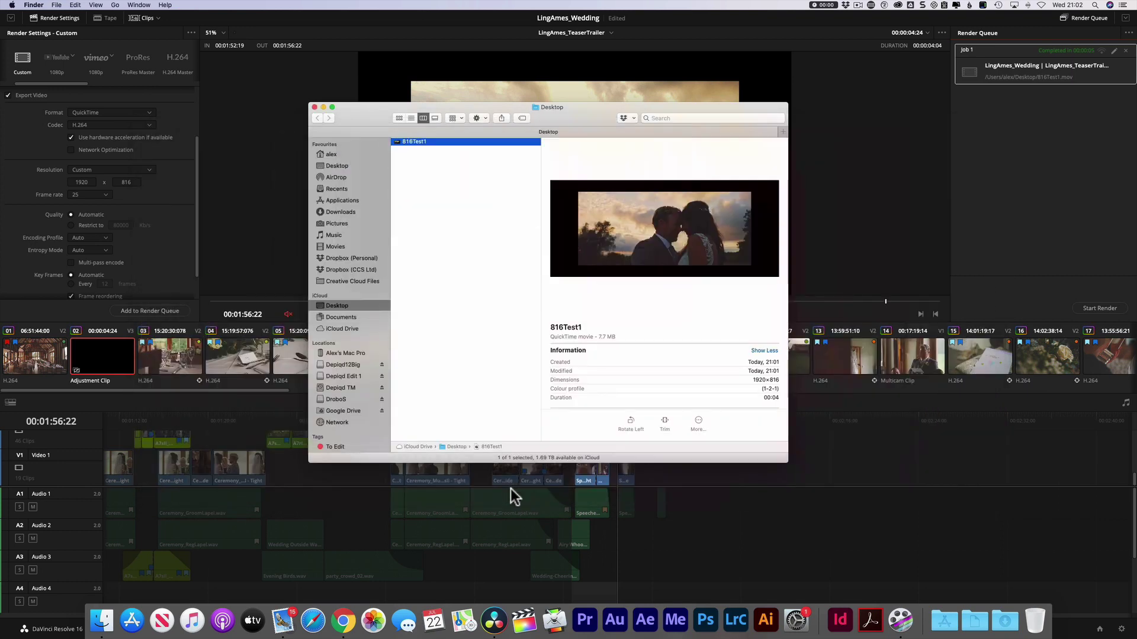
- Permanently delete the 816Test1 movie from the Desktop and remove its finished job from the render queue
key(alt+super+BackSpace)
click(643, 199)
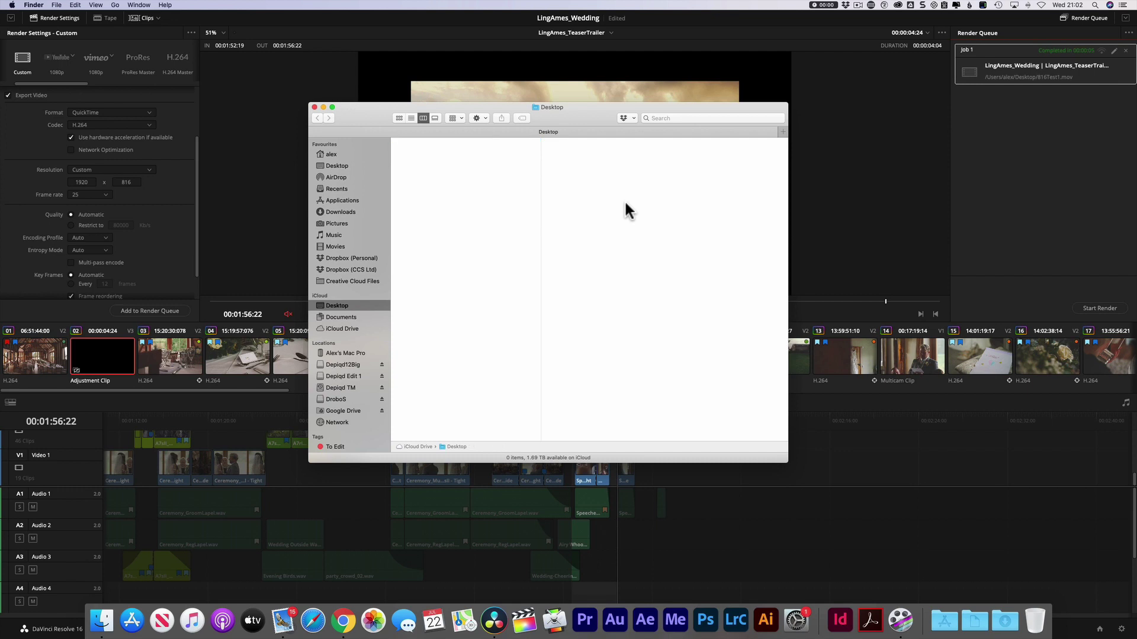
click(315, 107)
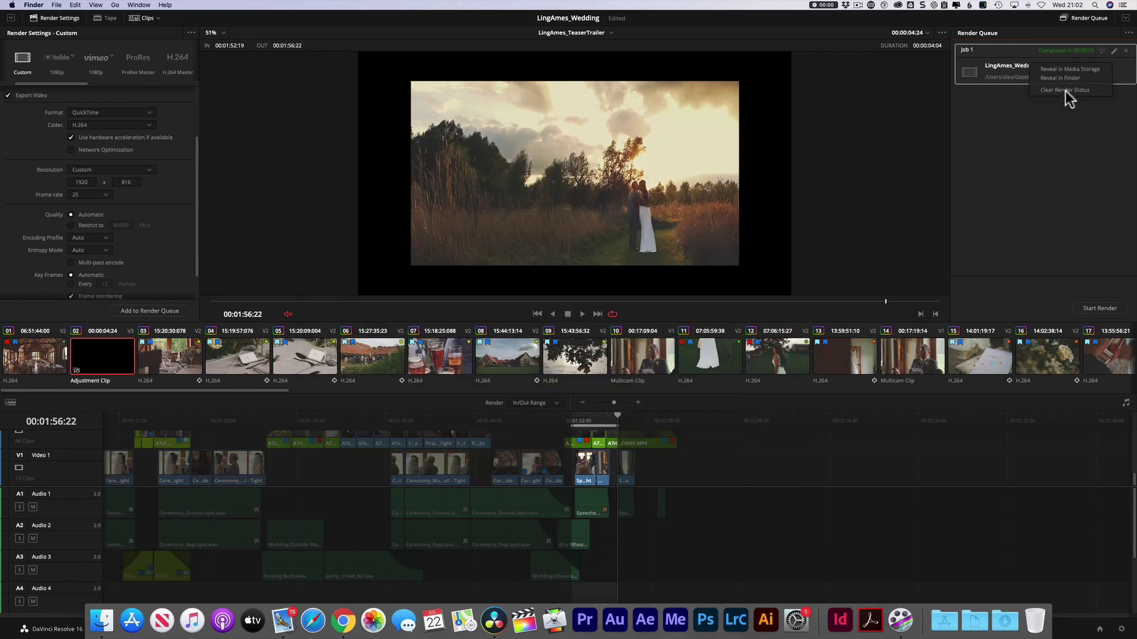
click(1065, 90)
click(1126, 50)
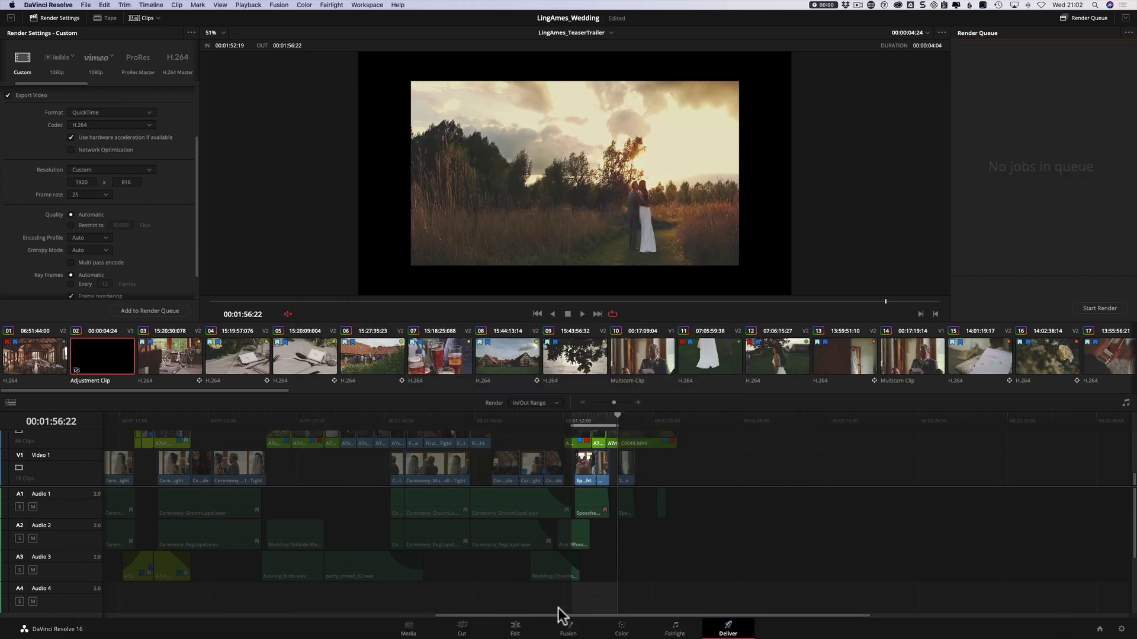
- Return to editing the timeline and turn off Match timeline settings for output scaling in the project's Image Scaling settings
click(517, 628)
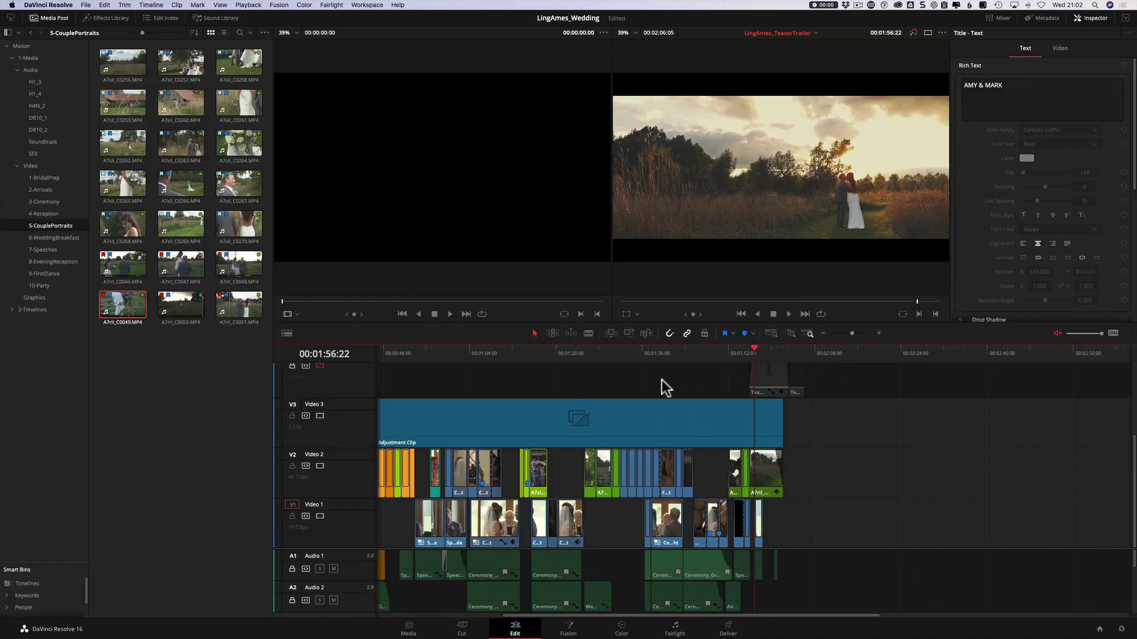
key(super+equal)
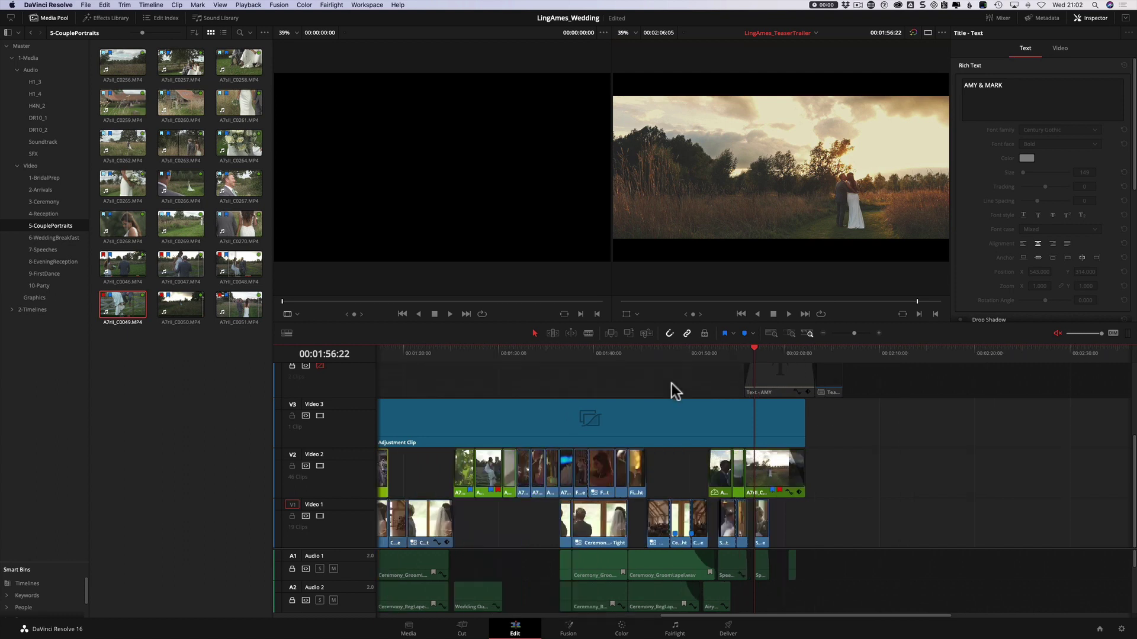
key(shift+z)
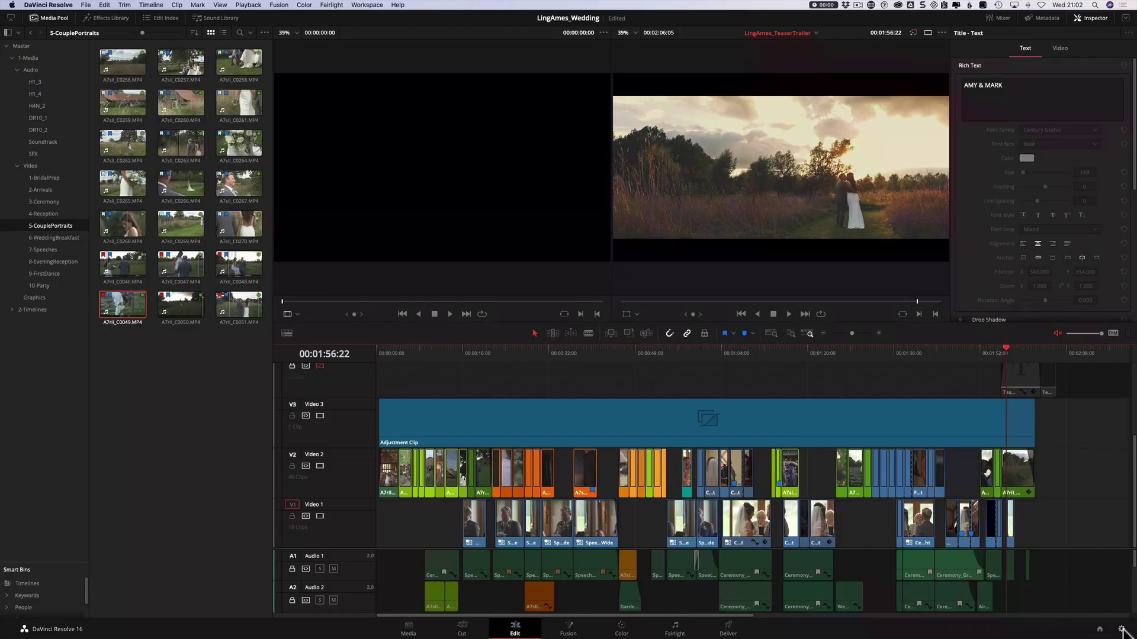
click(1094, 613)
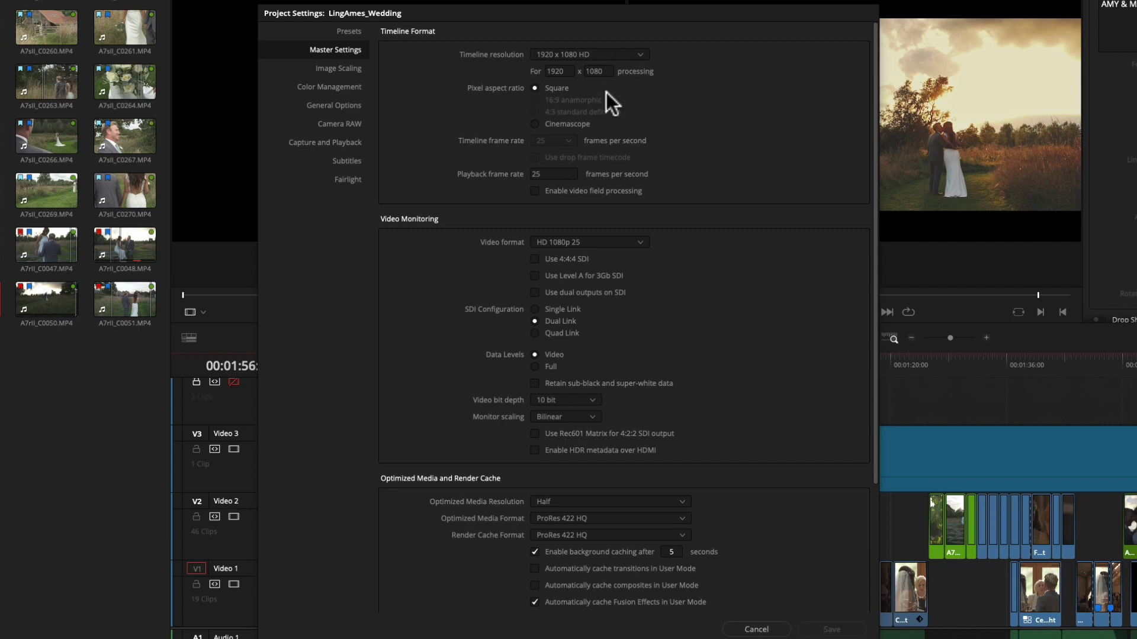
click(341, 68)
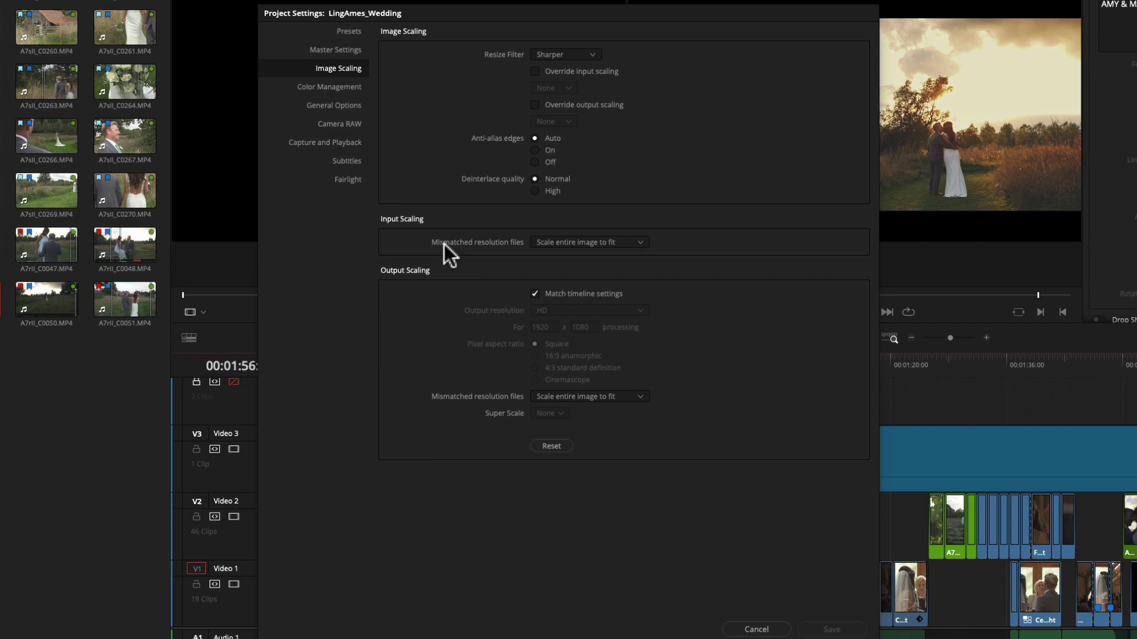
click(332, 50)
click(348, 70)
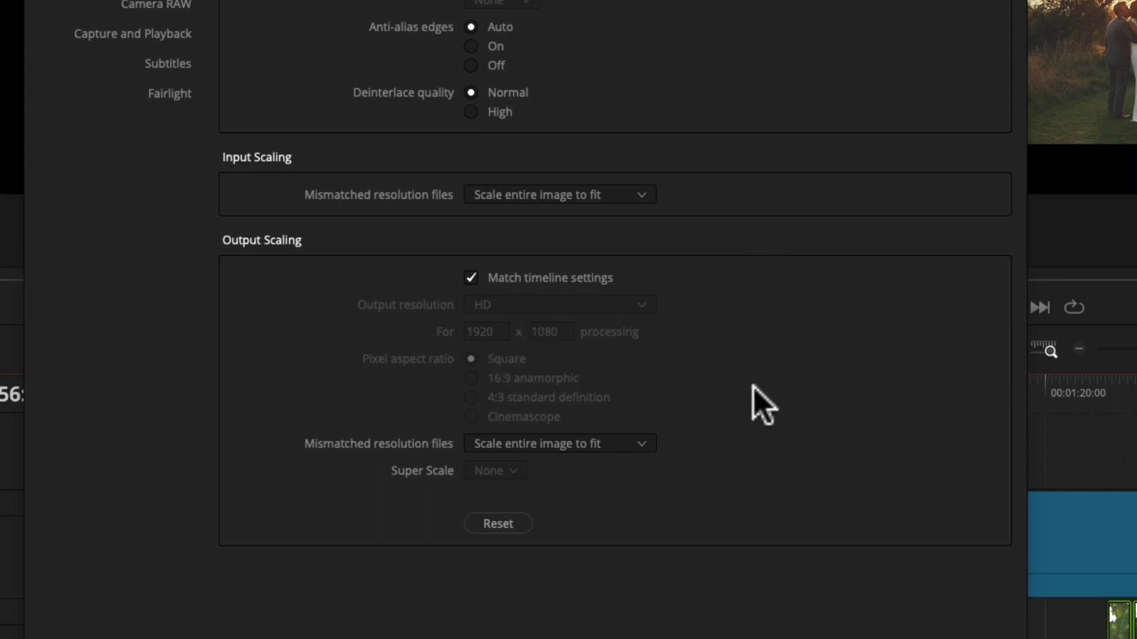
click(513, 273)
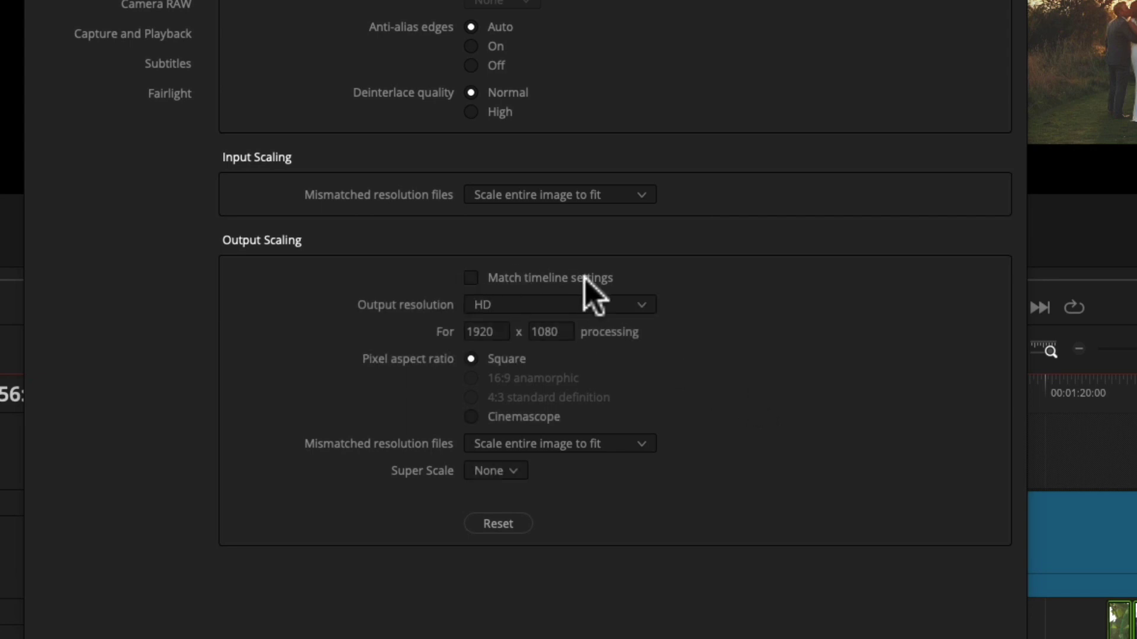
- Set the output resolution to 1920 x 816, save the project settings, and show the transform outline in the timeline viewer
double_click(559, 330)
text(816)
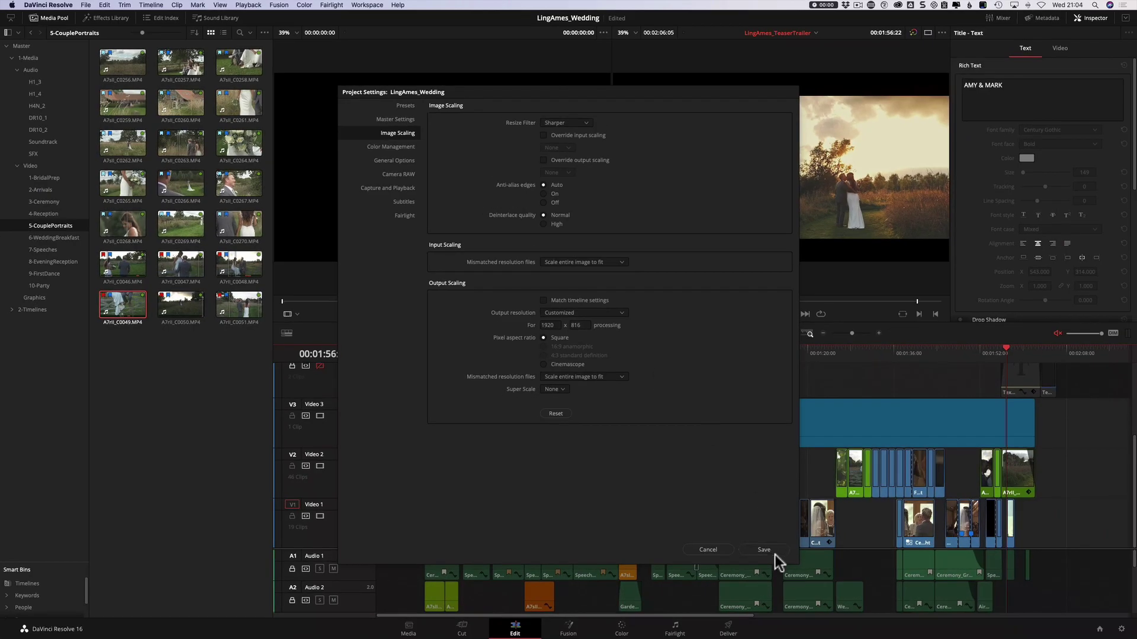
click(764, 549)
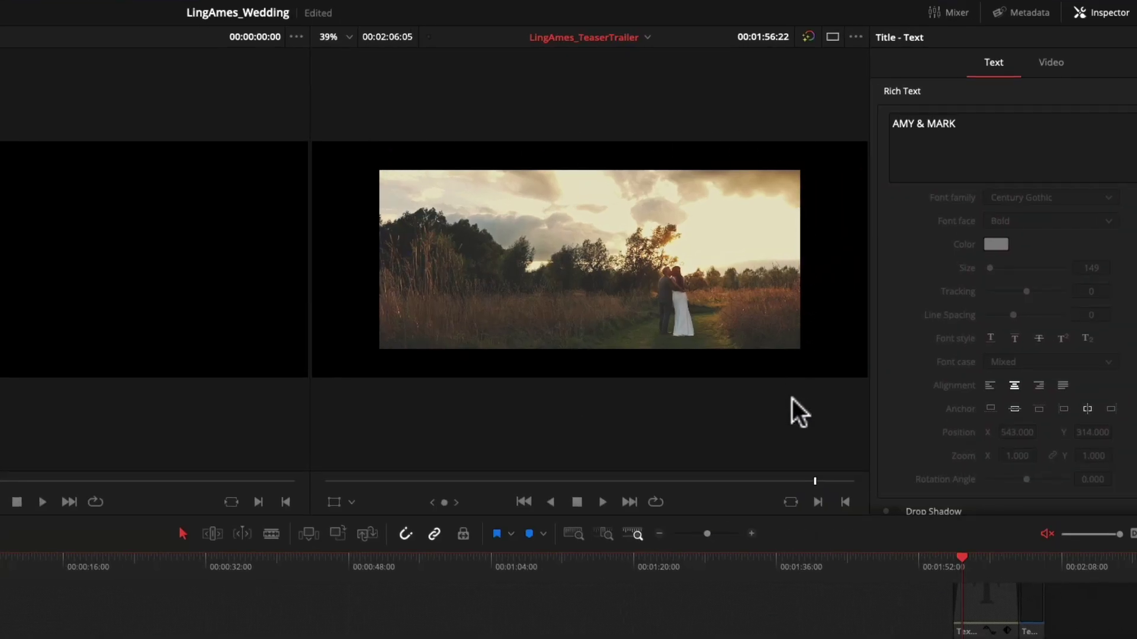
click(333, 503)
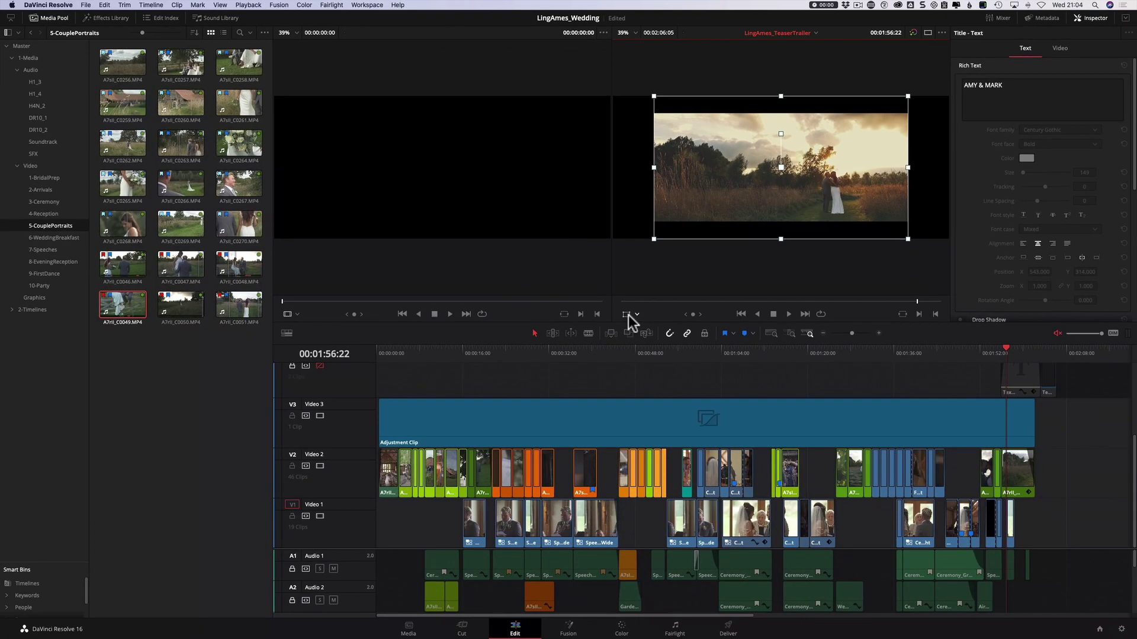
- Set the output scaling's mismatched resolution files option to Center crop with no resizing and save the project settings
click(1121, 629)
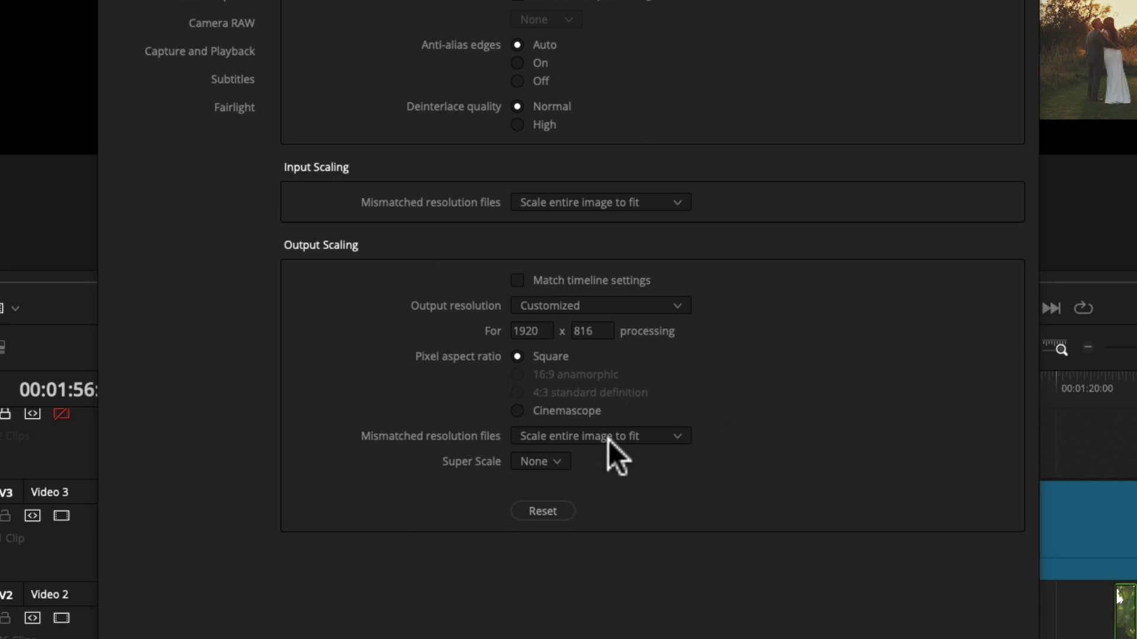
click(610, 438)
click(606, 465)
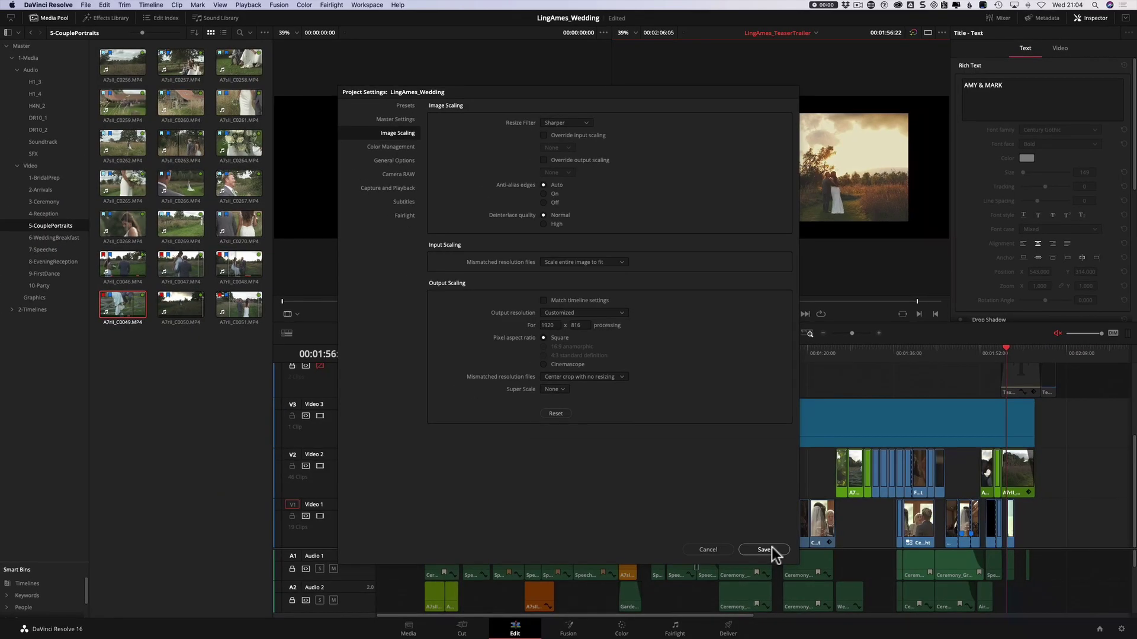
click(781, 574)
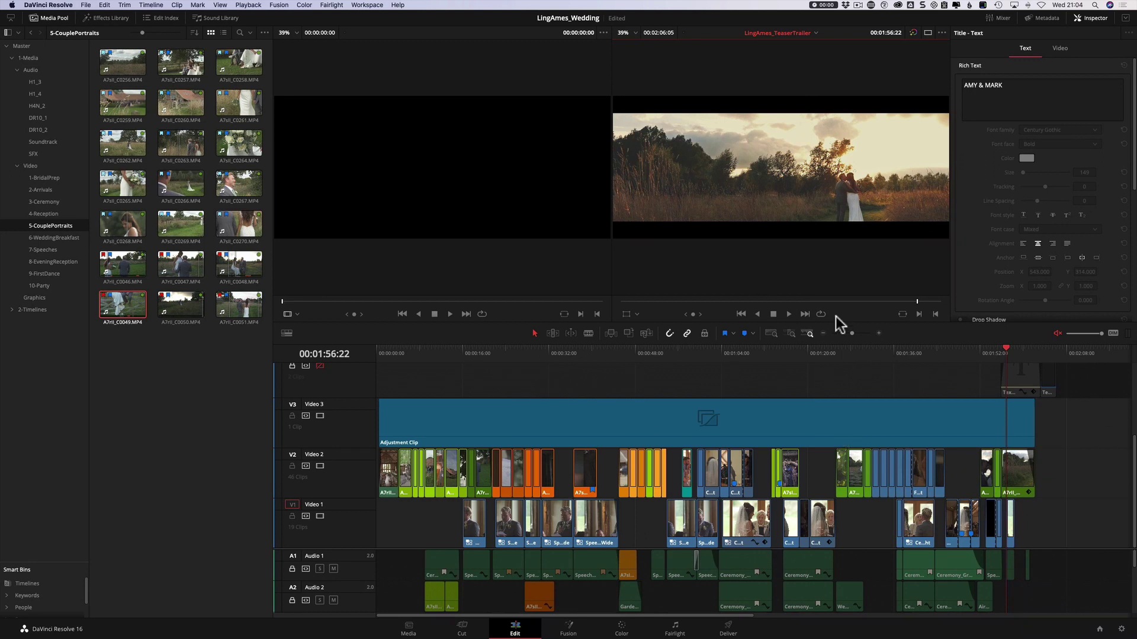
- Reset the timeline's output blanking to remove the letterbox masking
click(151, 5)
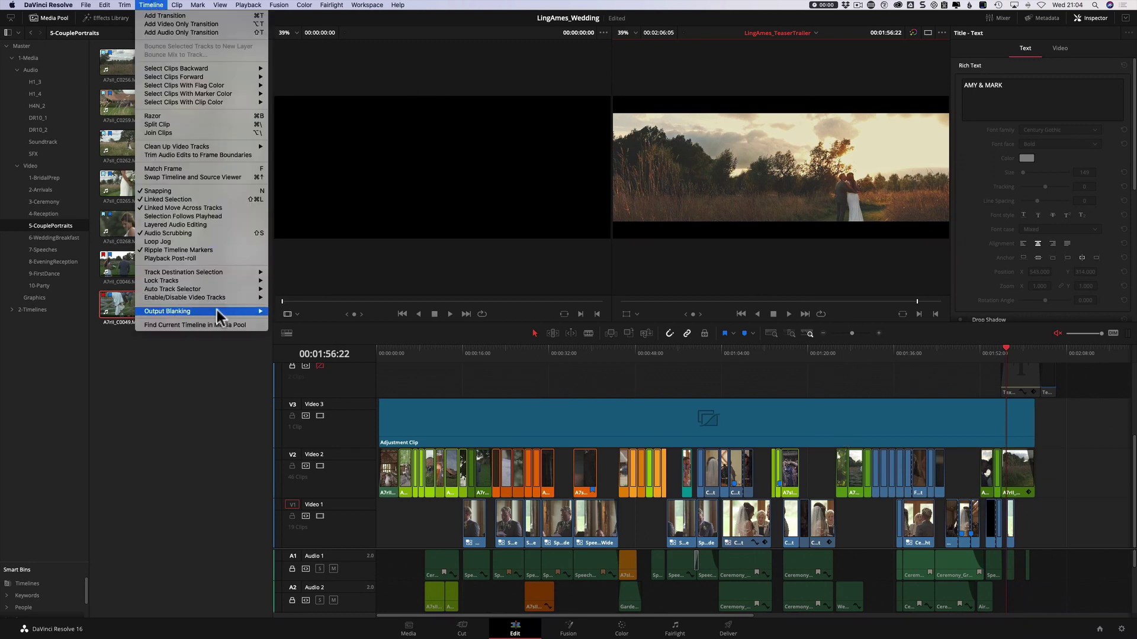
mouse_move(216, 311)
click(286, 385)
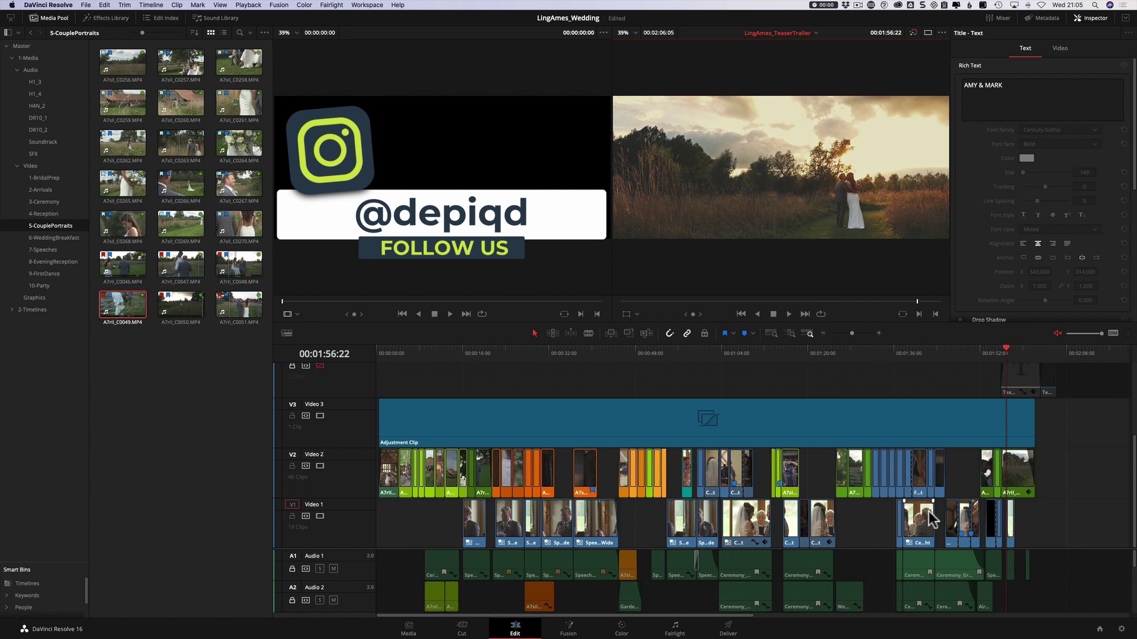
- Name the export 816Test, add it to the render queue, and render it
click(730, 626)
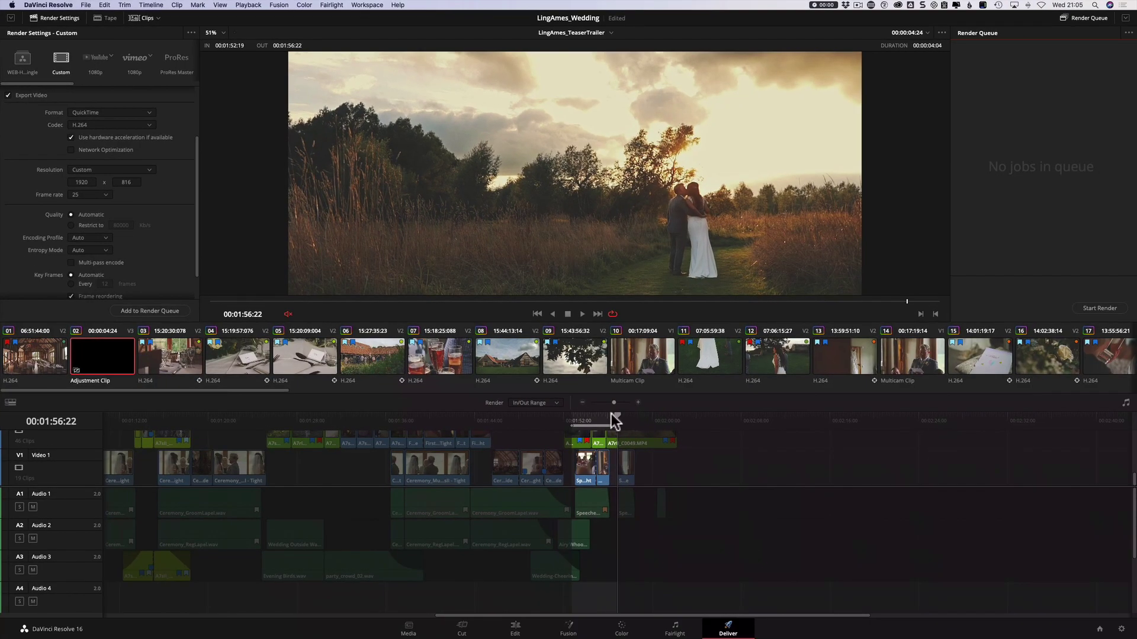
scroll(190, 167, up, 3)
click(102, 95)
double_click(103, 95)
text(8)
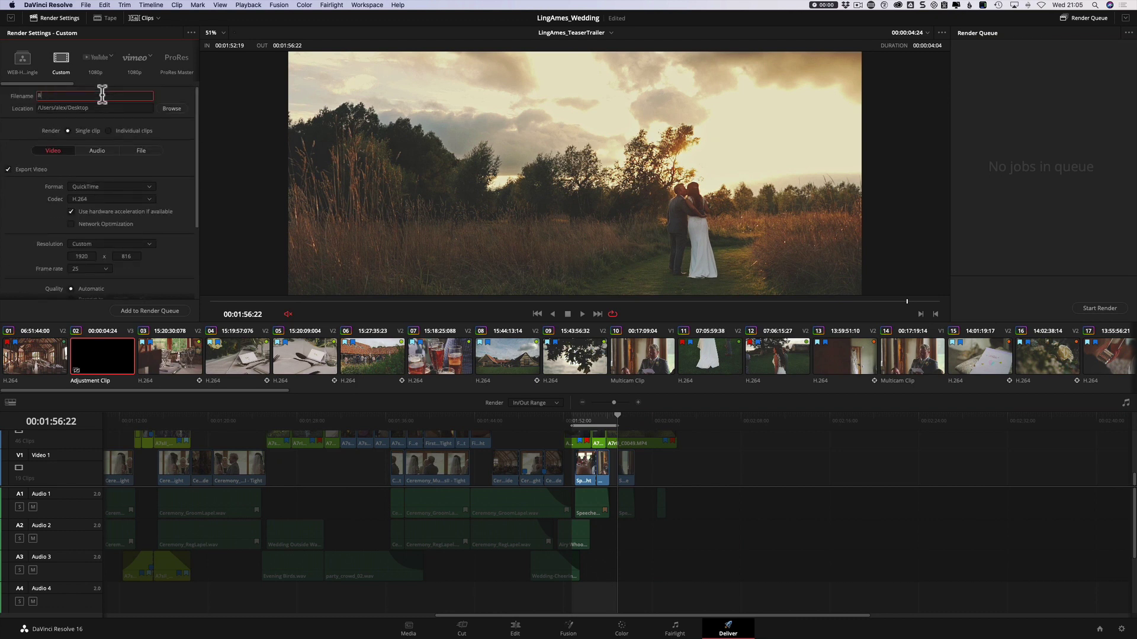
text(16Test)
click(133, 309)
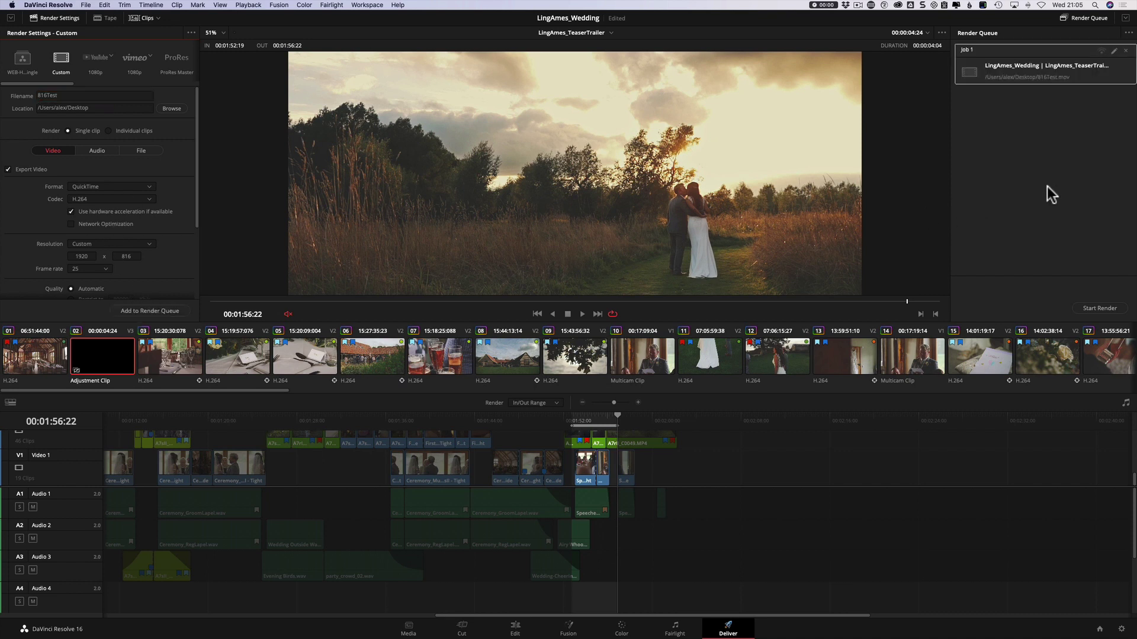
click(1086, 305)
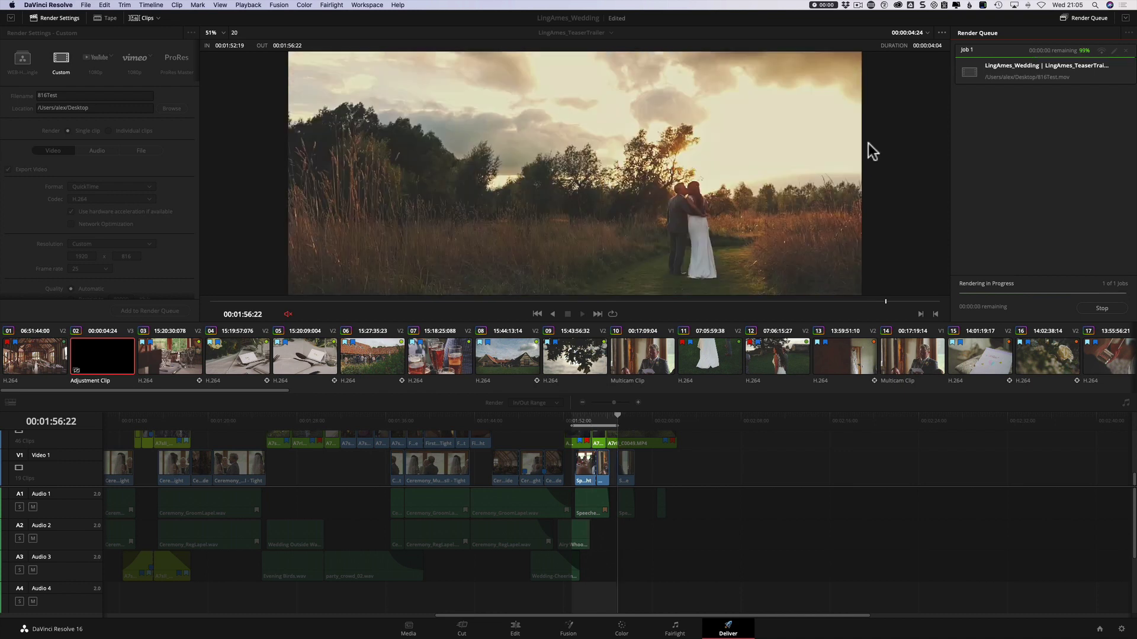
- Reveal the rendered 816Test movie in the Finder, preview it, scrub through its framing, and close the Finder window
click(1062, 83)
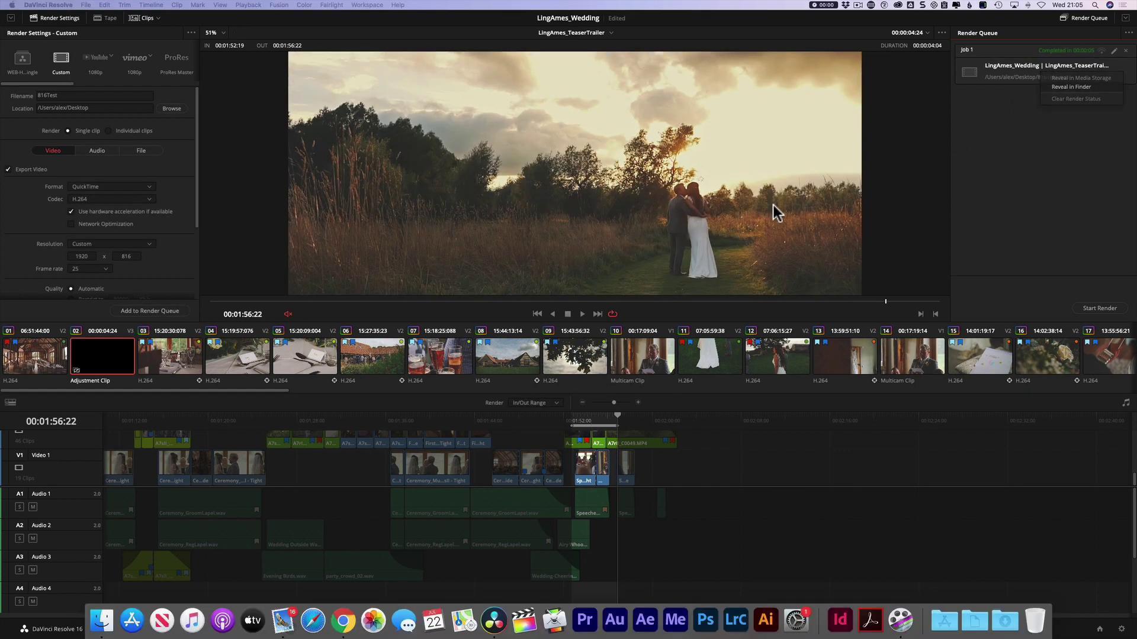
key(space)
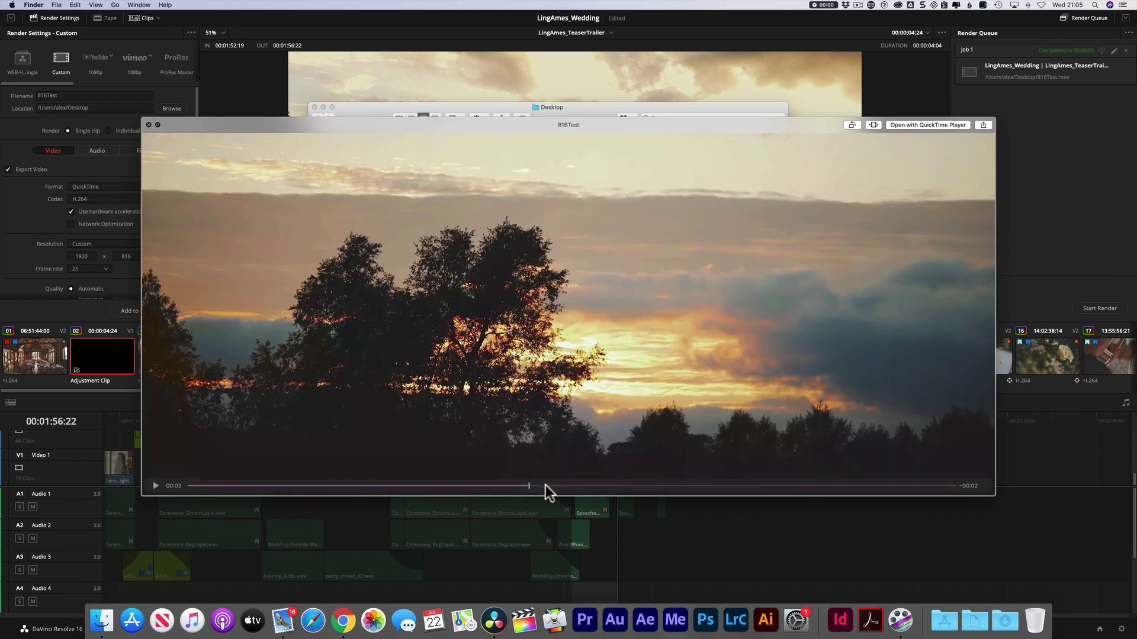
drag(545, 485, 817, 495)
key(space)
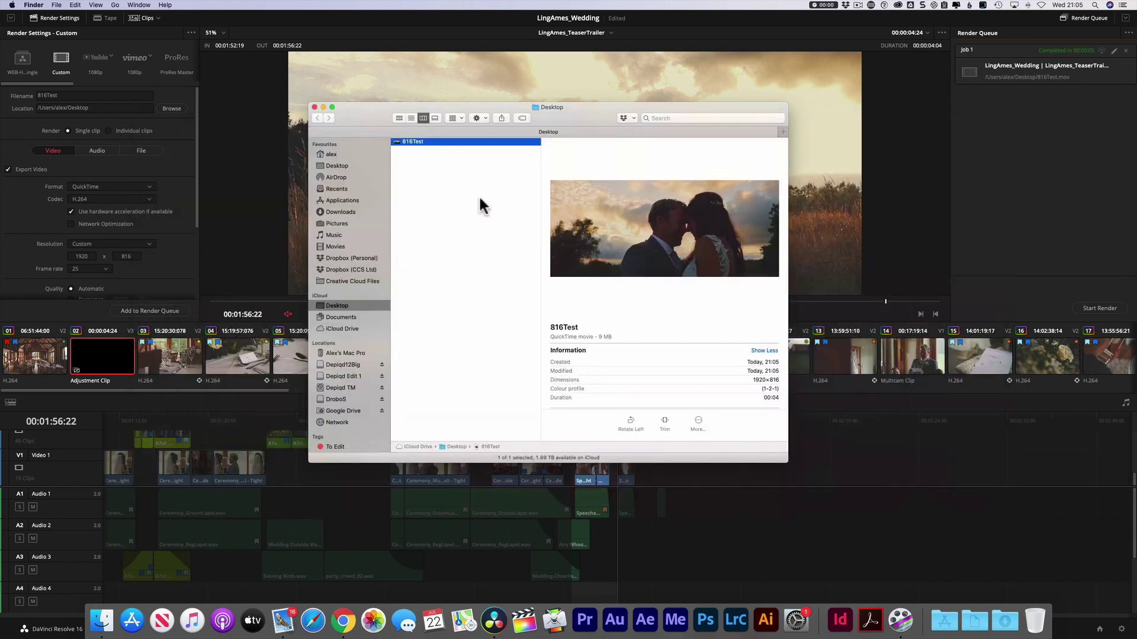
key(super+w)
- Remove the finished job from the render queue and return to editing the timeline
click(1099, 130)
click(1126, 51)
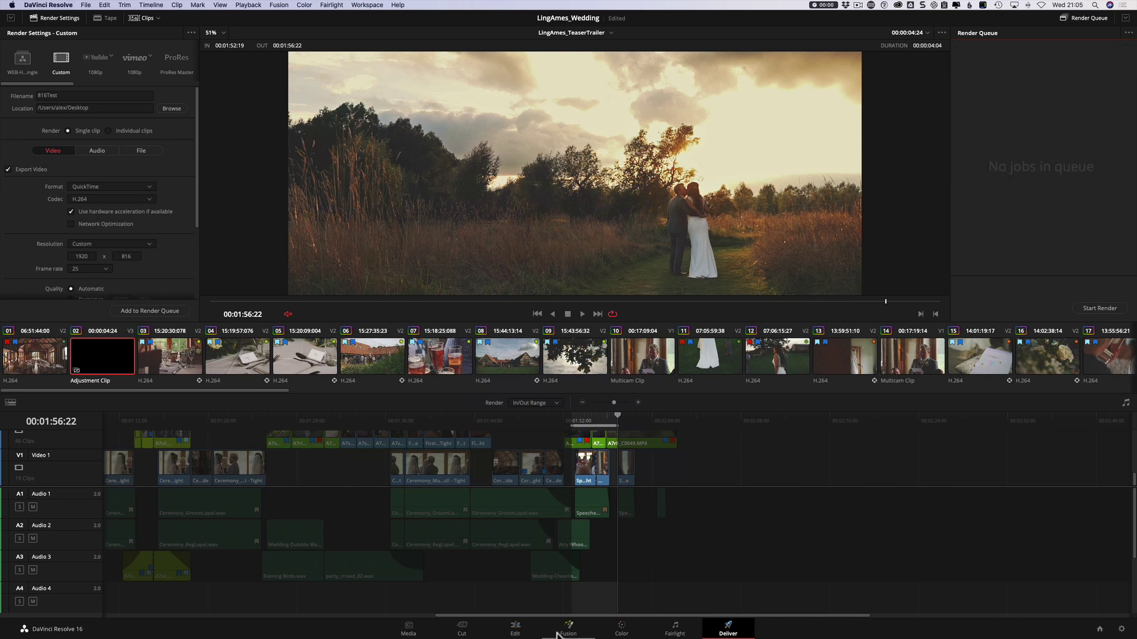
click(516, 629)
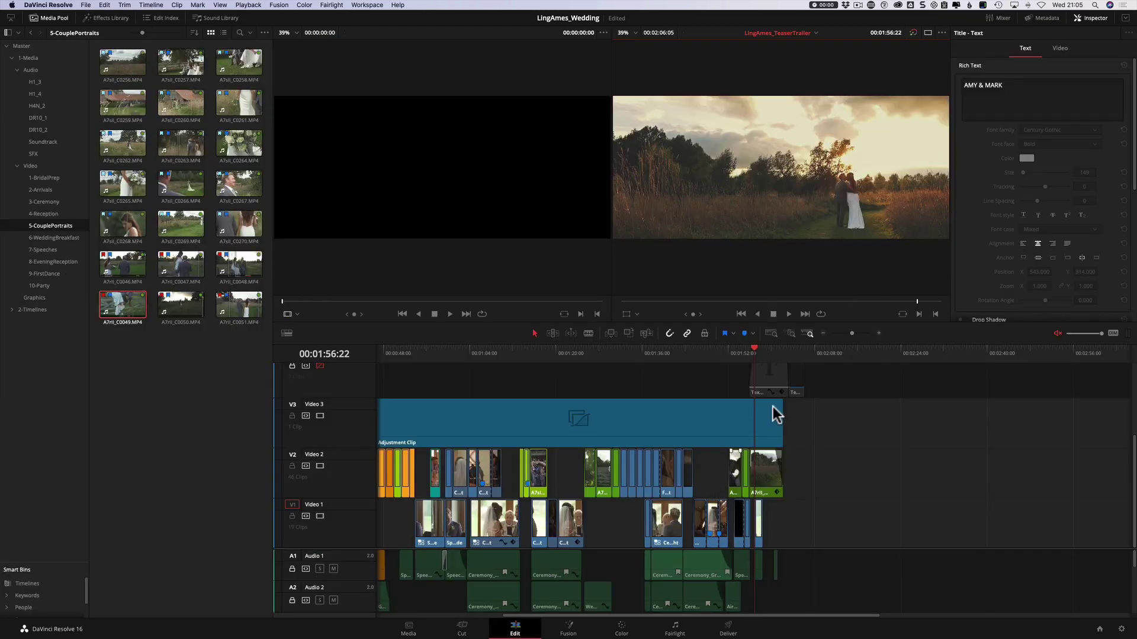
- Enable Match timeline settings for output scaling and save the project settings to view the full-height frame
click(1121, 629)
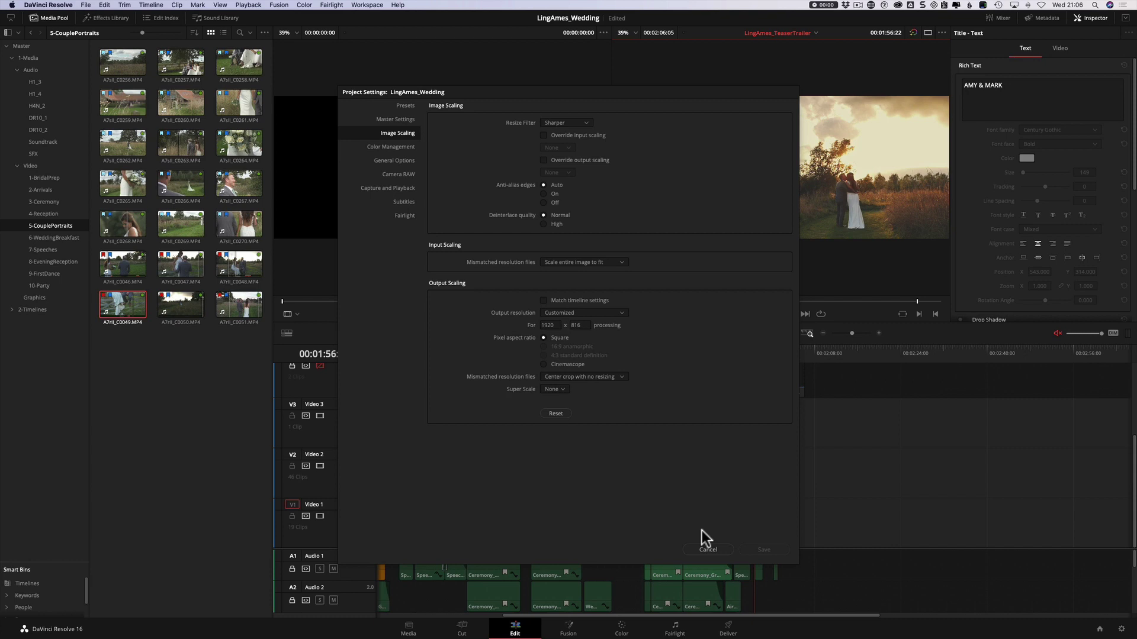
click(567, 300)
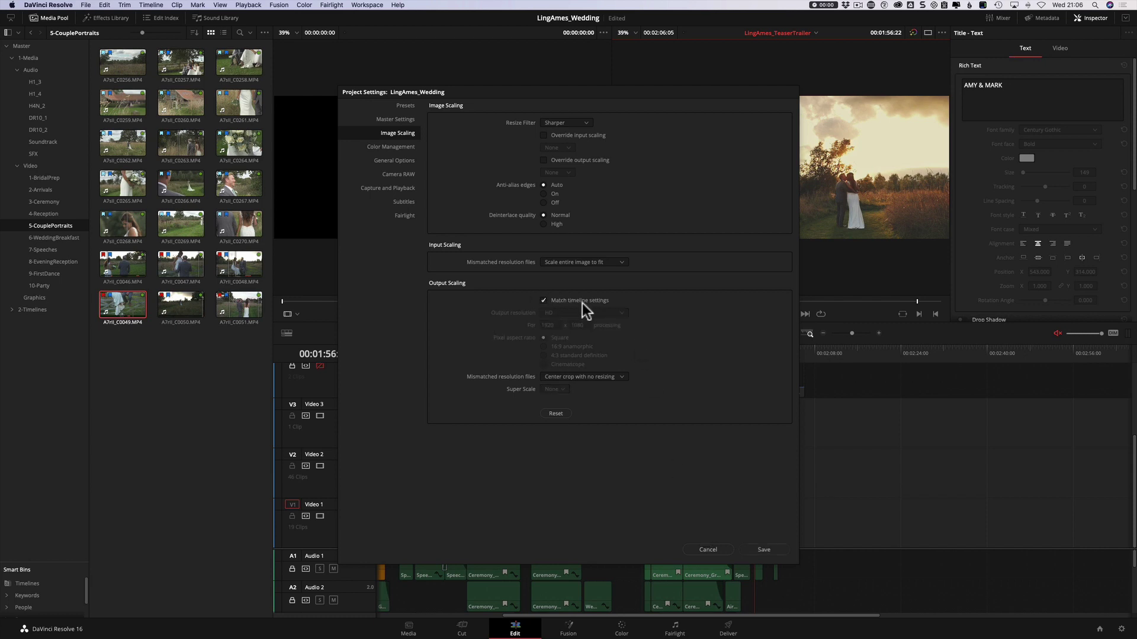
click(757, 549)
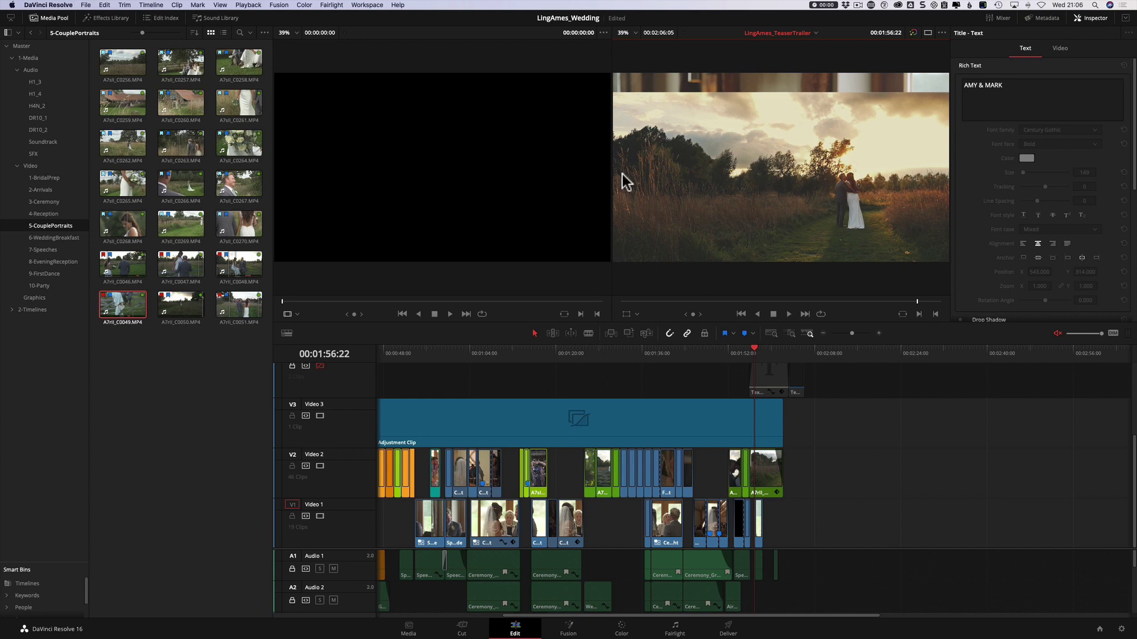
- Disable Match timeline settings, set the output resolution back to 1920 x 816, and save the project settings
click(1121, 629)
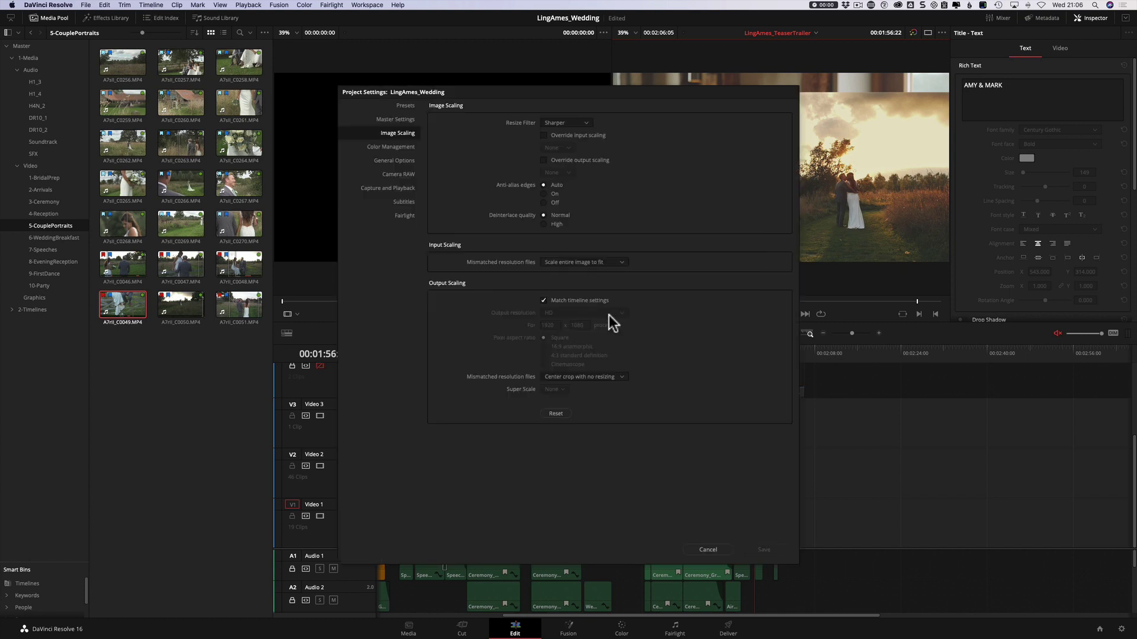
click(586, 300)
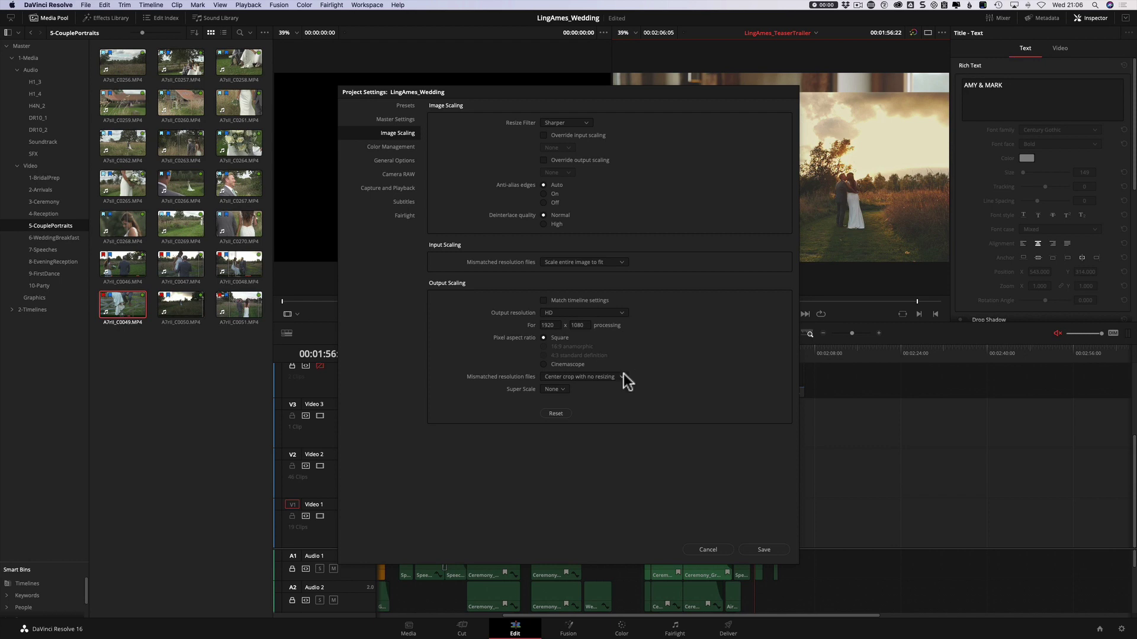
double_click(581, 325)
text(816)
click(764, 549)
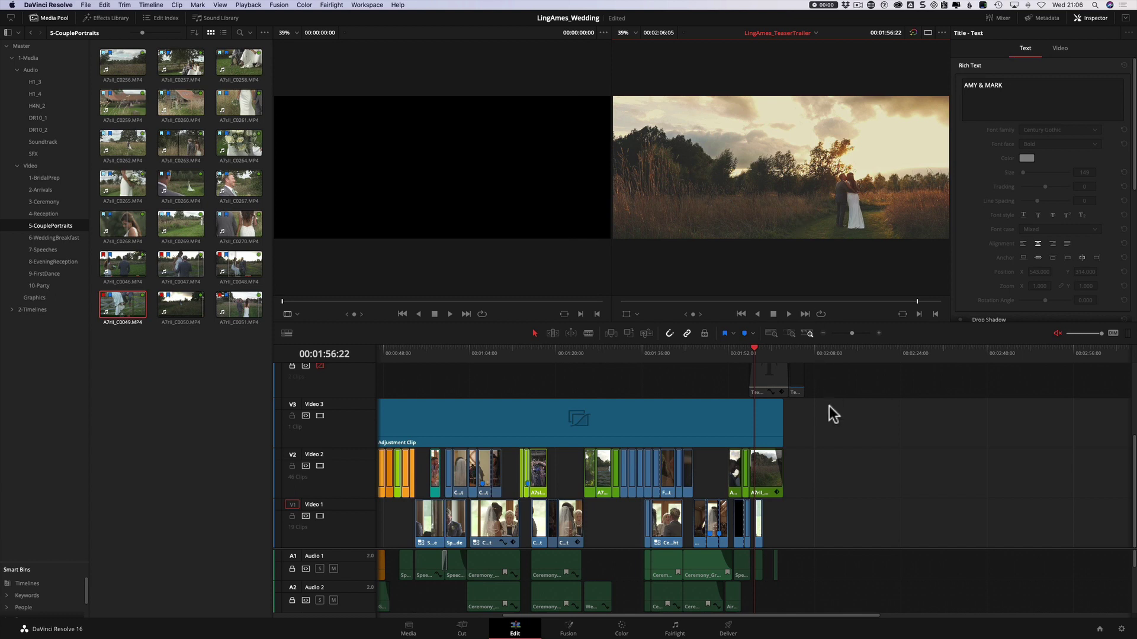
- Try shifting the last Video 2 clip's vertical position with its transform outline shown, then hide the outline
click(769, 467)
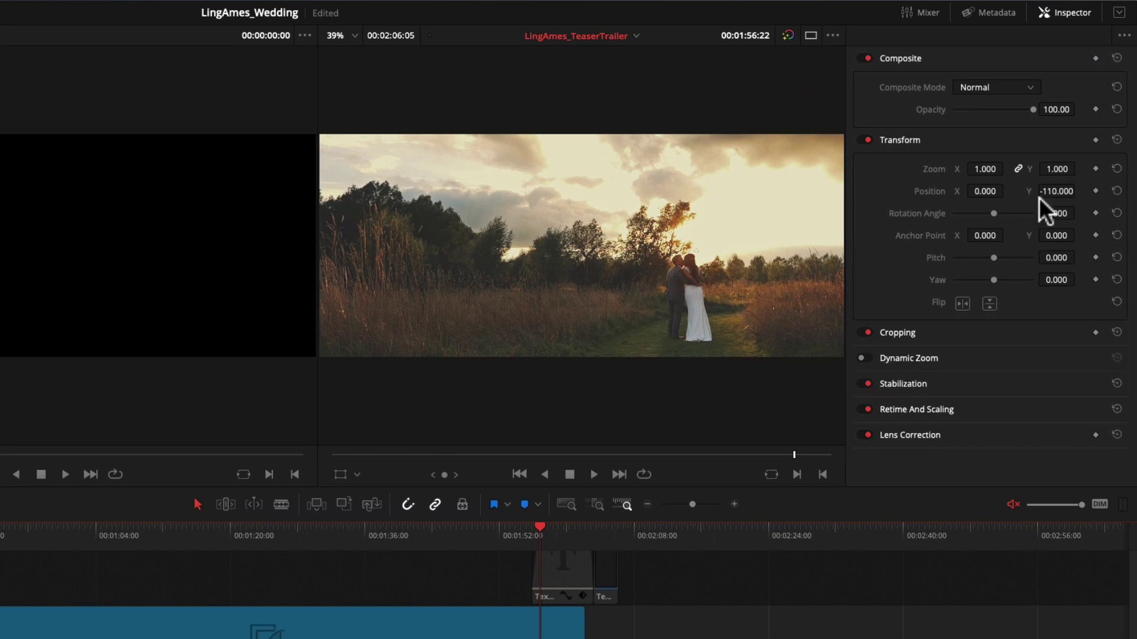
click(340, 475)
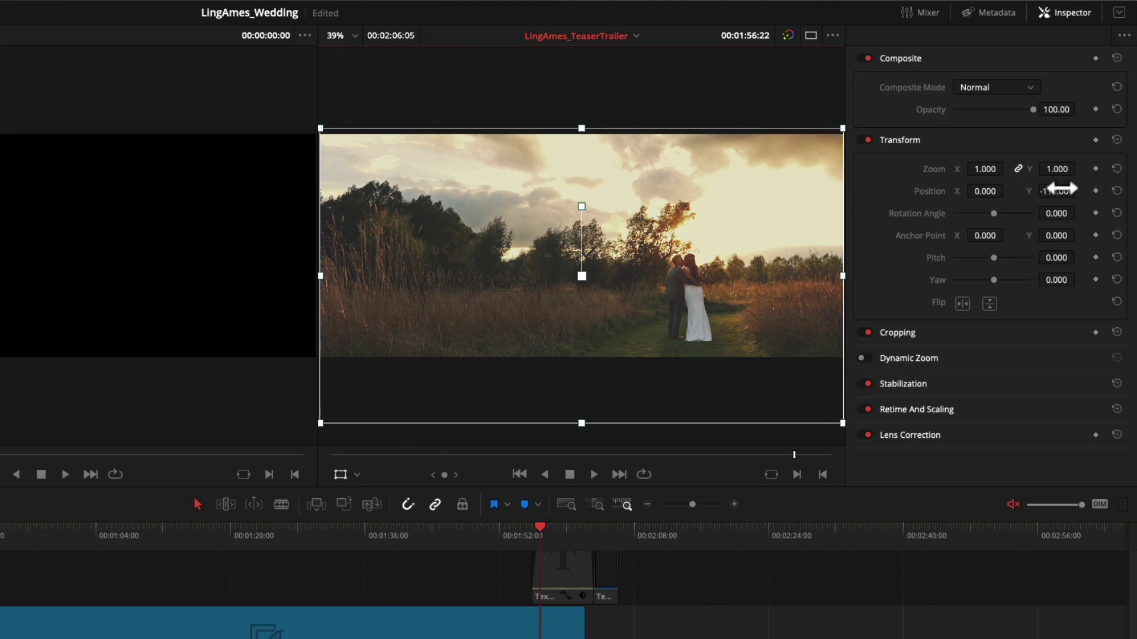
drag(1056, 190, 1079, 190)
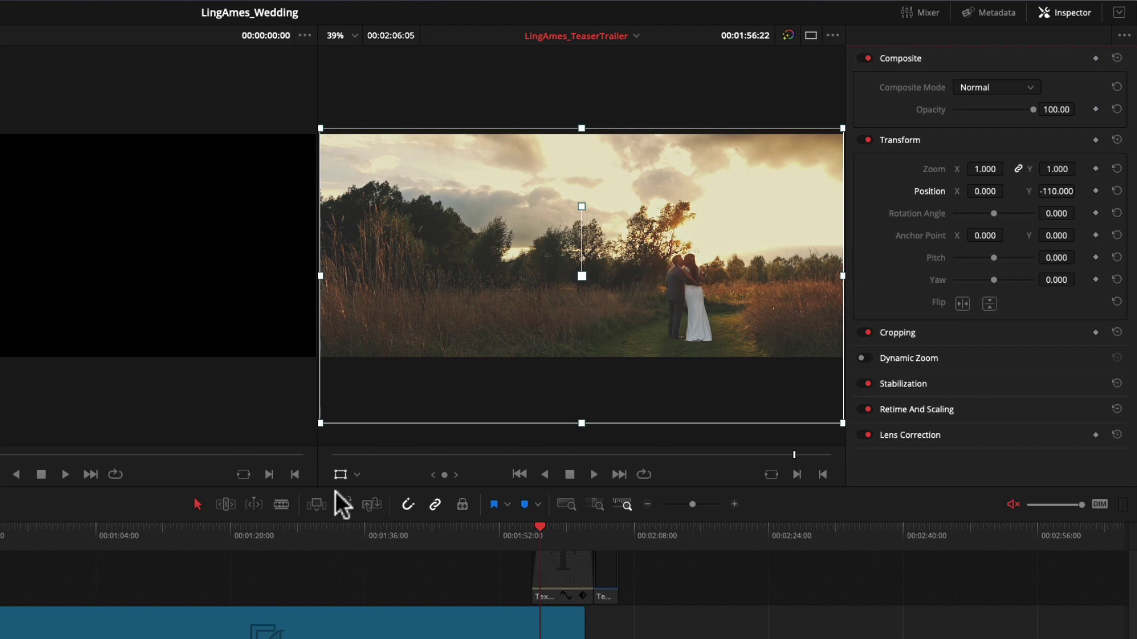
click(340, 475)
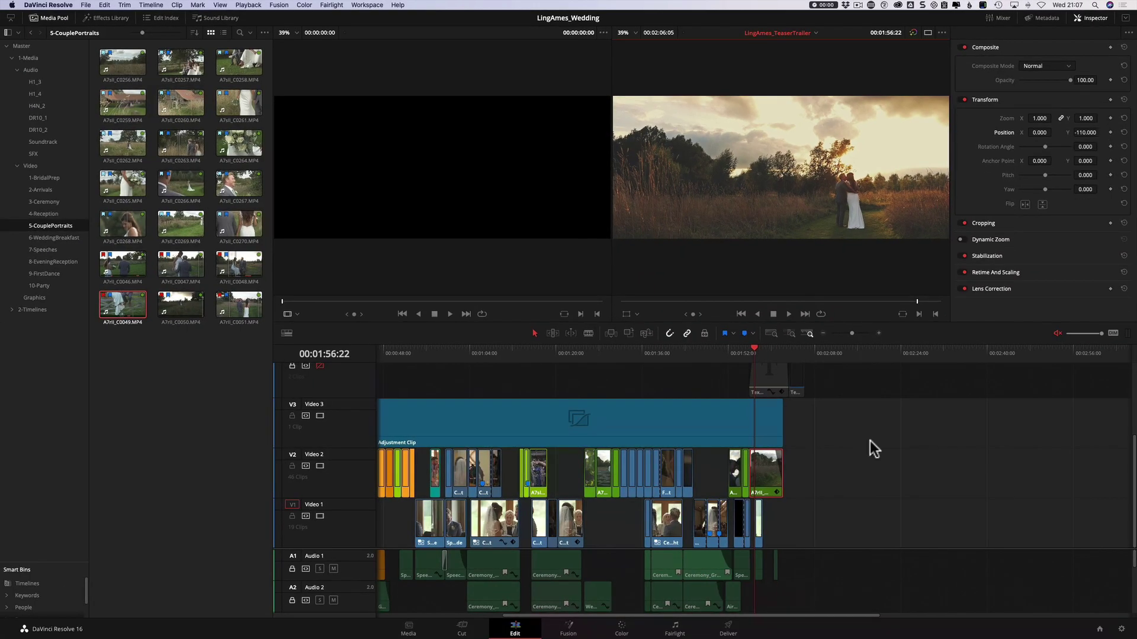
- Turn Match timeline settings back on in the project's output scaling and save
click(1121, 629)
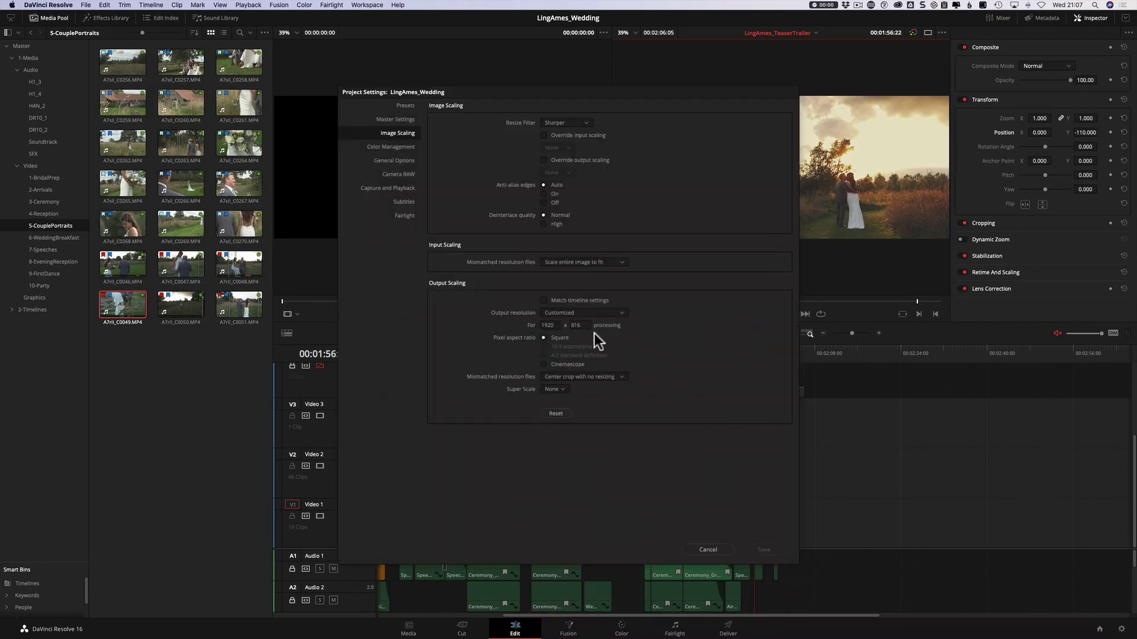
click(565, 301)
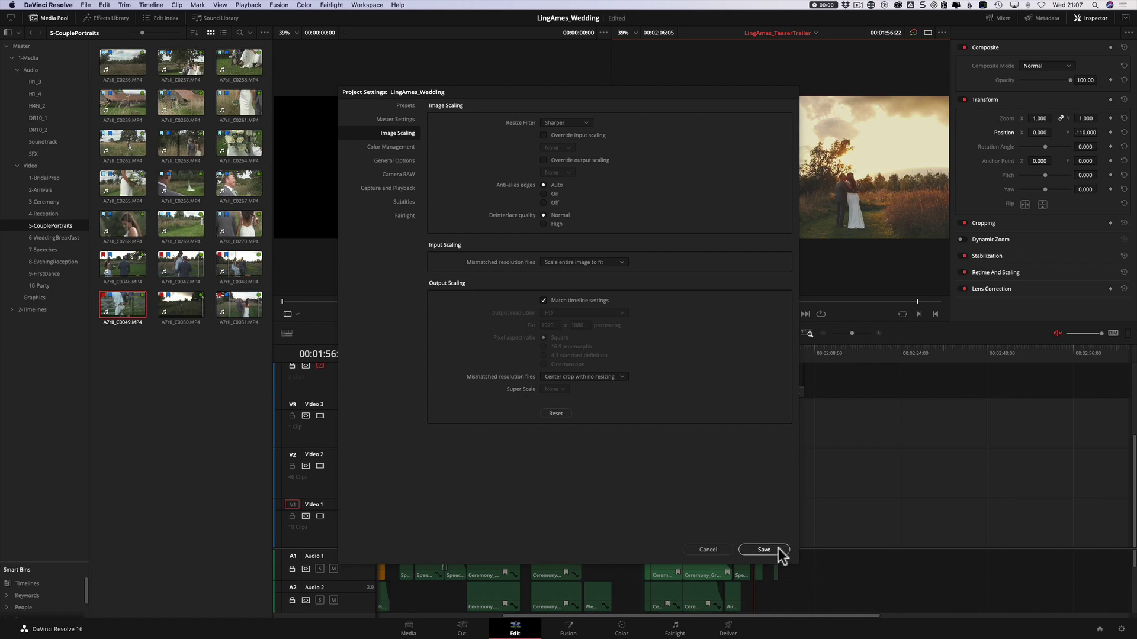
click(776, 549)
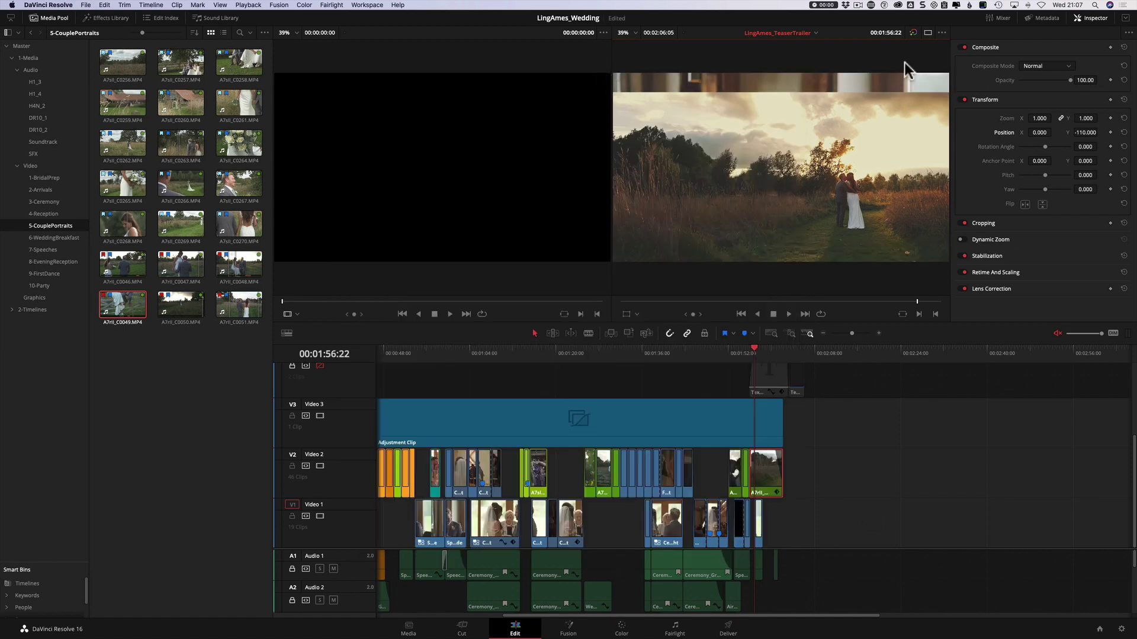
- Apply 2.35 output blanking to the timeline
click(158, 6)
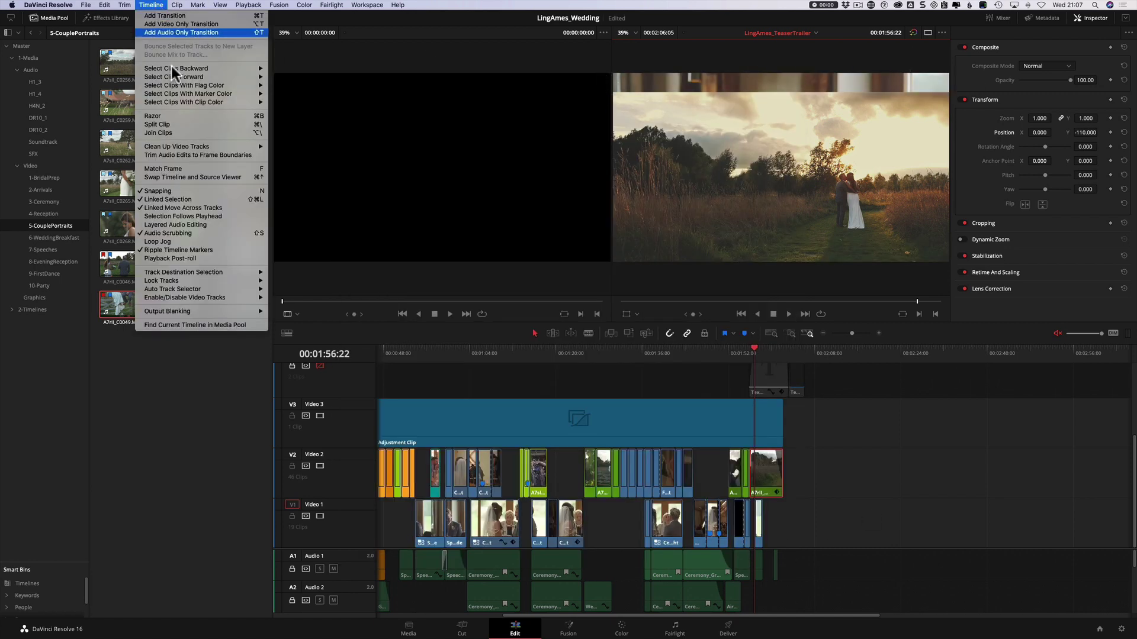
mouse_move(217, 312)
click(289, 354)
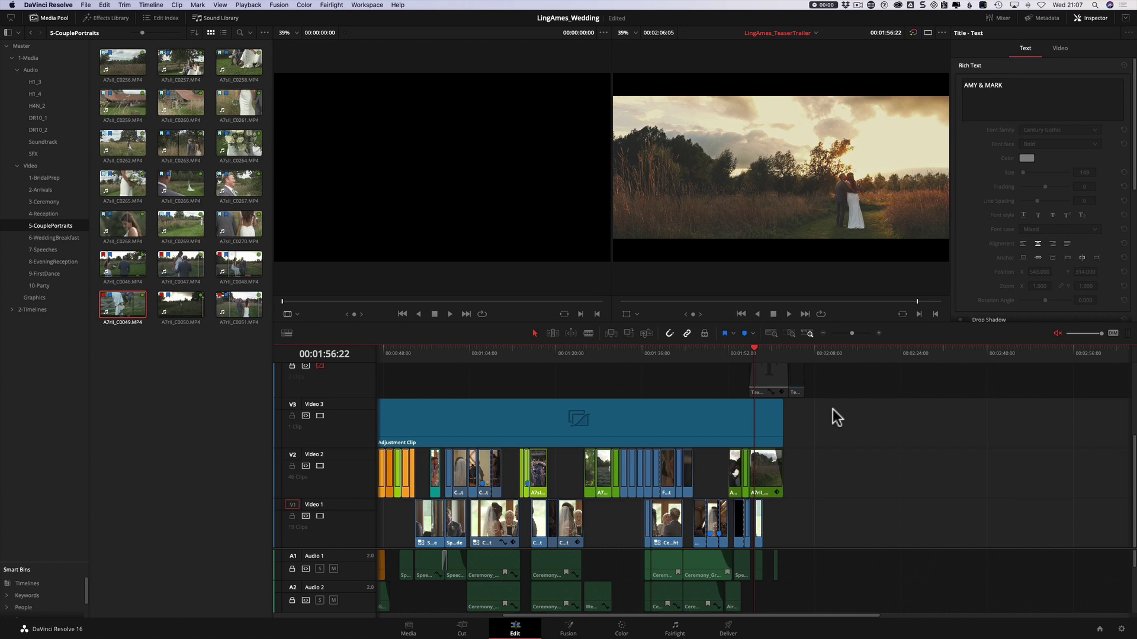
- Duplicate the LingAmes_TeaserTrailer timeline in the 2-Timelines bin
scroll(722, 381, up, 2)
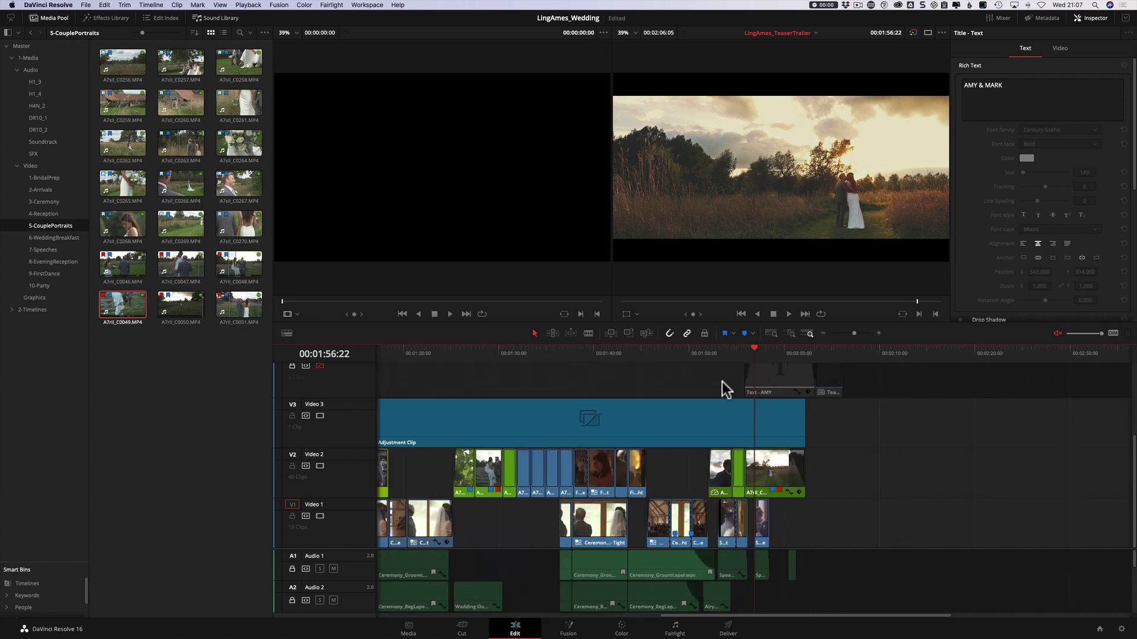
key(shift+z)
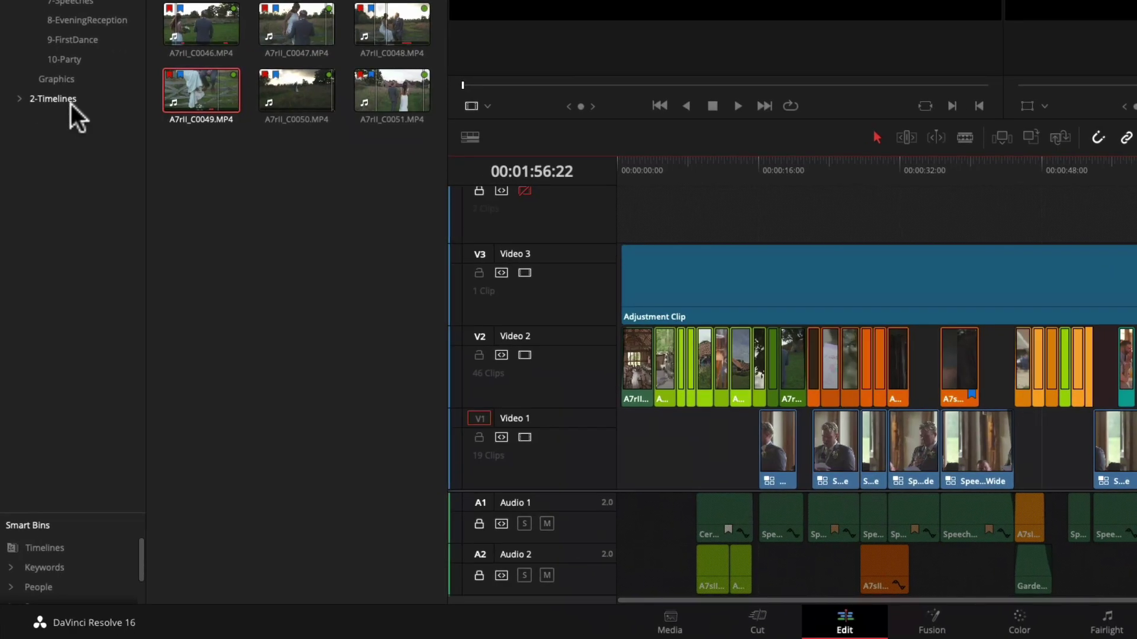
click(61, 101)
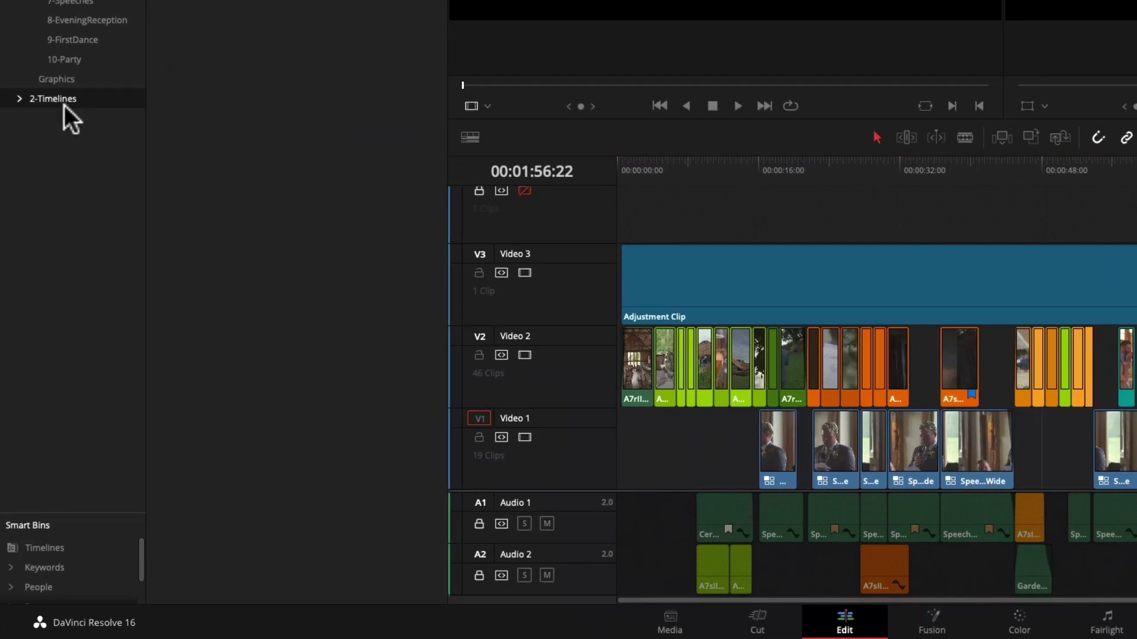
drag(90, 514, 101, 413)
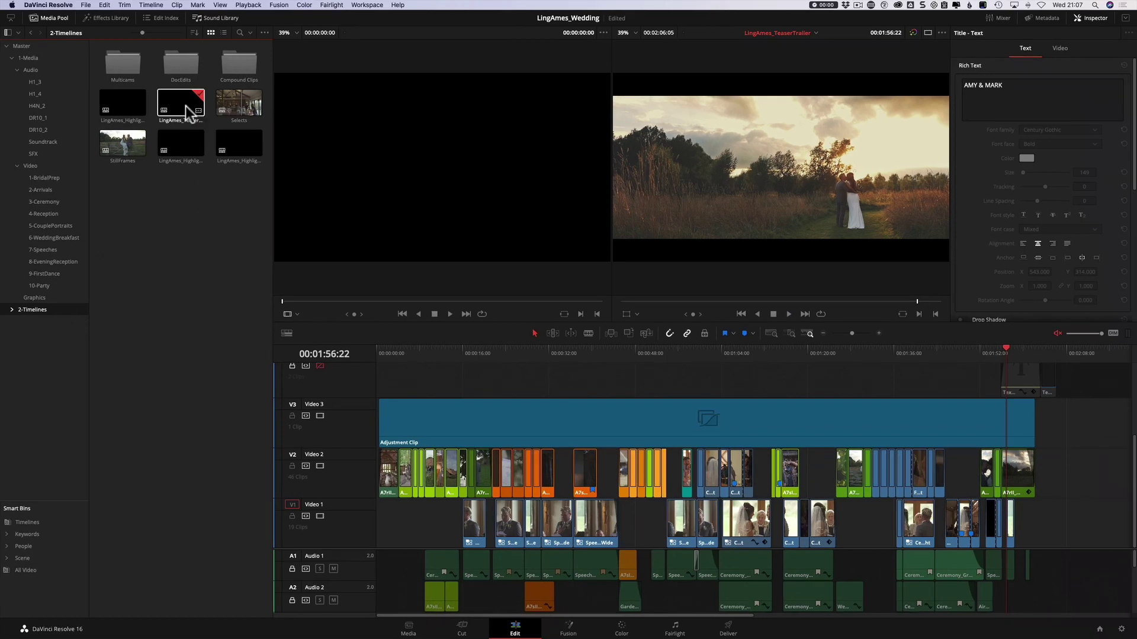
right_click(184, 104)
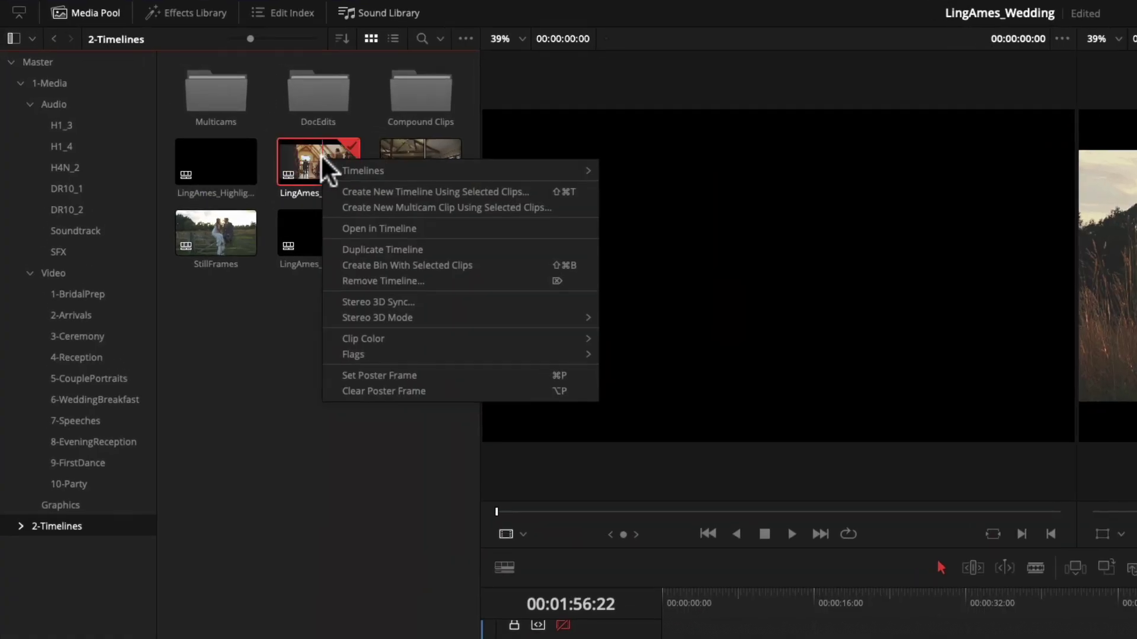
click(386, 251)
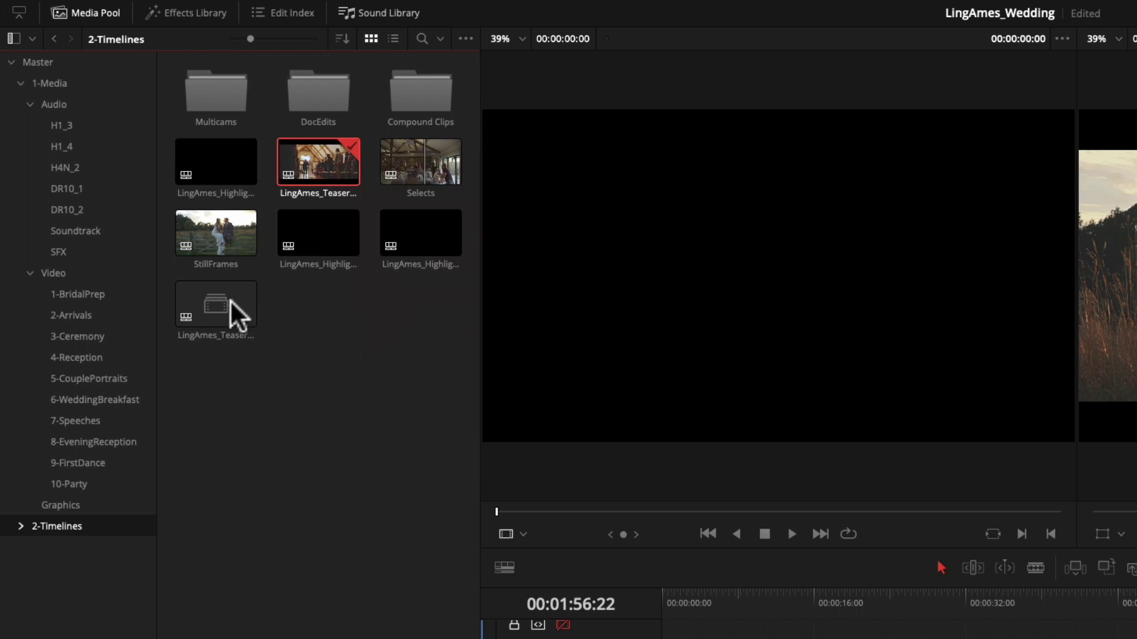
- Rename the duplicated timeline as LingAmes_TeaserTrailer 816 and open it
click(237, 335)
key(BackSpace)
key(BackSpace)
key(BackSpace)
key(BackSpace)
key(BackSpace)
key(Return)
click(283, 417)
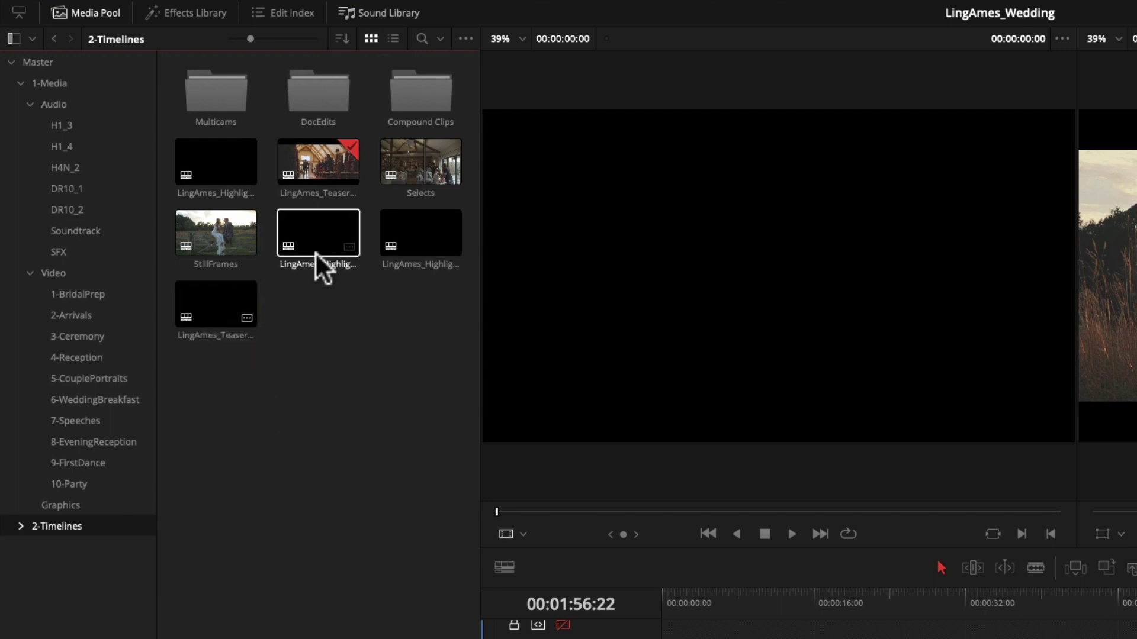
click(216, 313)
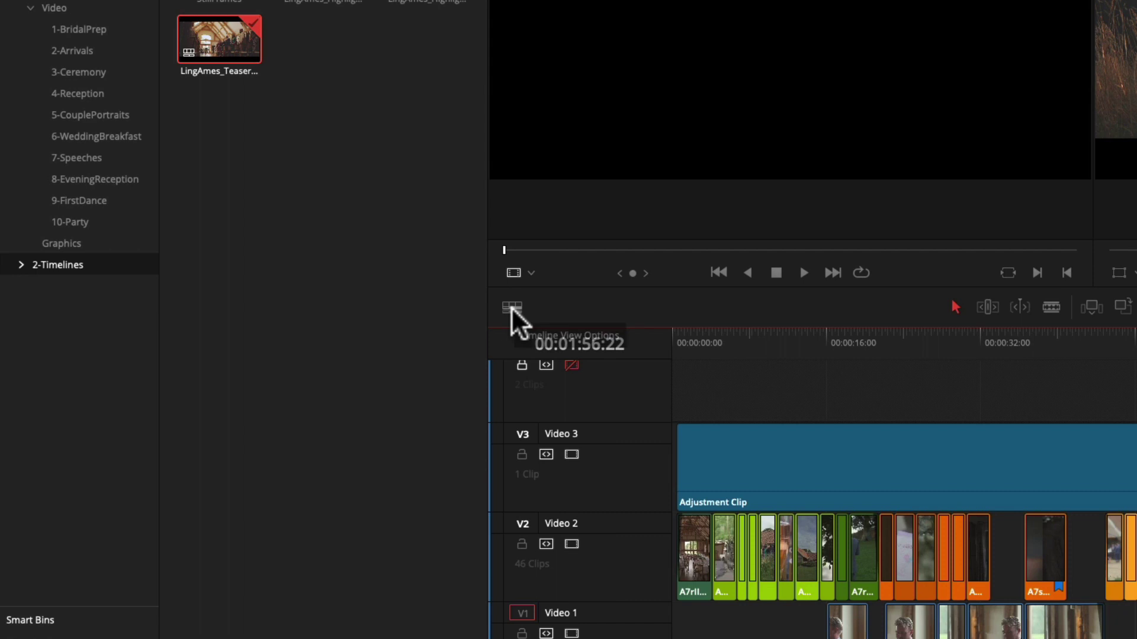
- Enable stacked timelines with only LingAmes_TeaserTrailer and LingAmes_TeaserTrailer 816 open, and make the 816 timeline active
click(511, 307)
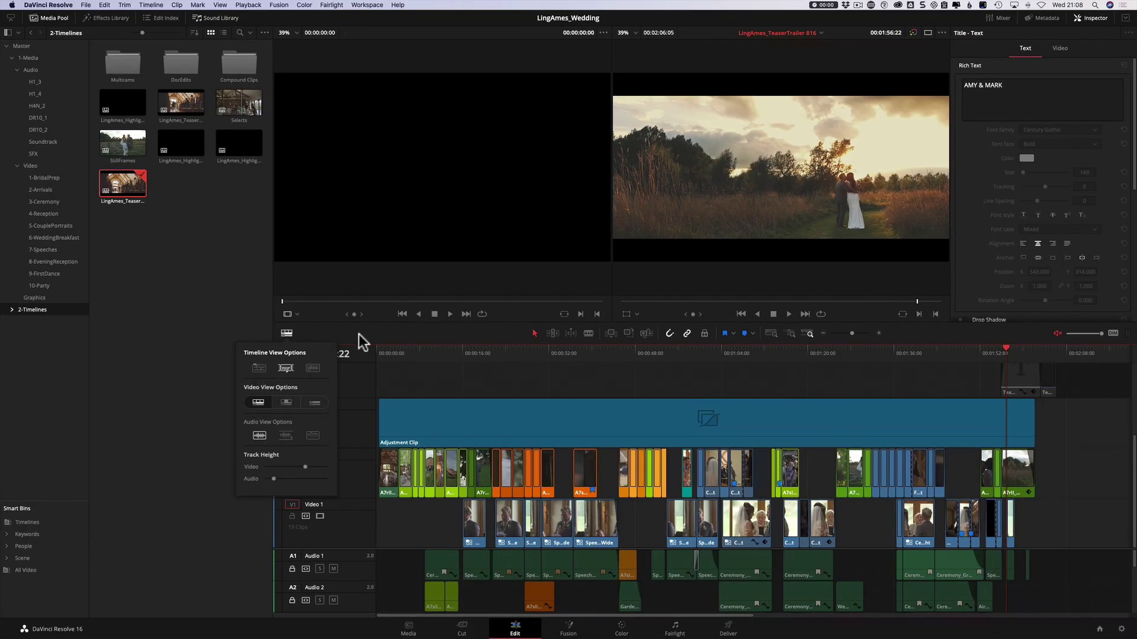
click(260, 367)
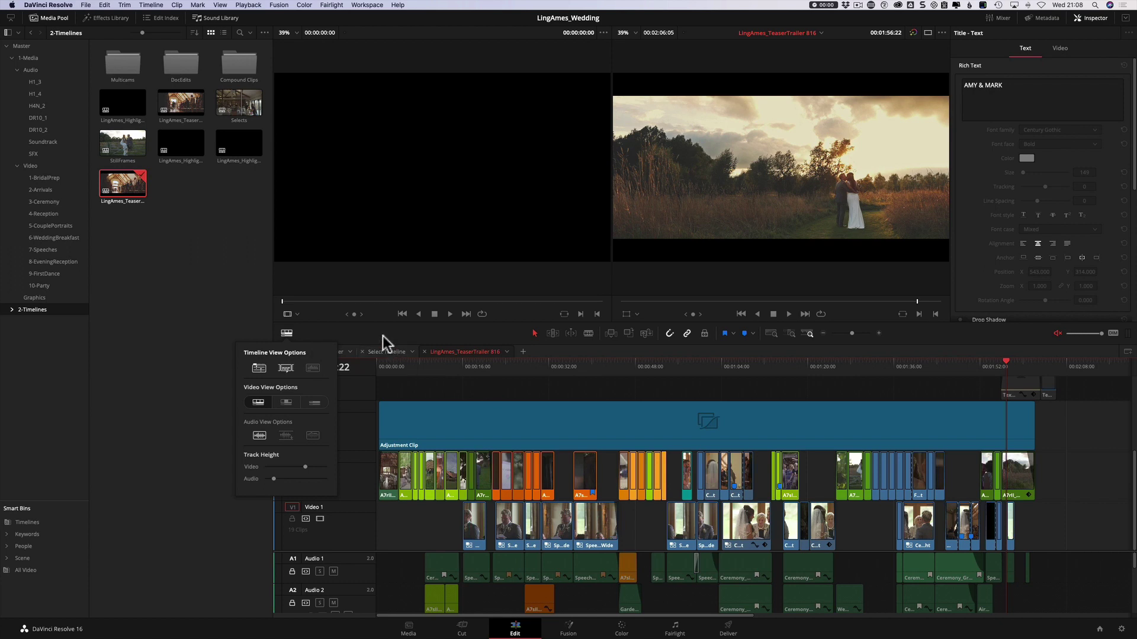
click(363, 351)
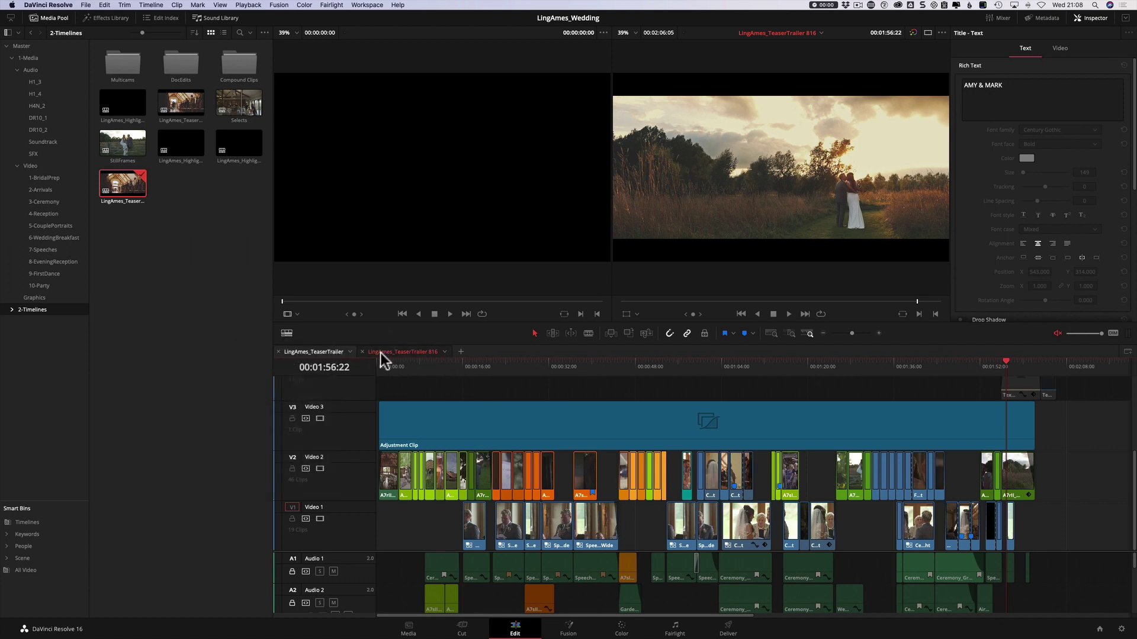
click(325, 352)
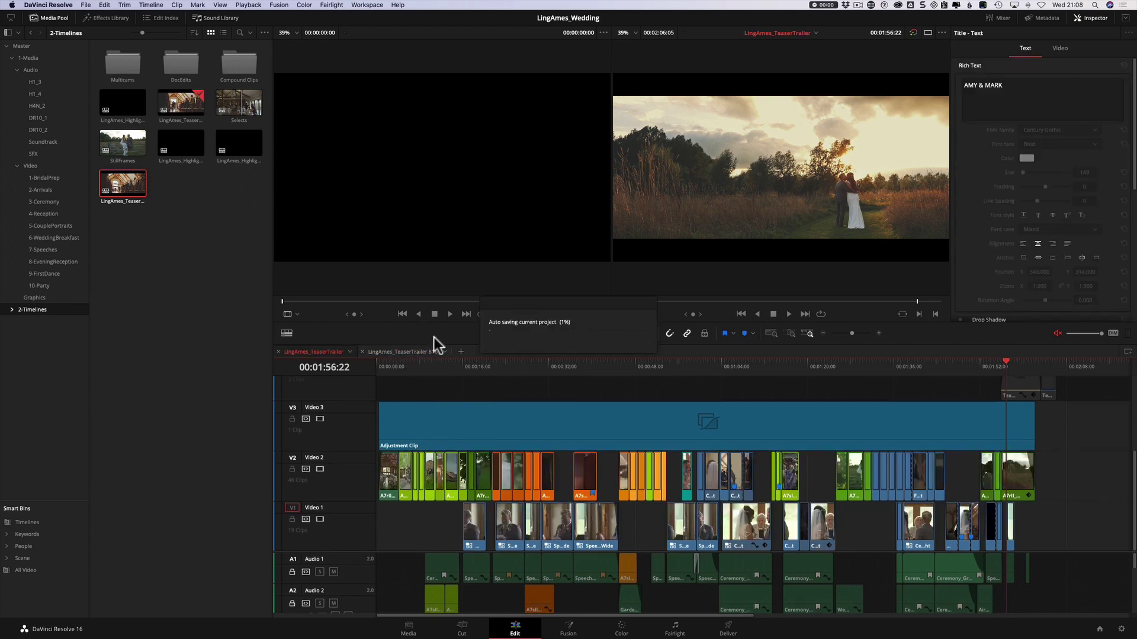
click(424, 348)
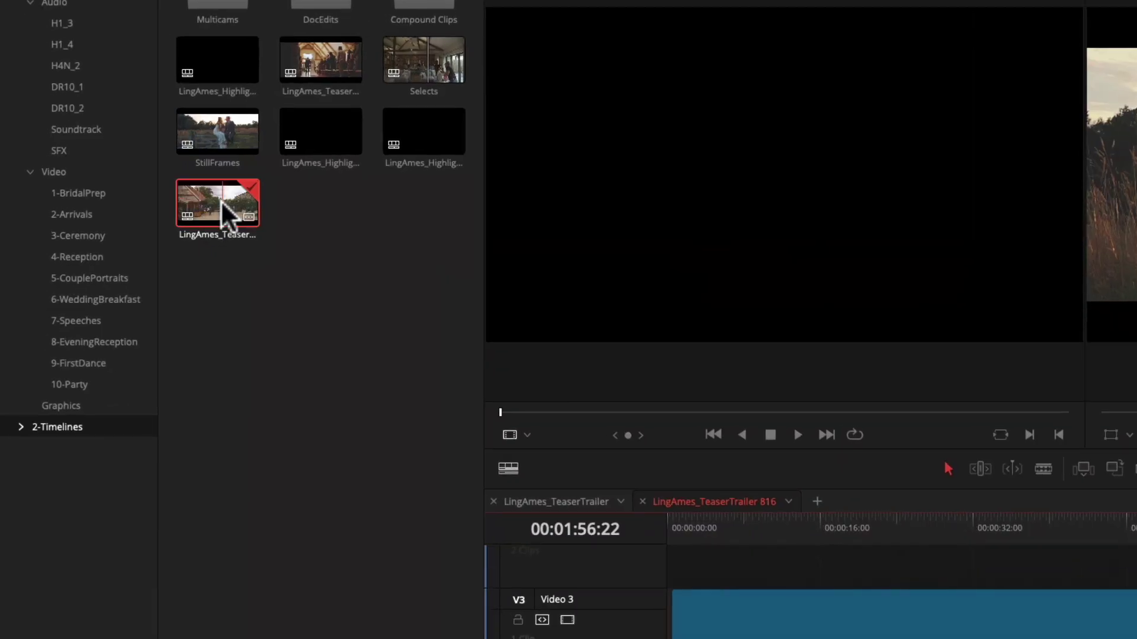
- Switch the 816 timeline to custom settings and disable Use Timeline Settings for Output Scaling
right_click(208, 201)
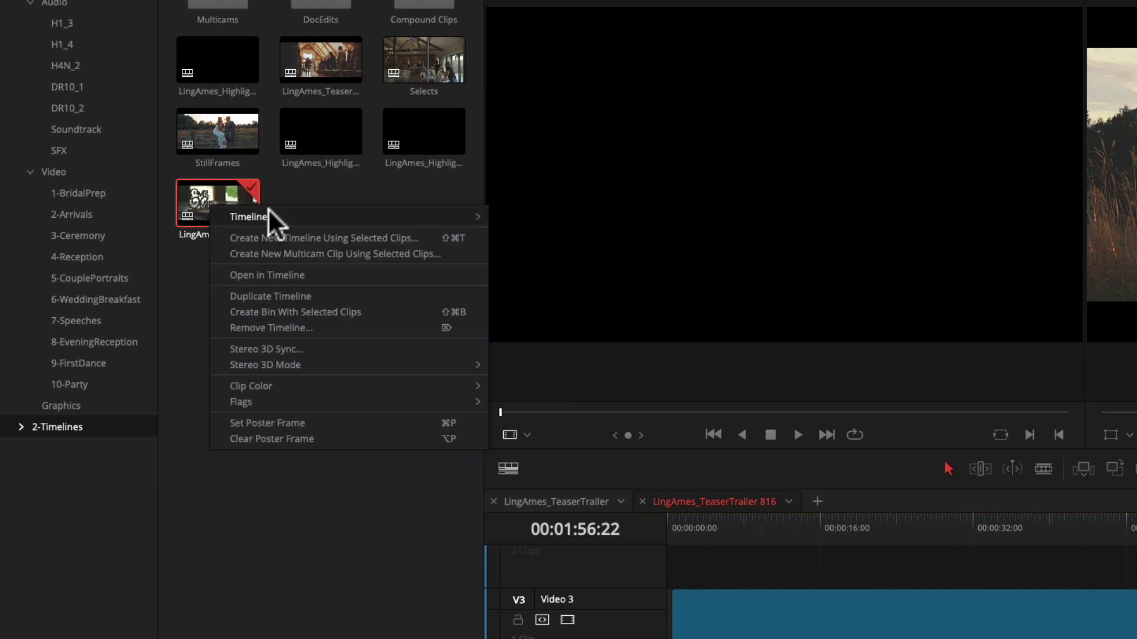
mouse_move(268, 208)
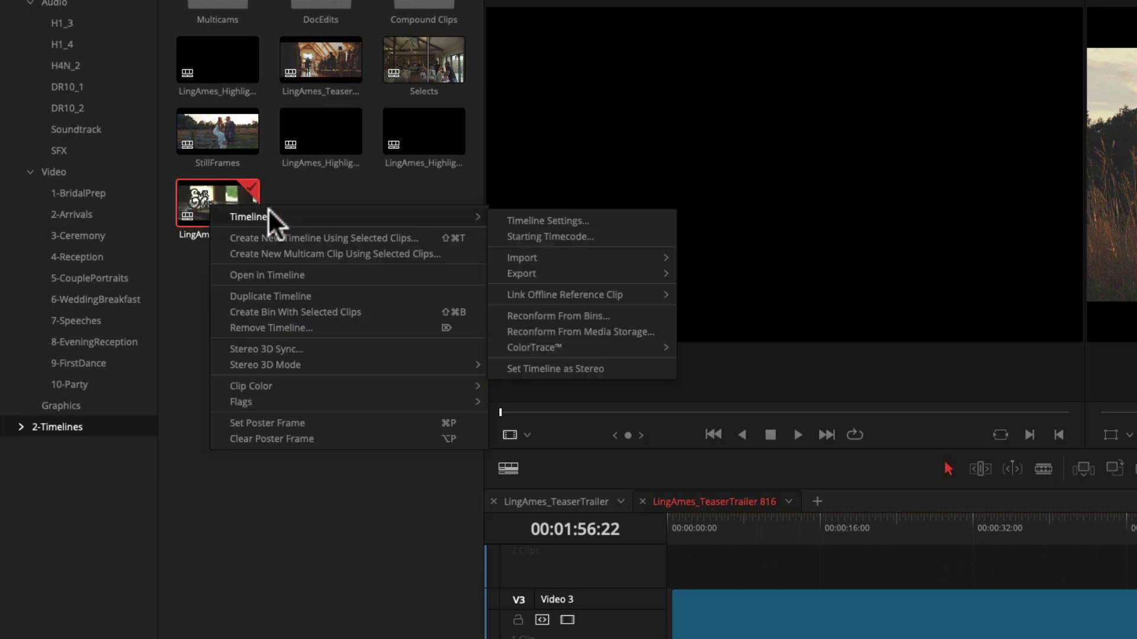
click(531, 214)
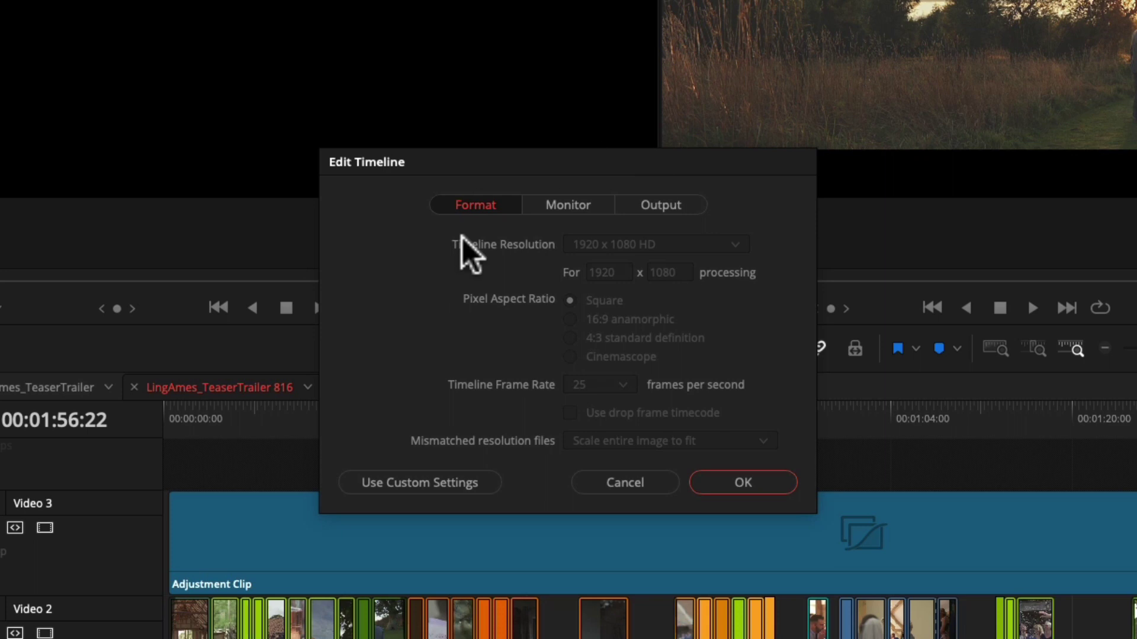
click(668, 205)
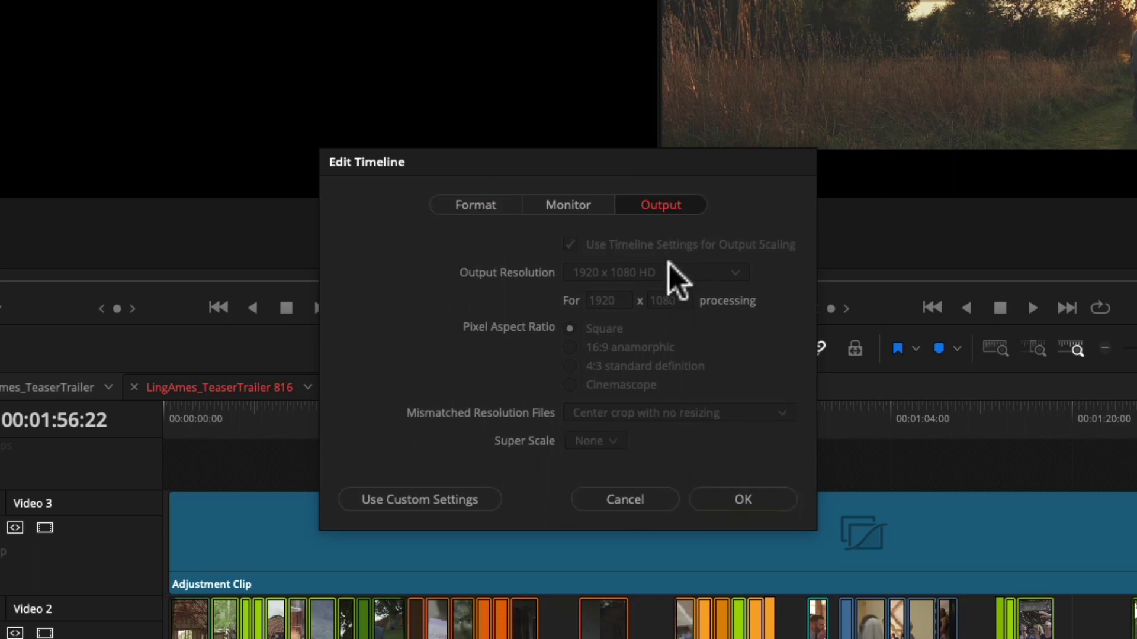
click(450, 497)
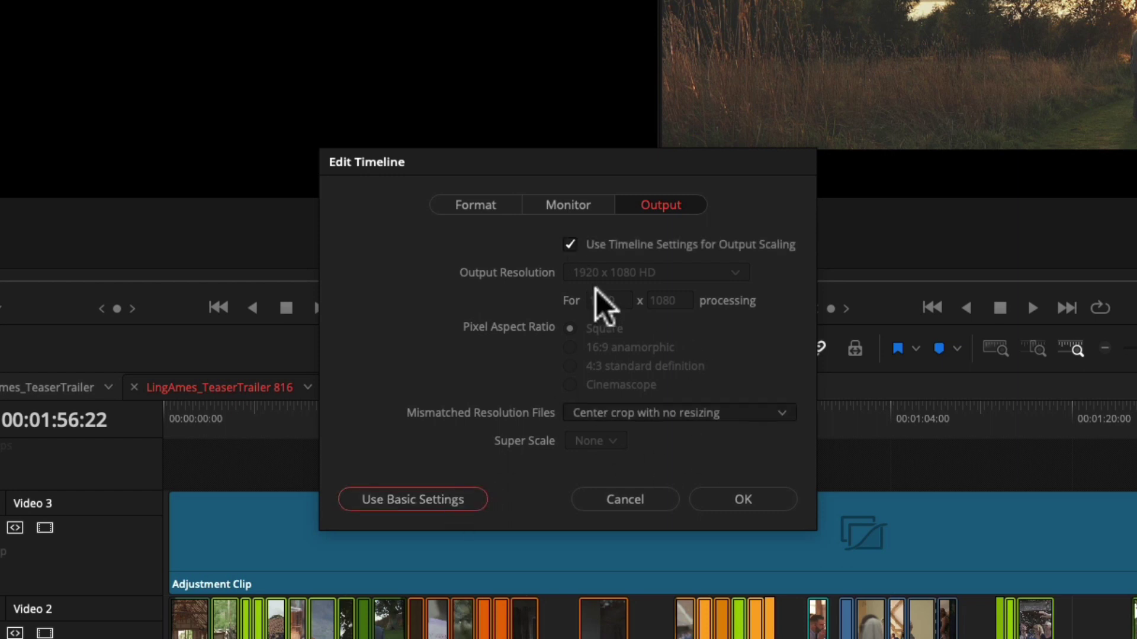
click(570, 243)
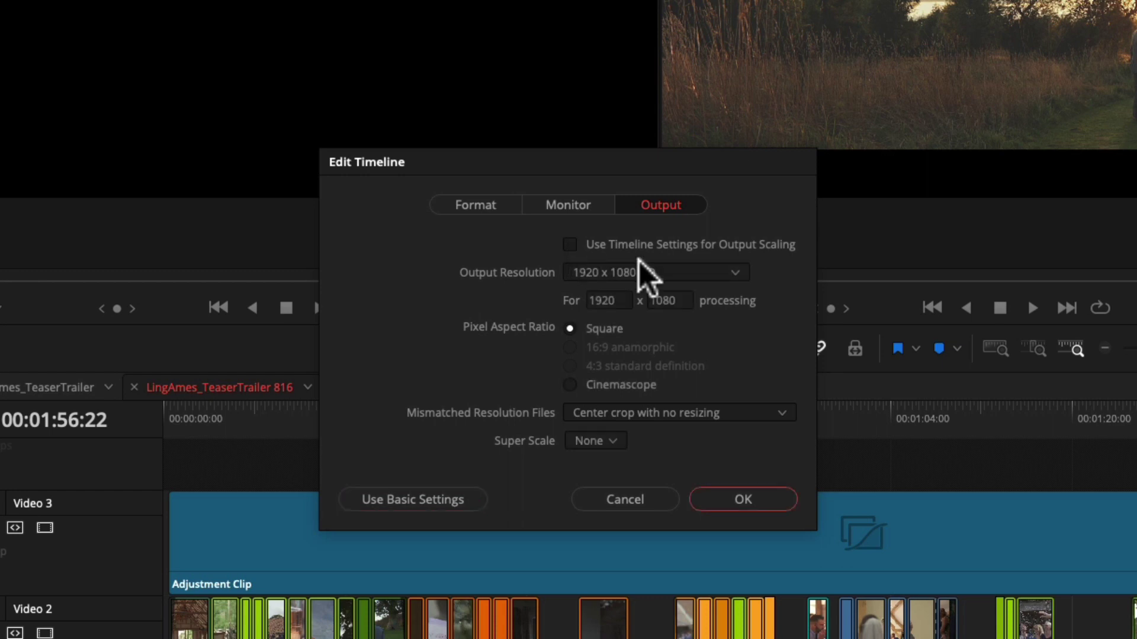
- Set the 816 timeline's output resolution to Custom 1920 x 816 and apply the timeline settings
click(719, 270)
scroll(681, 319, up, 1)
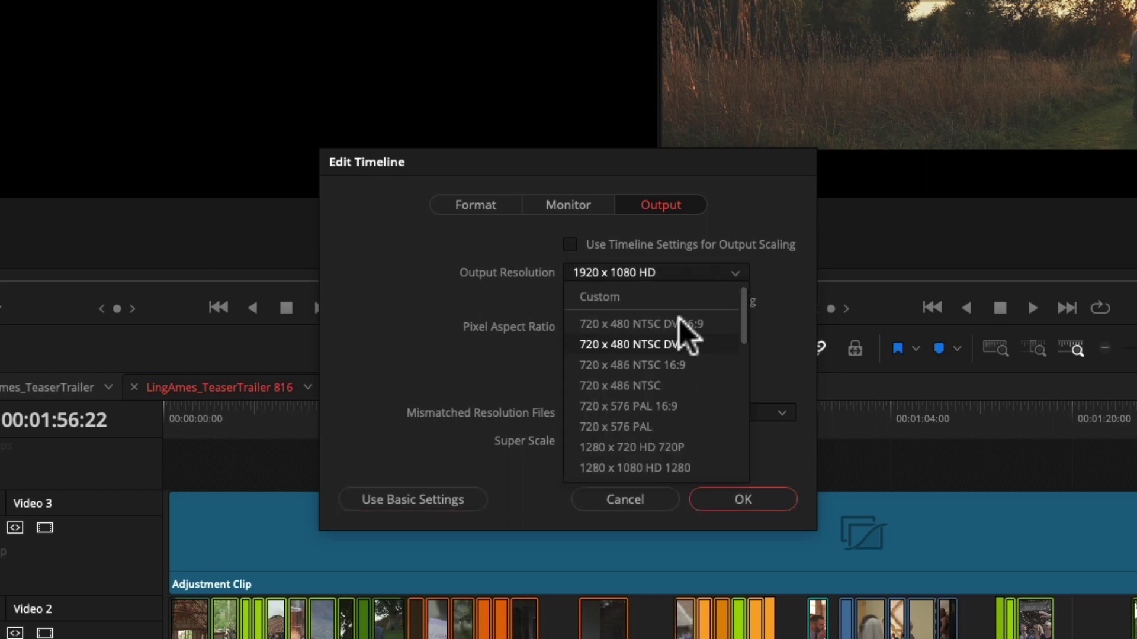
click(638, 299)
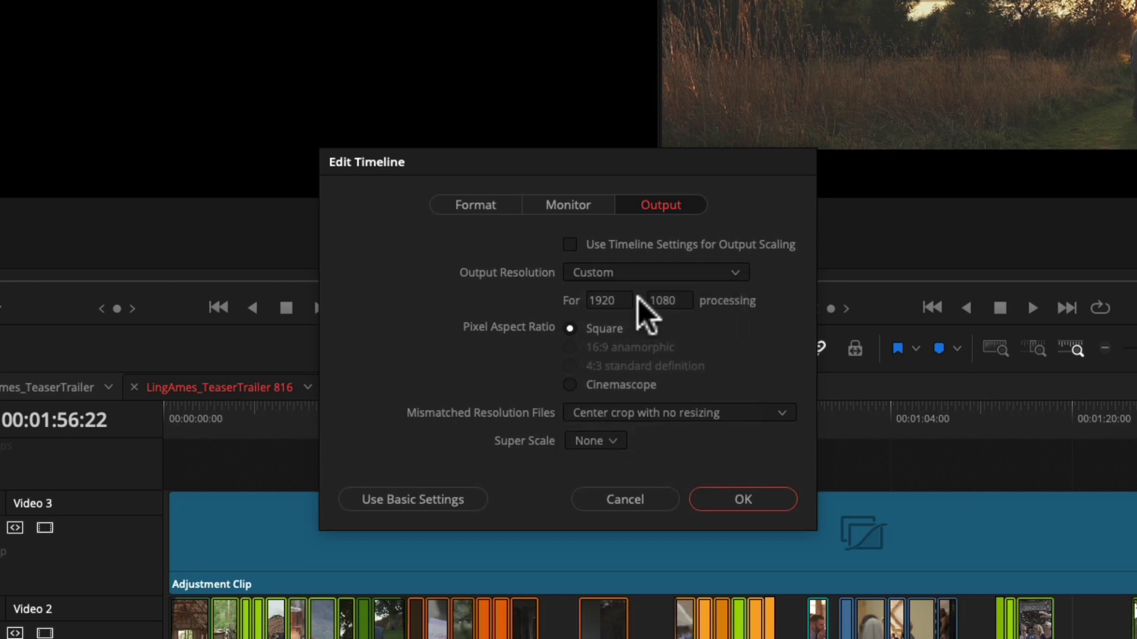
click(676, 300)
text(816)
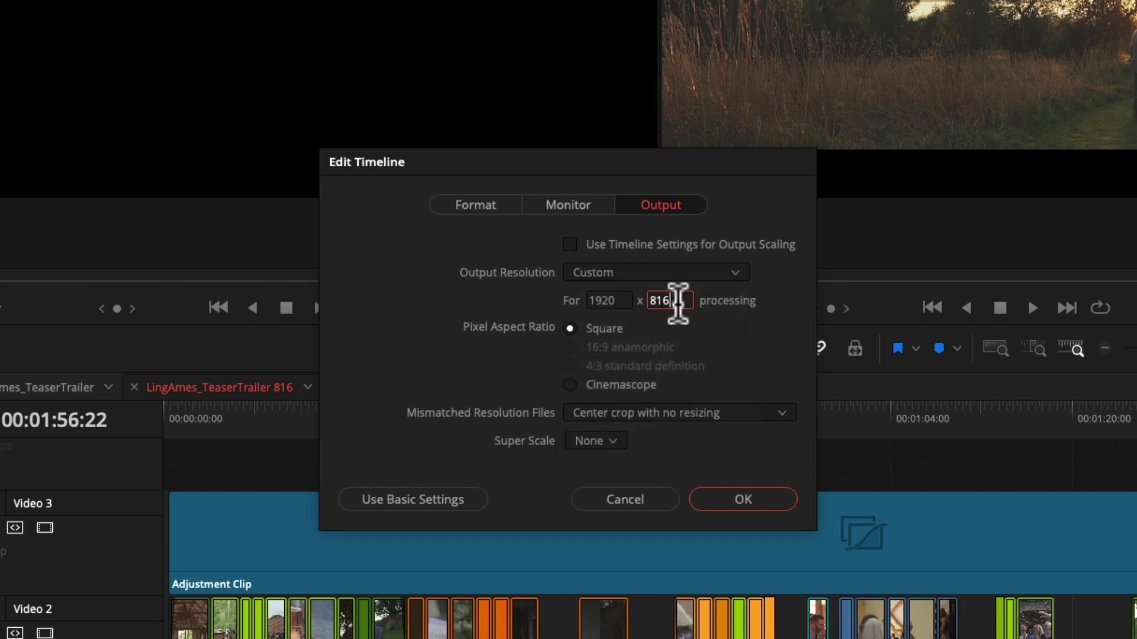
key(Return)
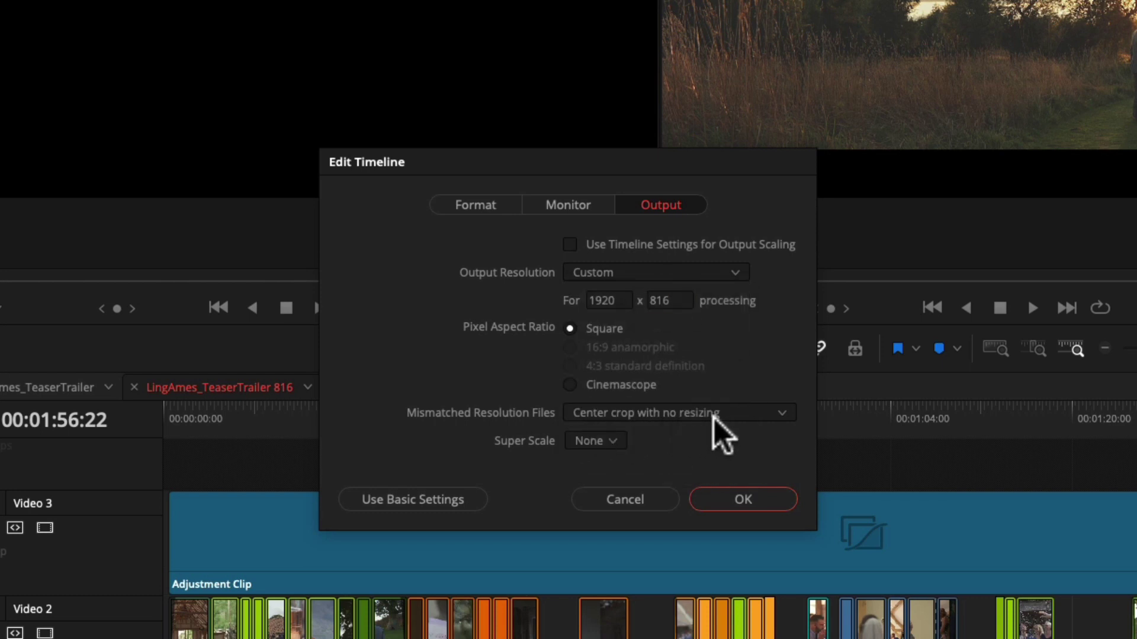
click(742, 502)
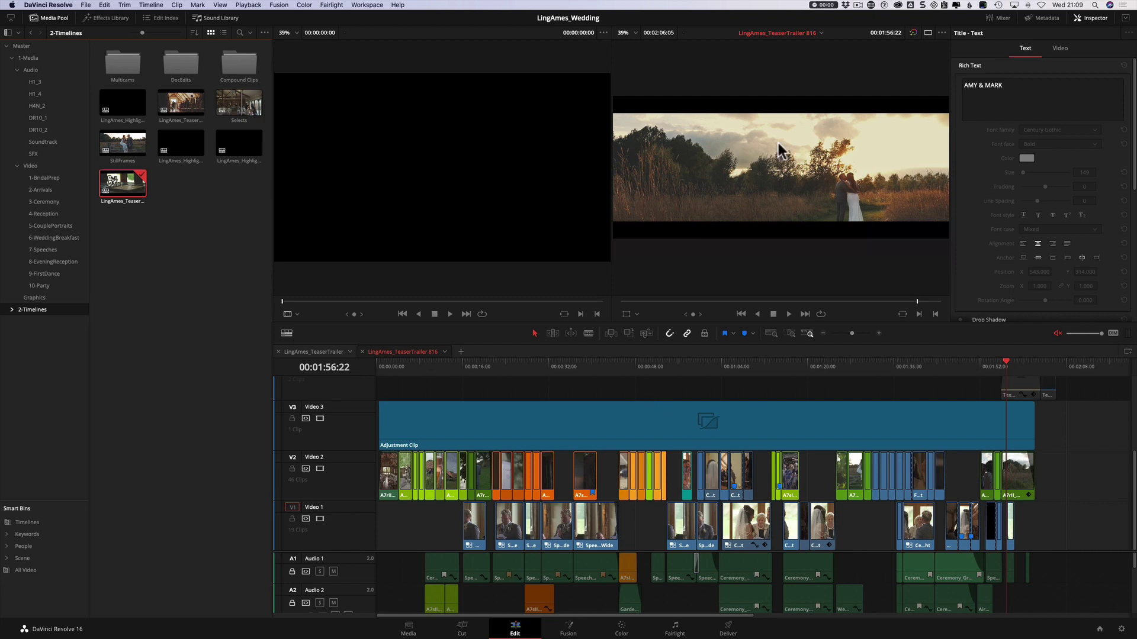
- Reset the output blanking on the 816 timeline
click(151, 5)
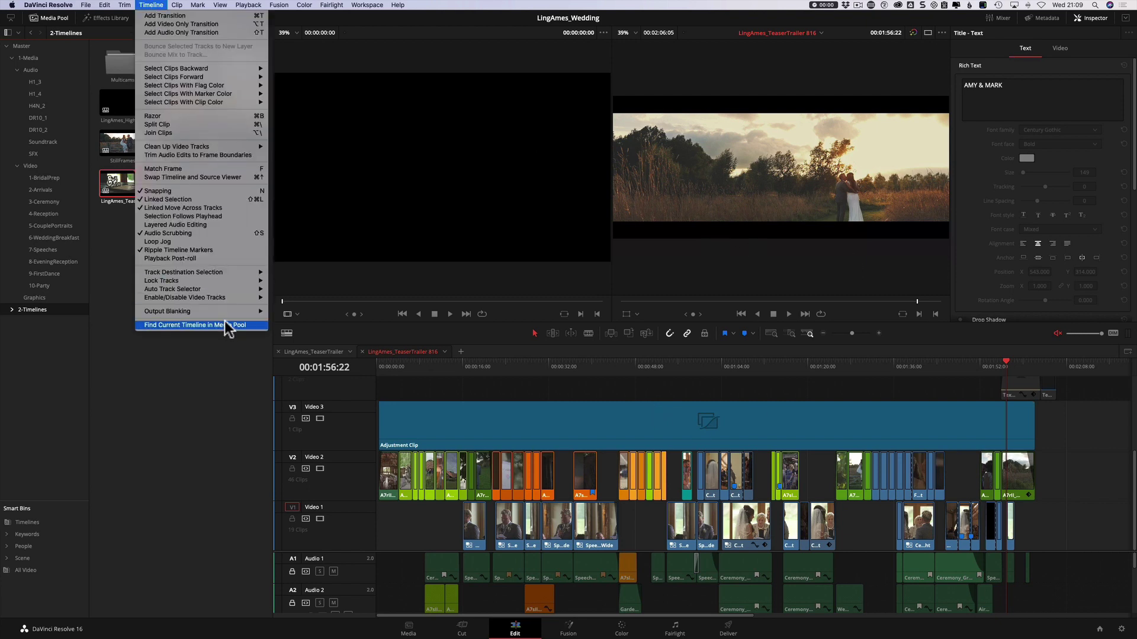
mouse_move(260, 312)
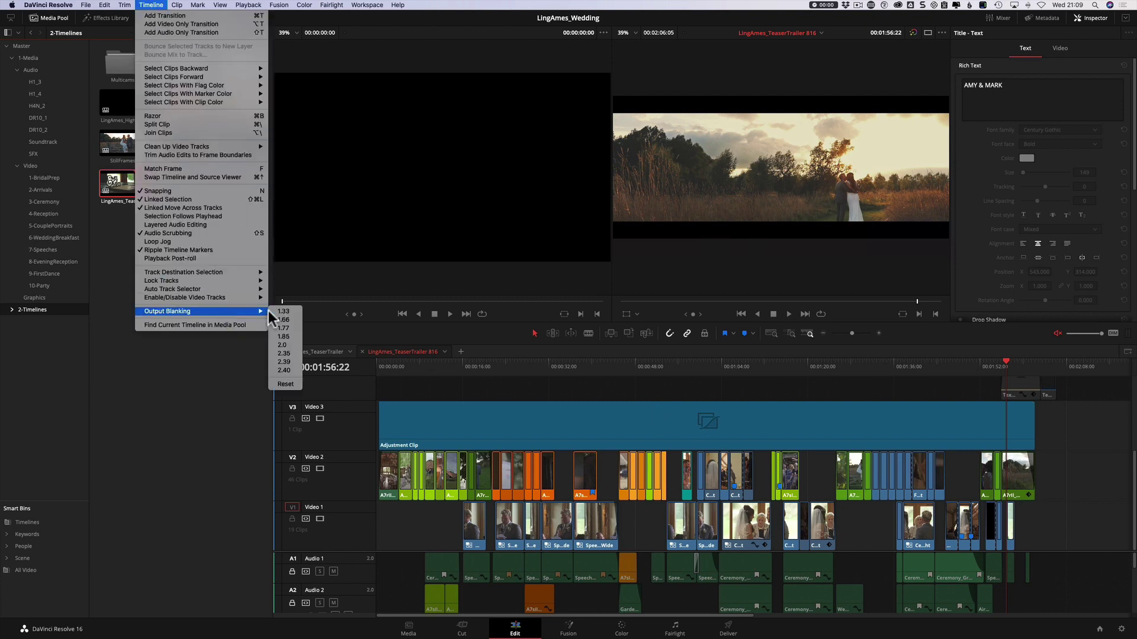
click(285, 384)
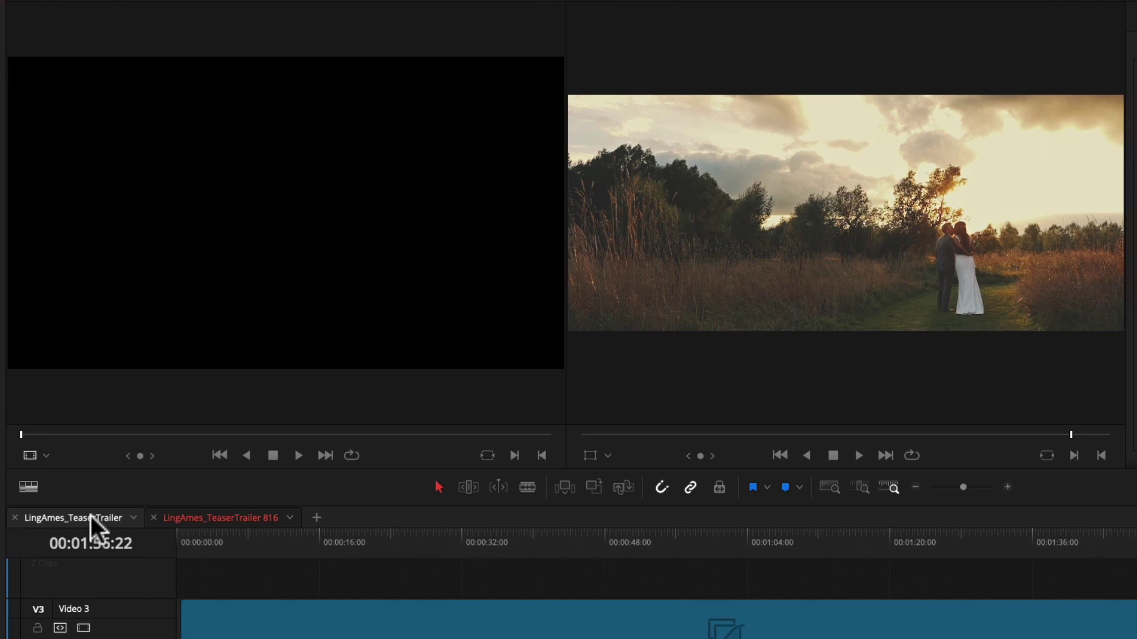
- Compare the original teaser timeline's framing with the 816 timeline's and return to the 816 timeline
click(90, 516)
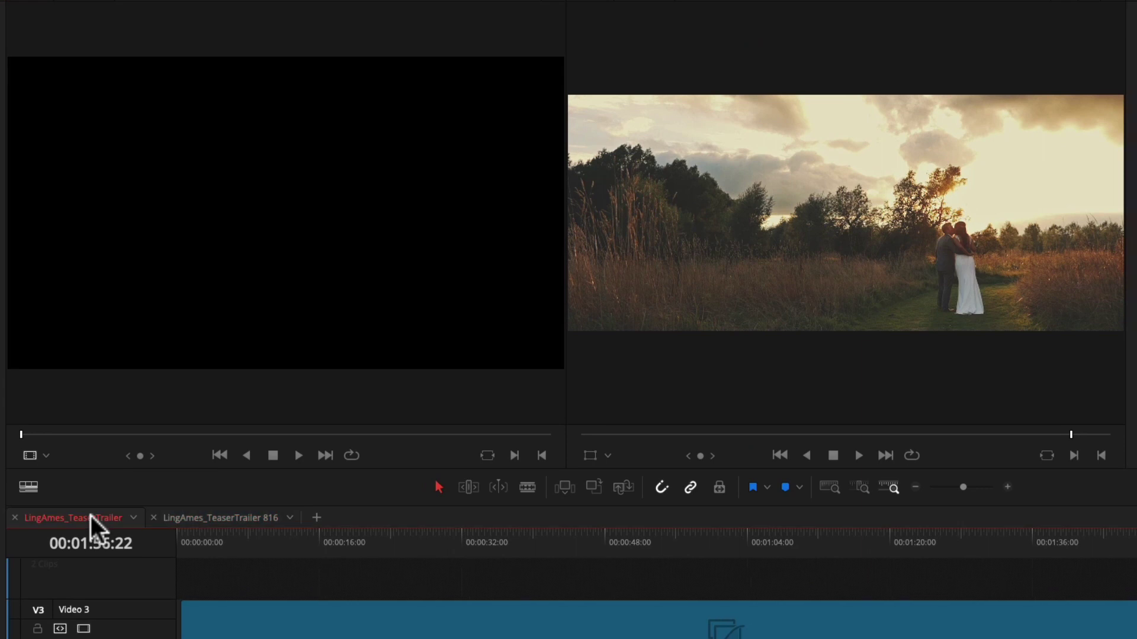
click(236, 517)
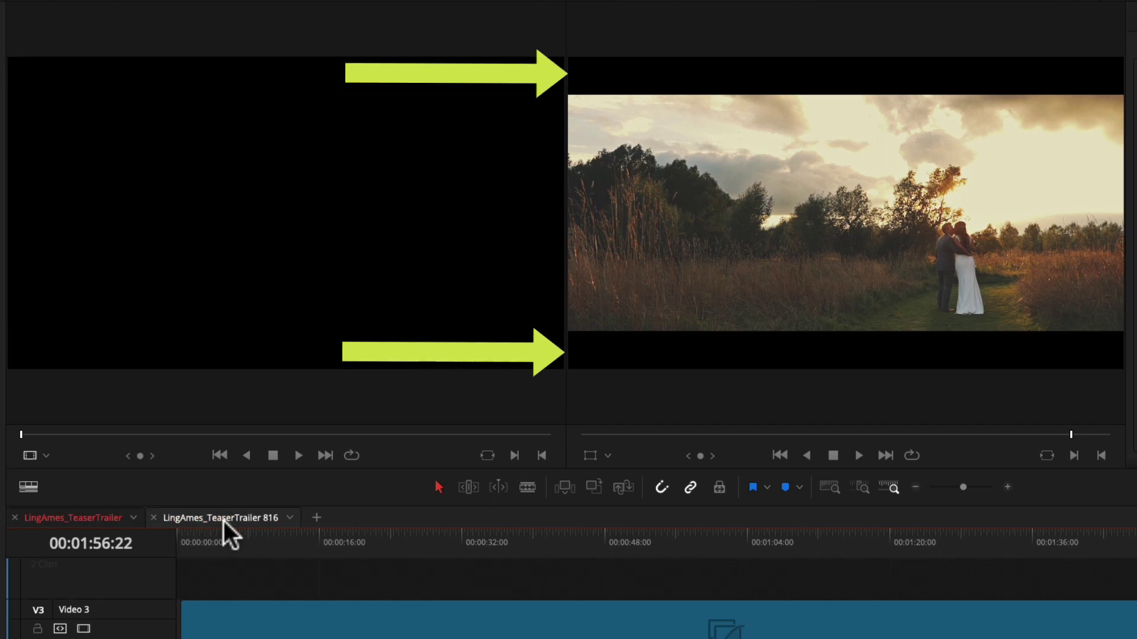
click(223, 521)
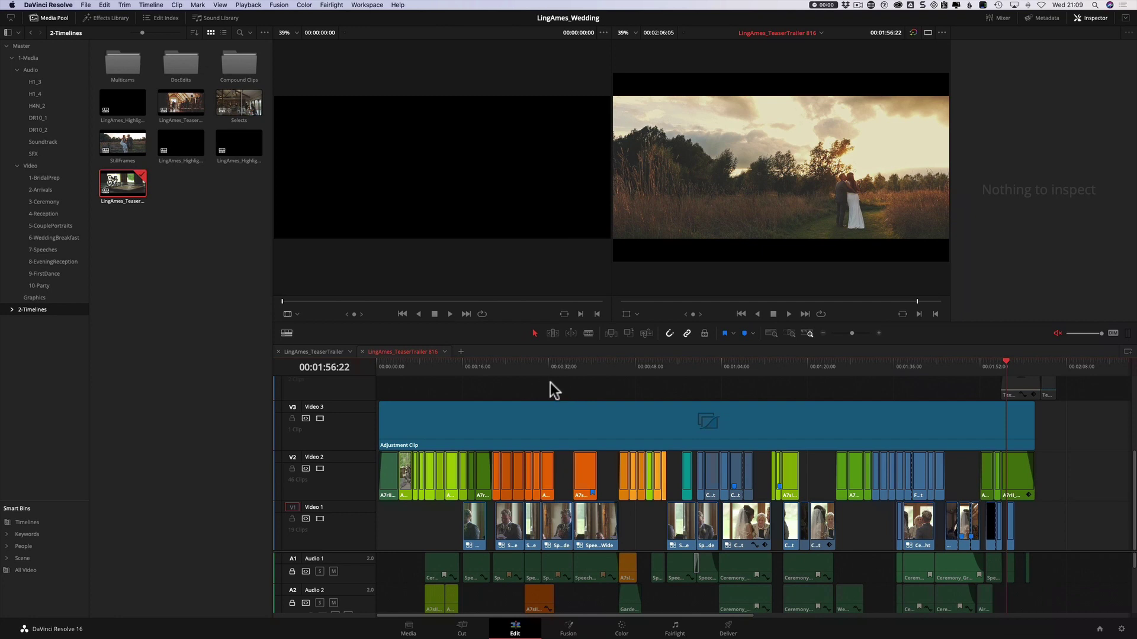
- Show the last Video 2 clip's transform outline to check its full frame, then hide the outline
click(1021, 476)
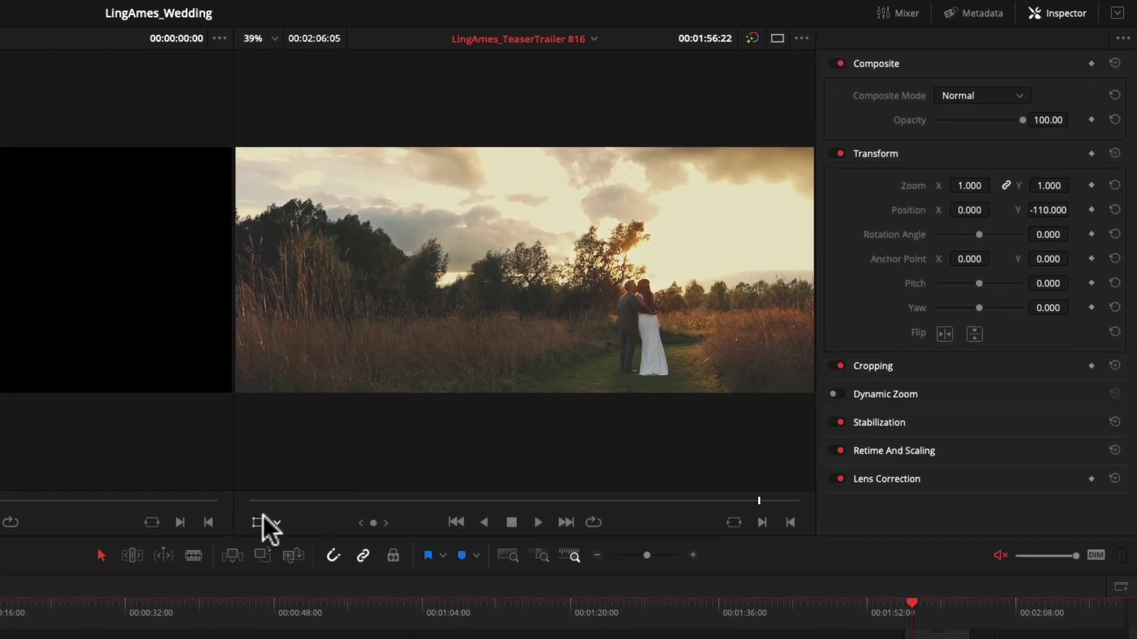
click(626, 315)
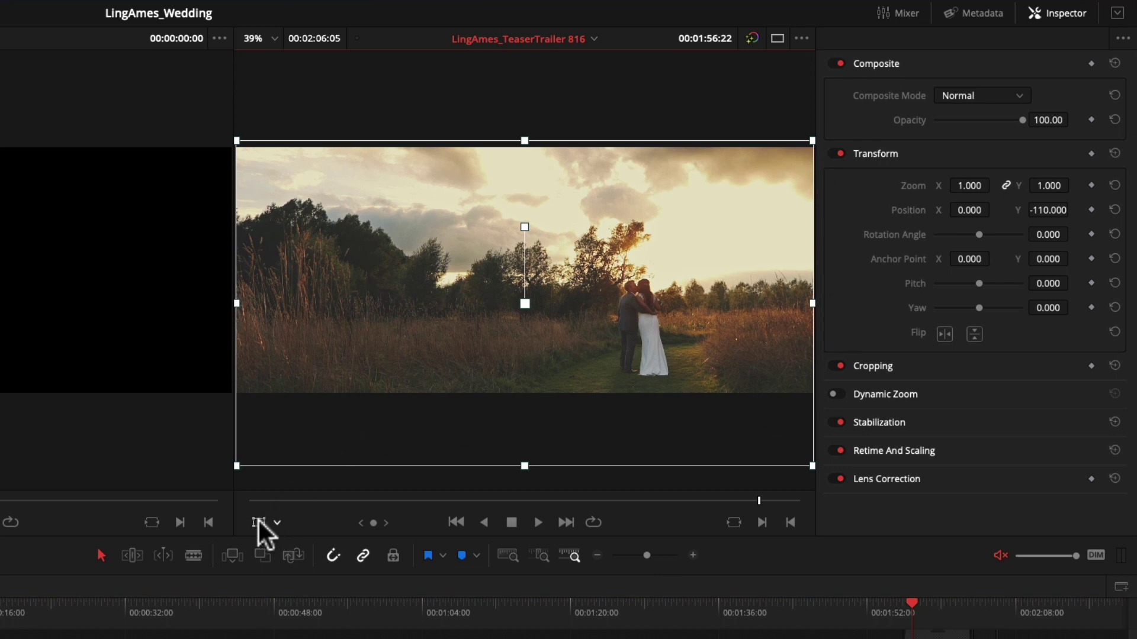
click(258, 521)
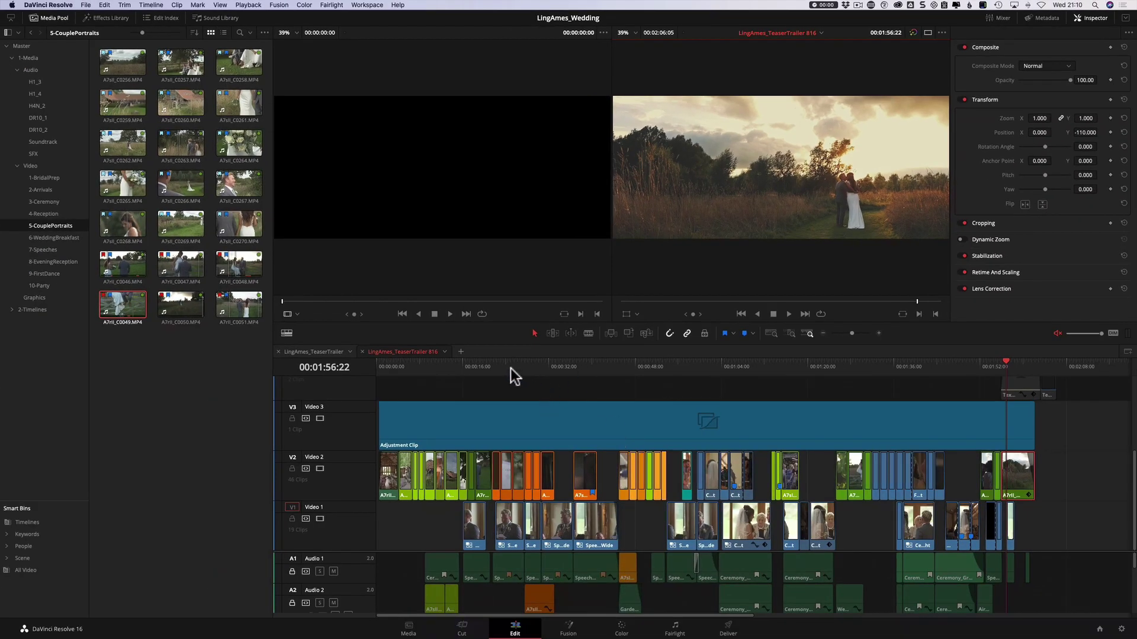
- Locate the Video 2 clip at 00:00:26:16 in the media pool
click(518, 367)
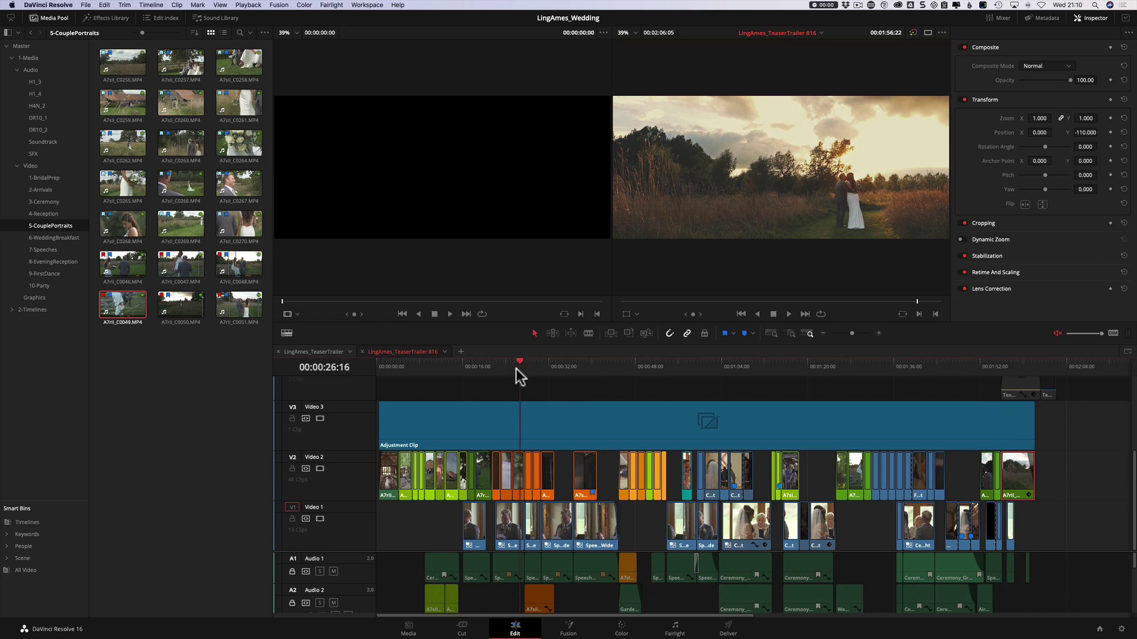
click(520, 474)
key(alt+f)
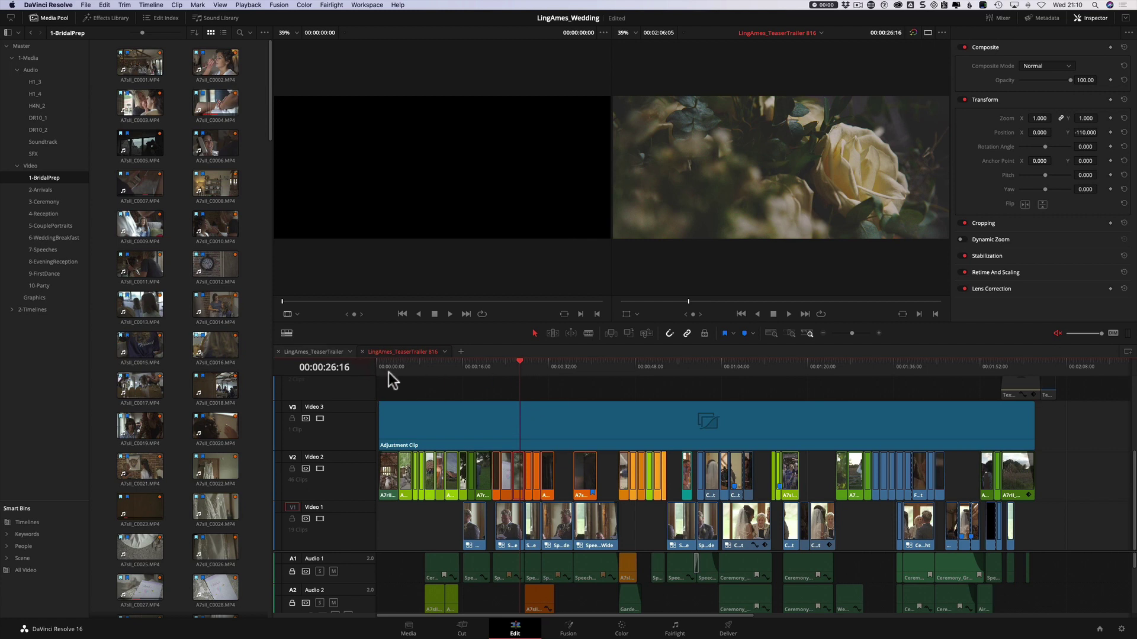
- Compare the rose shot's framing at 00:00:26:16 on the original teaser timeline and the 816 timeline
click(320, 351)
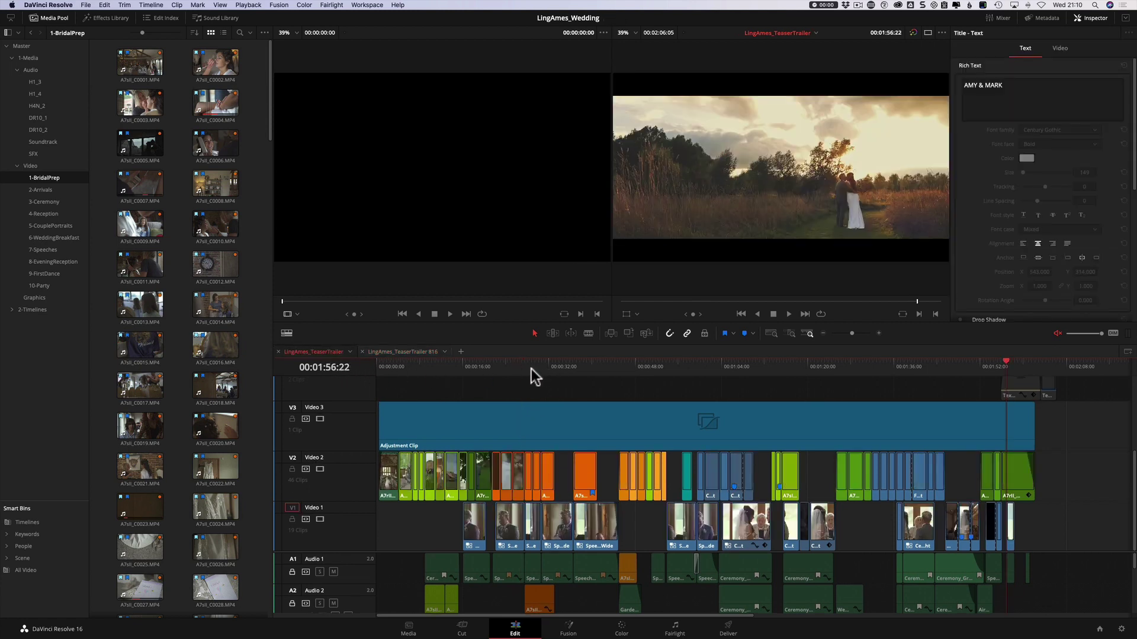
click(526, 367)
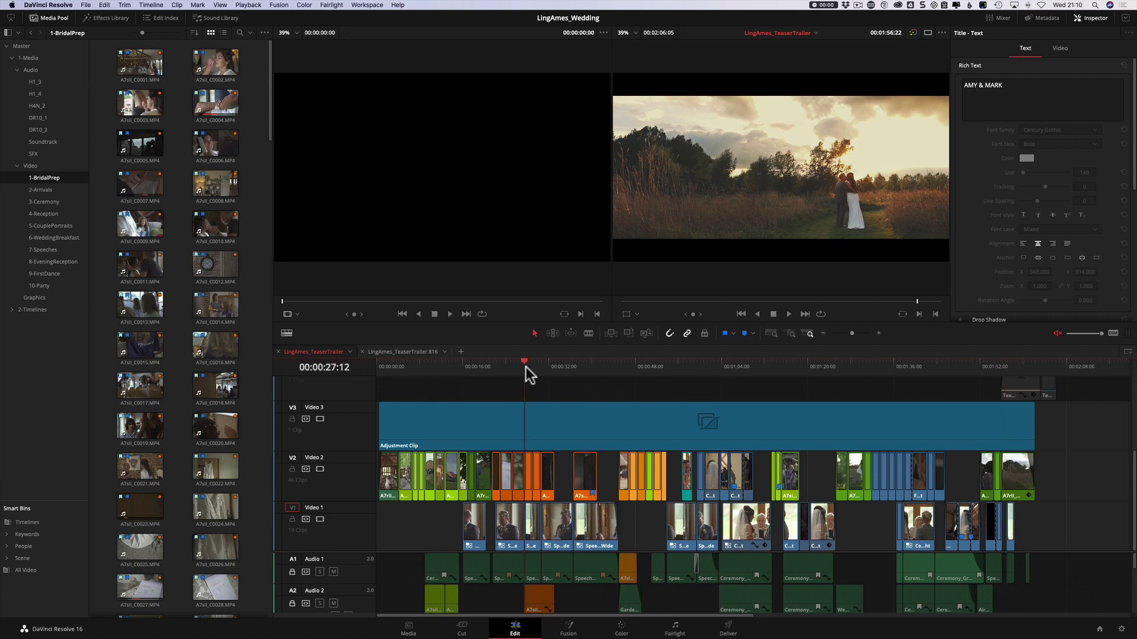
click(519, 367)
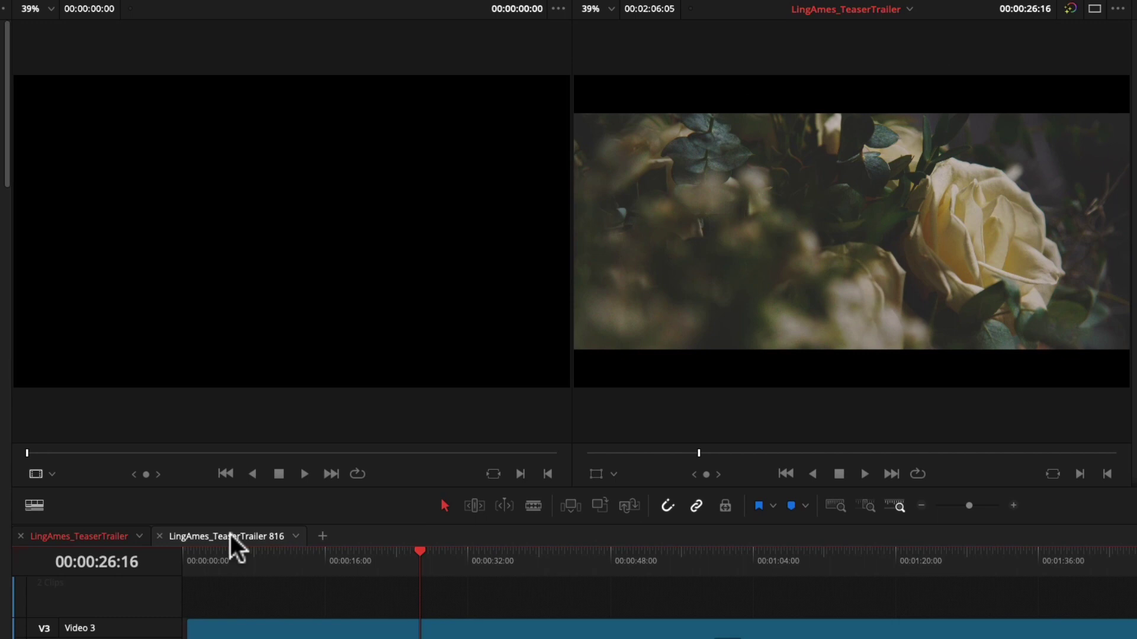
click(404, 351)
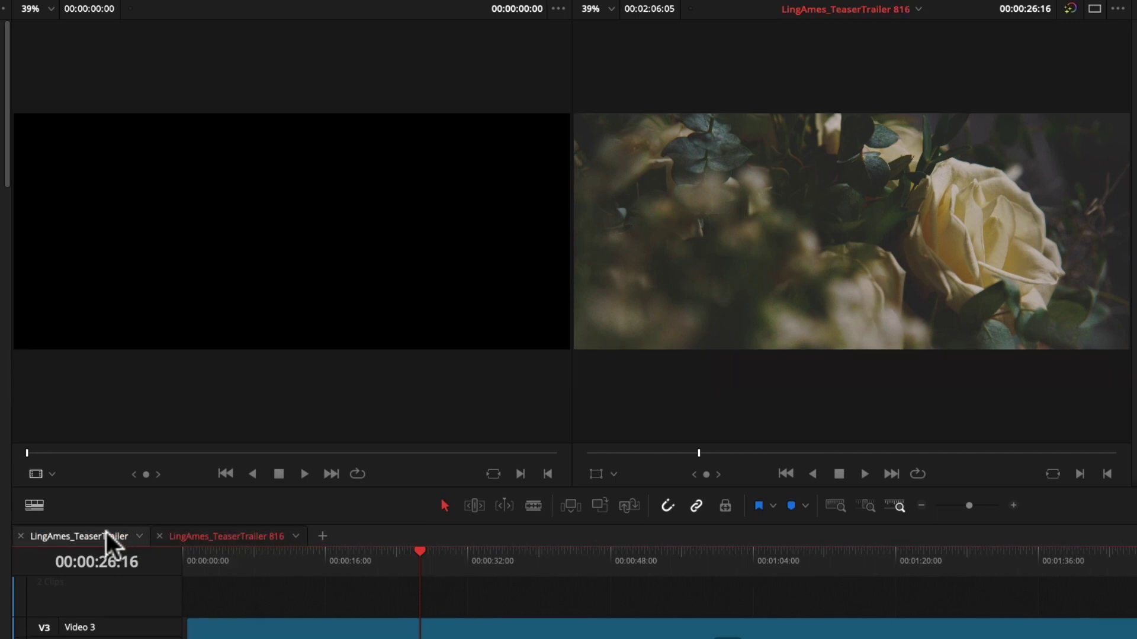
click(106, 531)
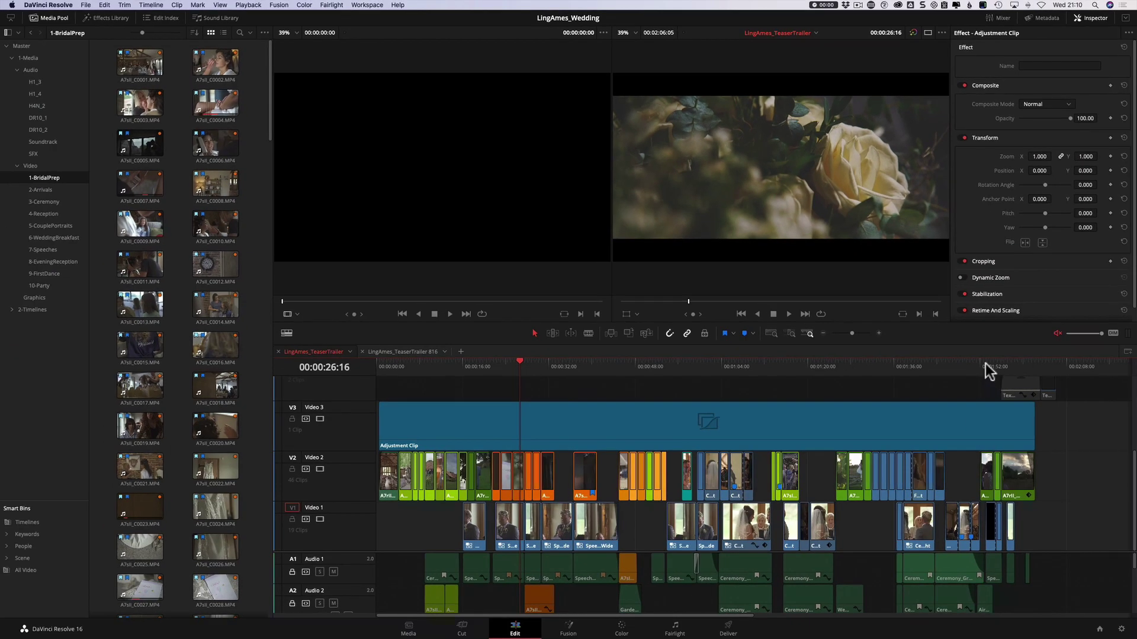
- Compare the dancing woman's framing at 00:01:33:10 between the original teaser and 816 timelines, ending on the 816 timeline
drag(886, 368, 885, 369)
key(f)
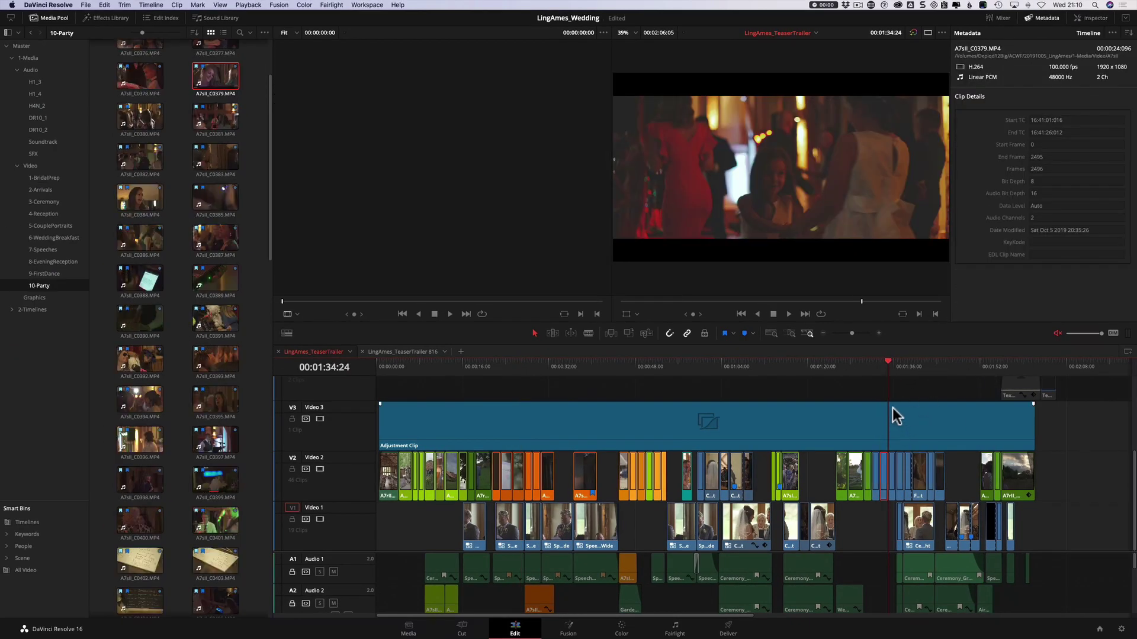
click(880, 361)
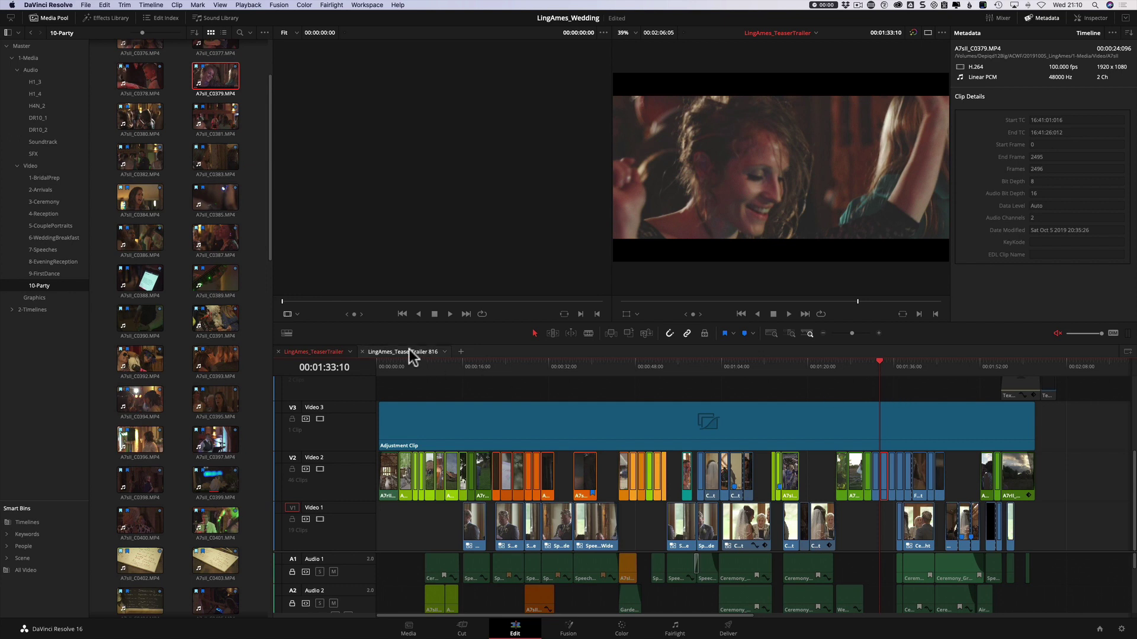
key(ctrl+Tab)
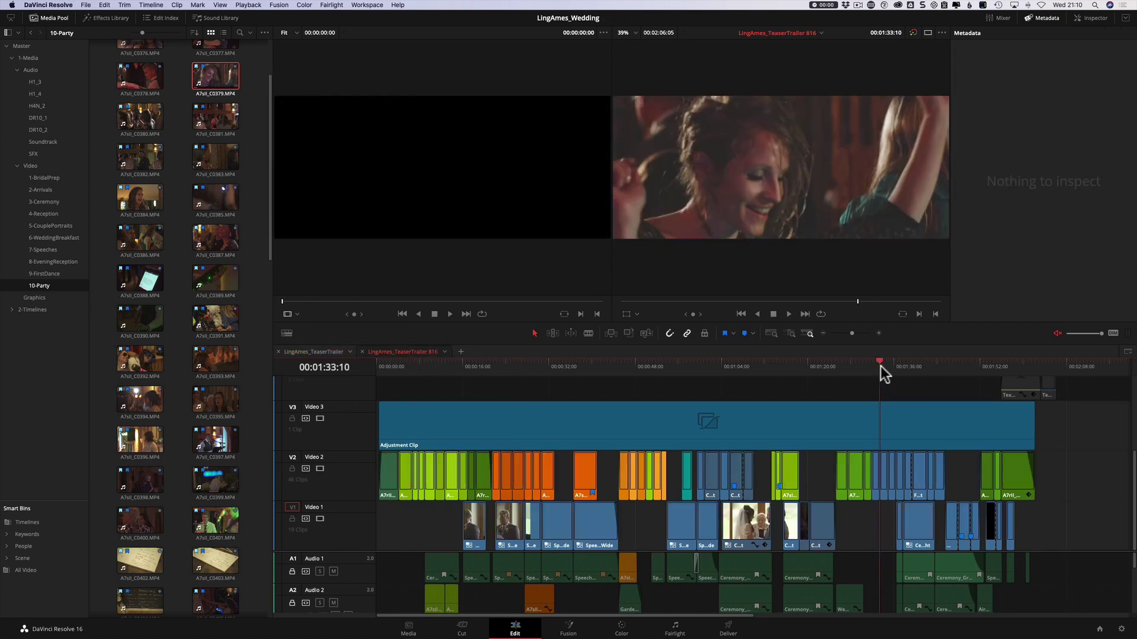
click(315, 351)
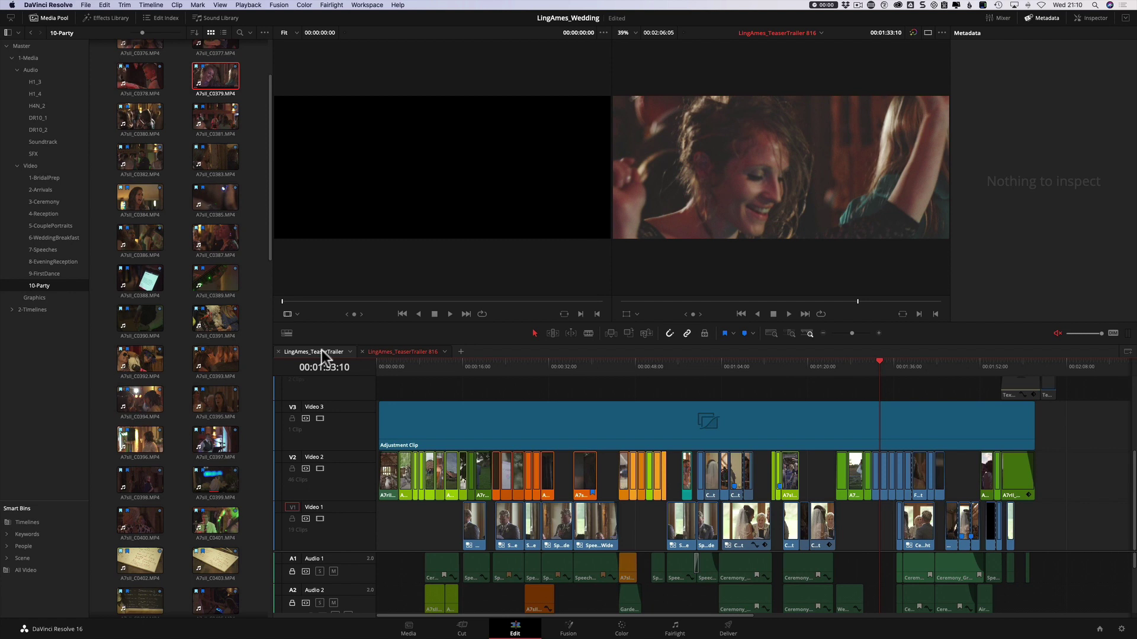
click(410, 351)
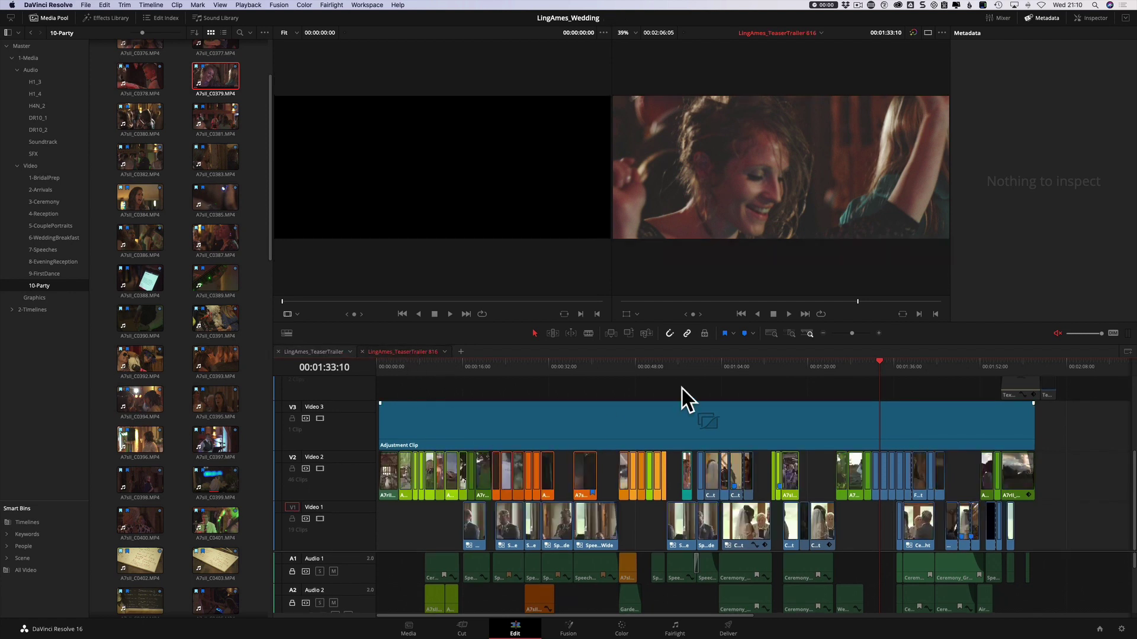
- Queue the 816 timeline for export under the filename 8162Test with the custom 1920 x 816 resolution
click(731, 629)
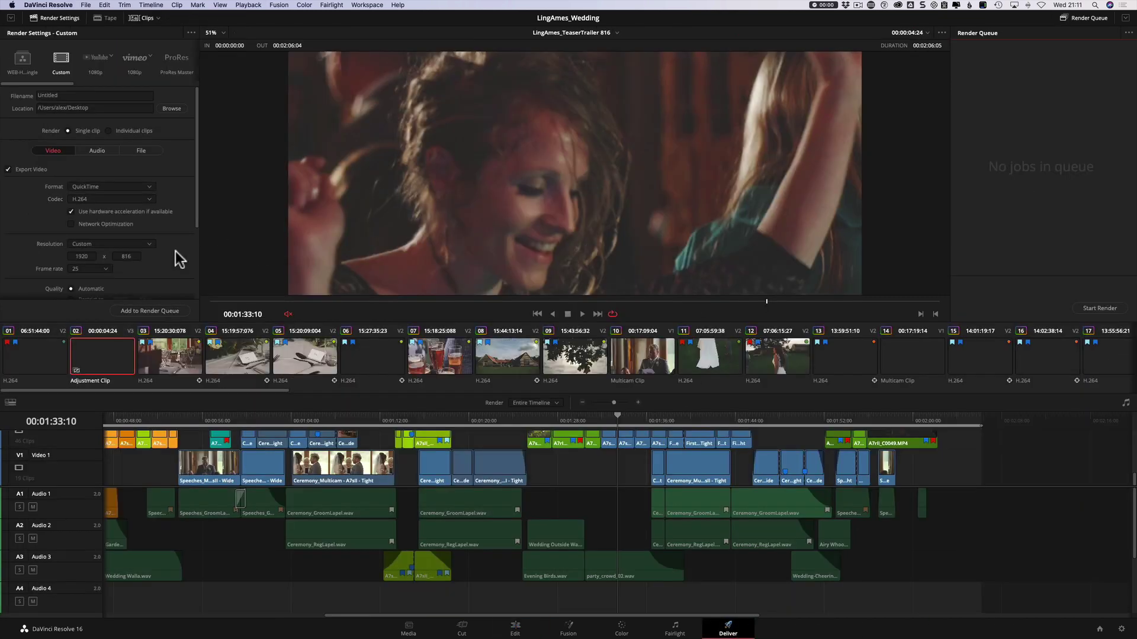
click(67, 96)
text(8162Test)
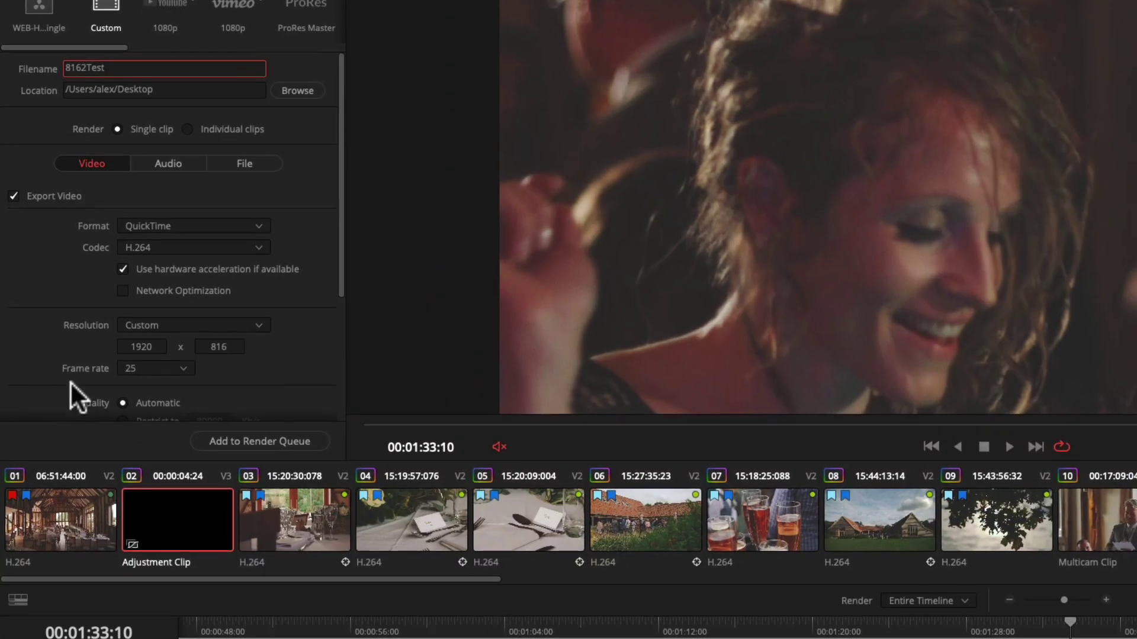
click(292, 440)
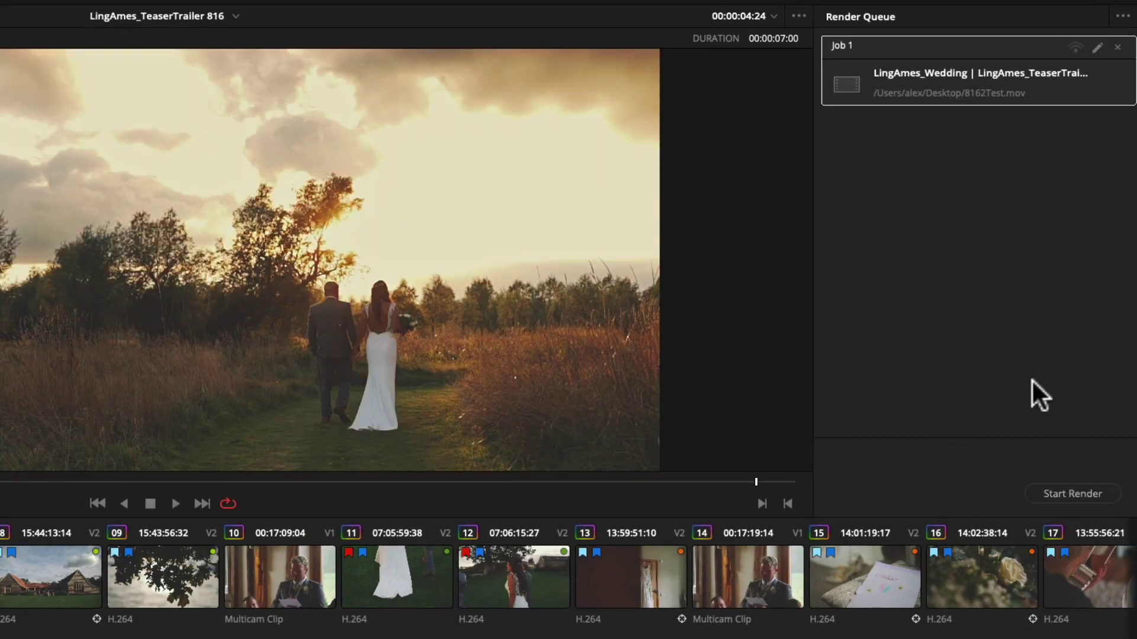
- Start rendering the queued 816 timeline job and stop it after a short portion
click(1061, 493)
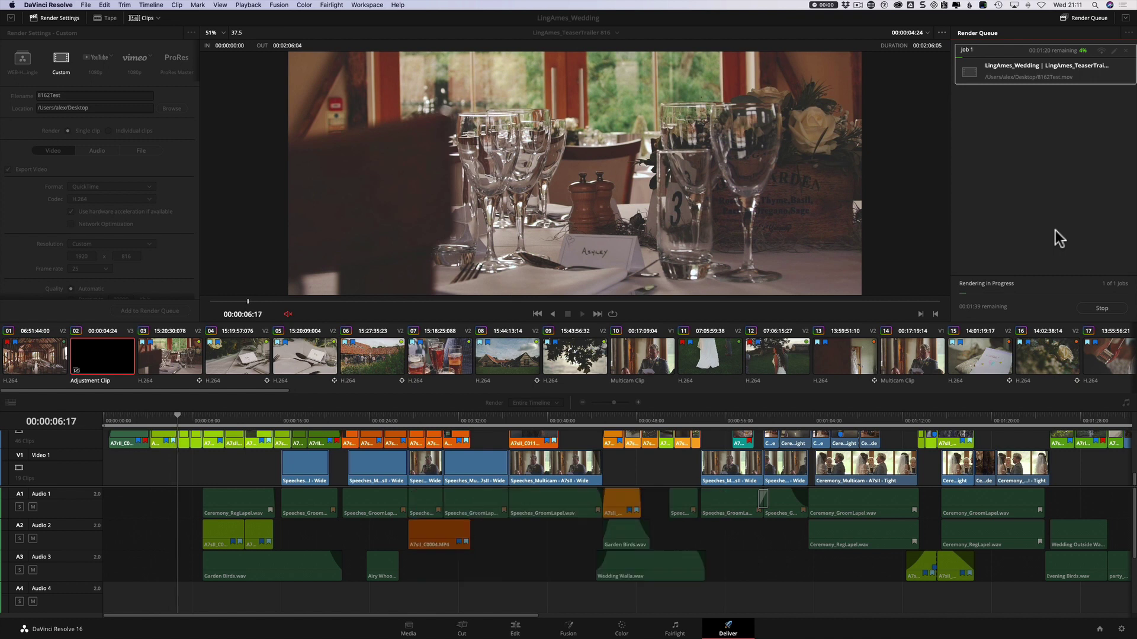
click(1103, 309)
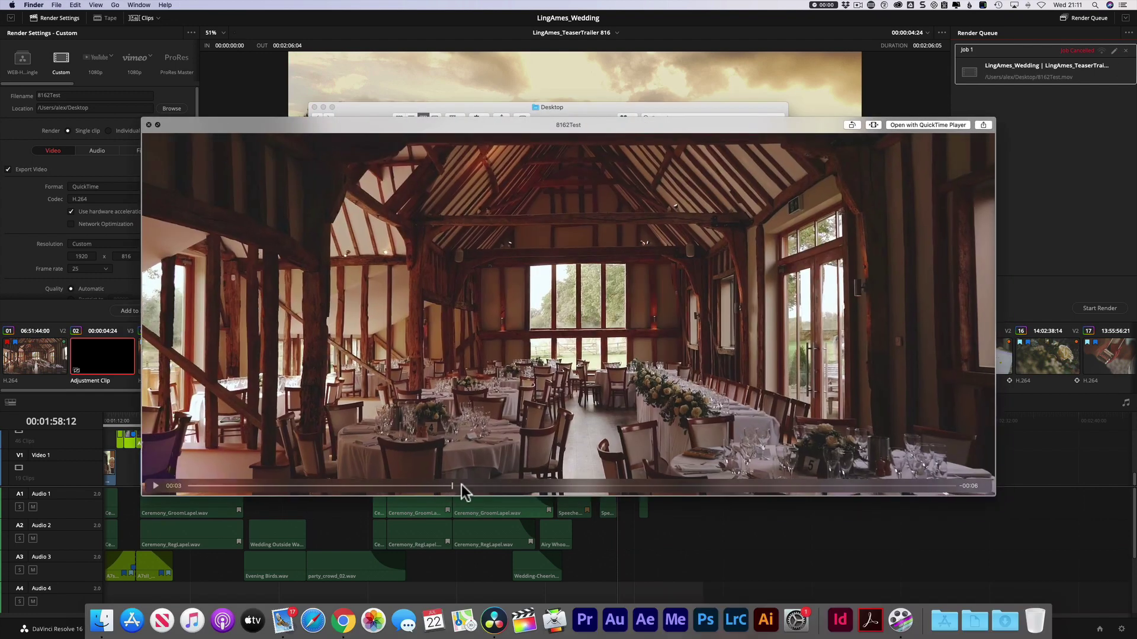
- Scrub through the exported 8162Test movie in Finder, then remove its job from the render queue
drag(354, 482, 579, 487)
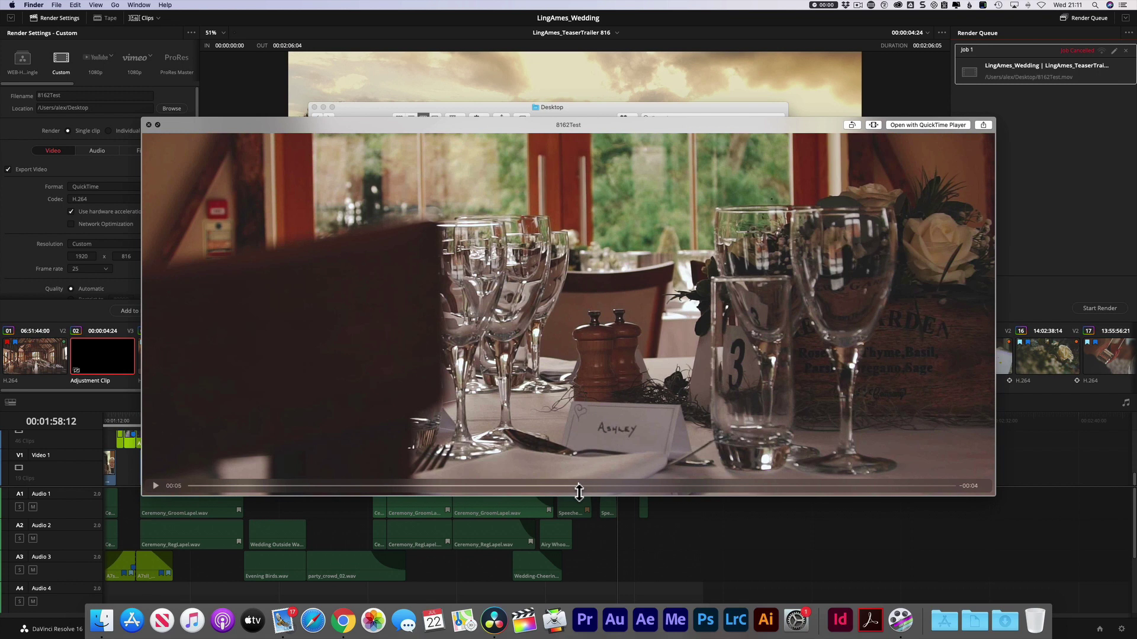
key(space)
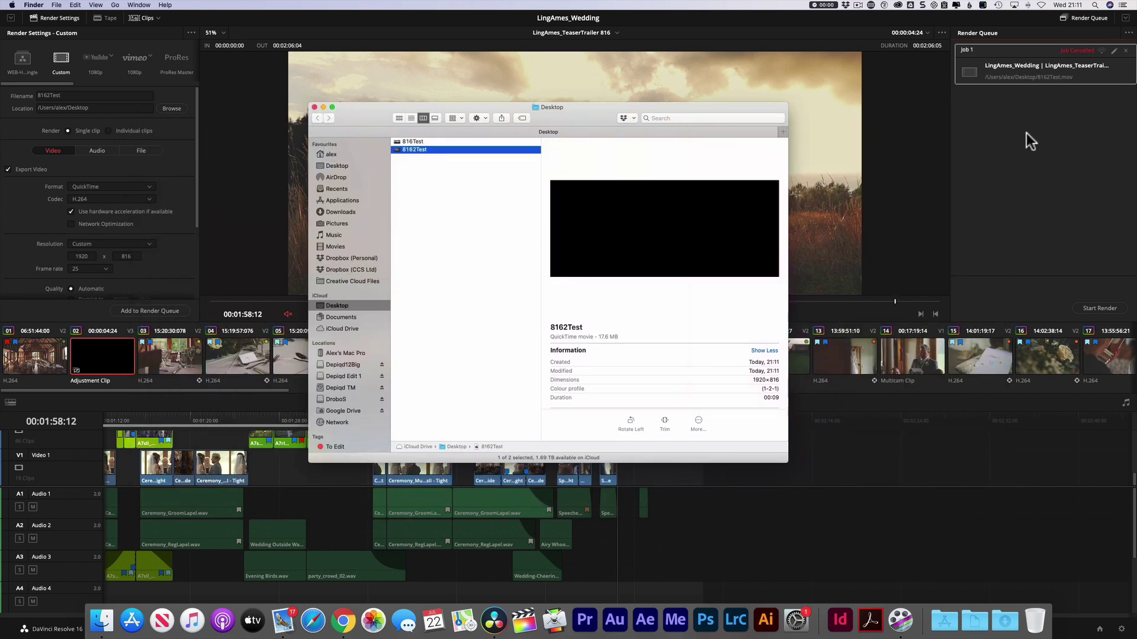
click(315, 108)
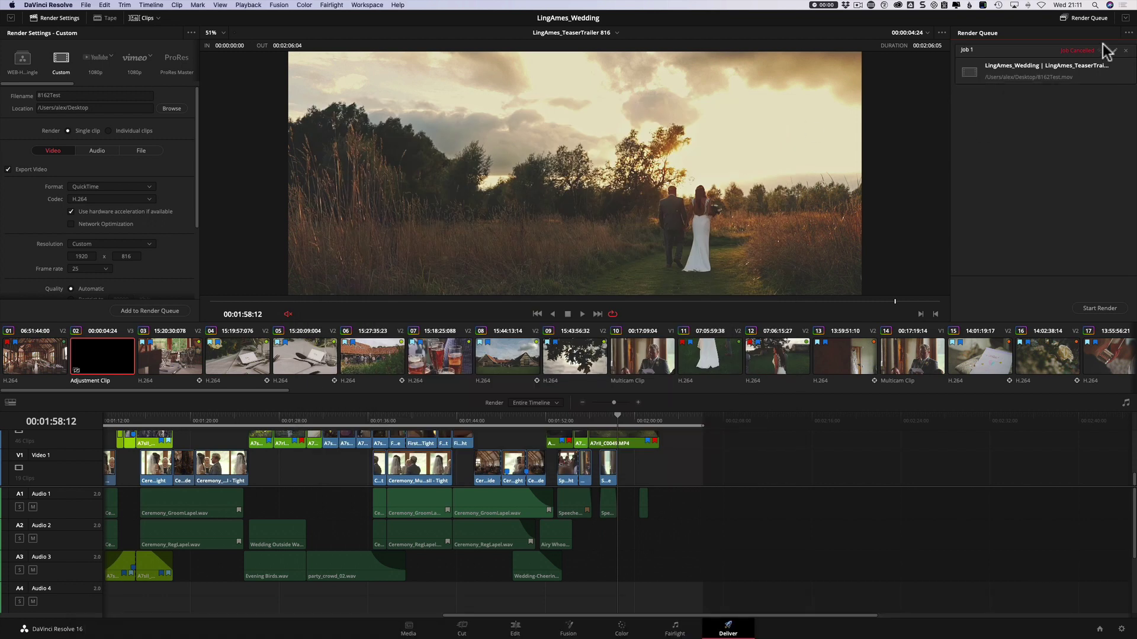
click(1124, 51)
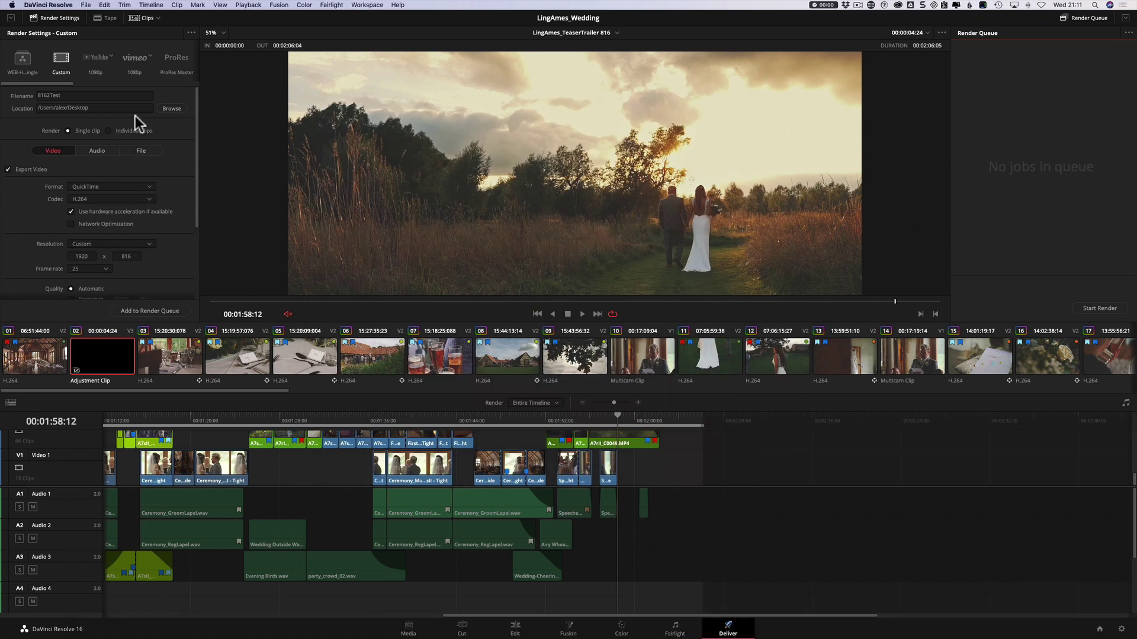
- Switch the export to the LingAmes_TeaserTrailer timeline and set the filename to 1080Test
click(616, 33)
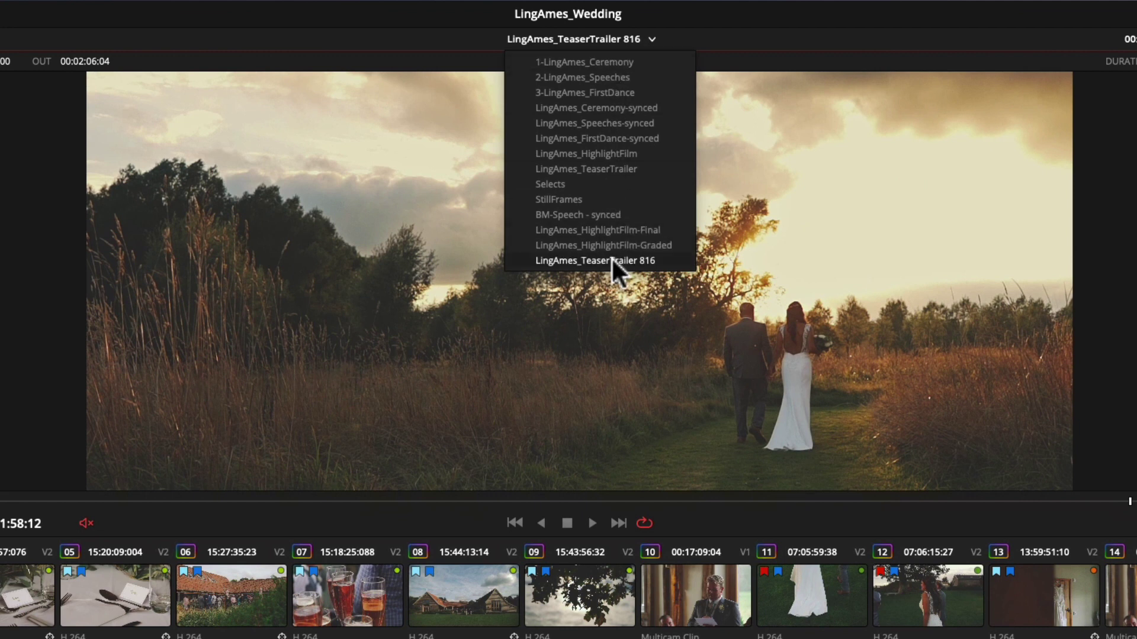
click(602, 168)
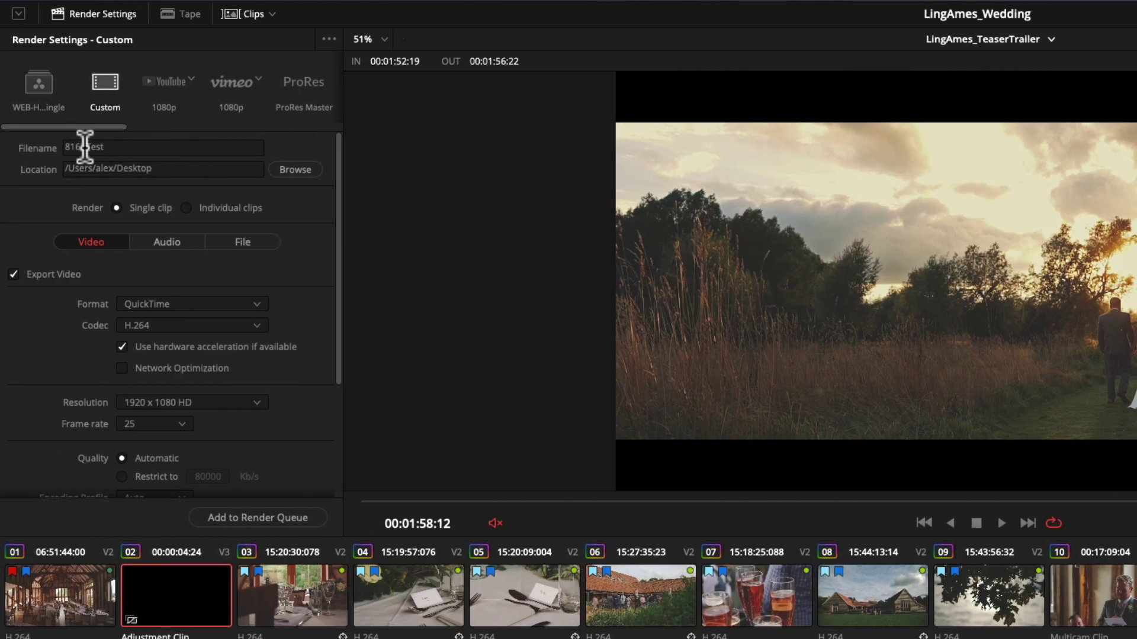
drag(83, 146, 59, 146)
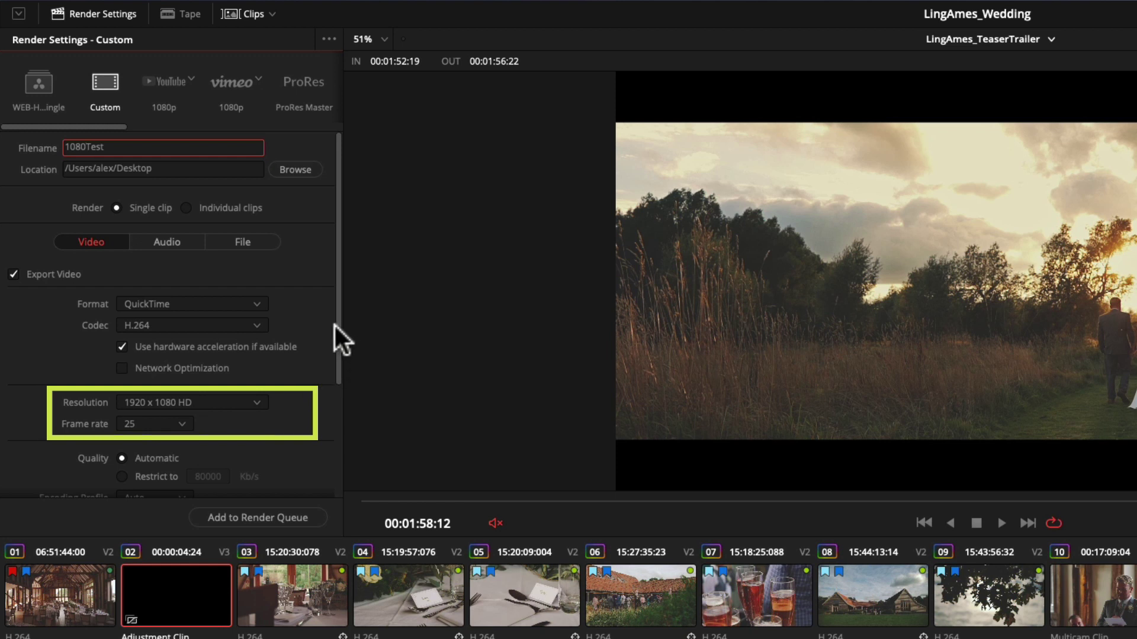
drag(337, 327, 342, 385)
- Replace the queued 1080Test job with a fresh one for the in/out range and render it at 1920 x 1080
click(272, 513)
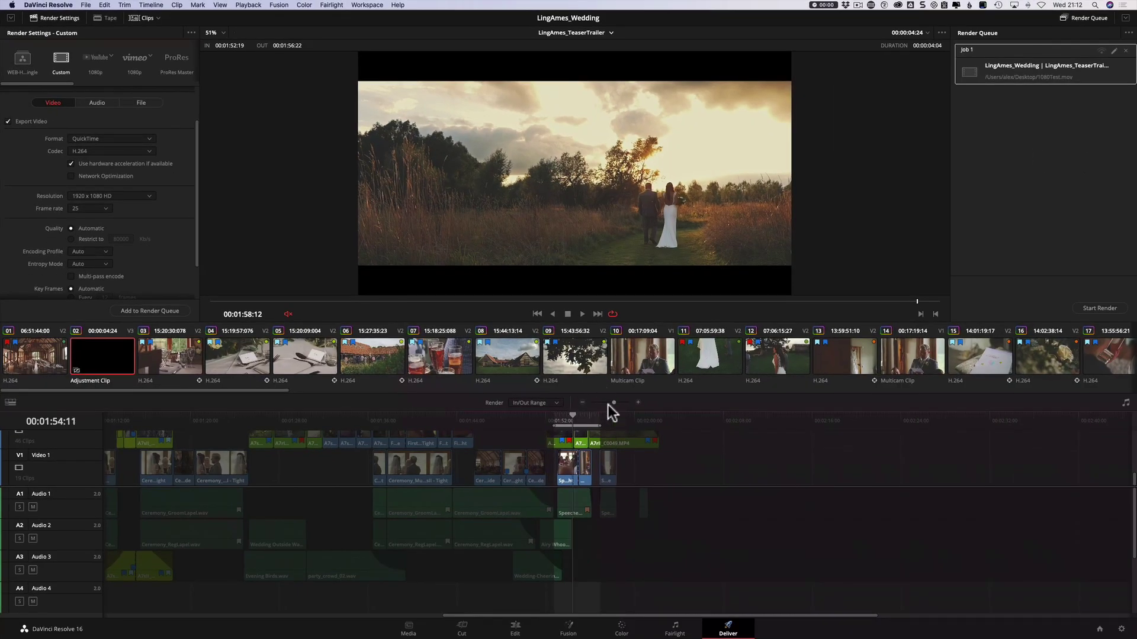
click(1126, 50)
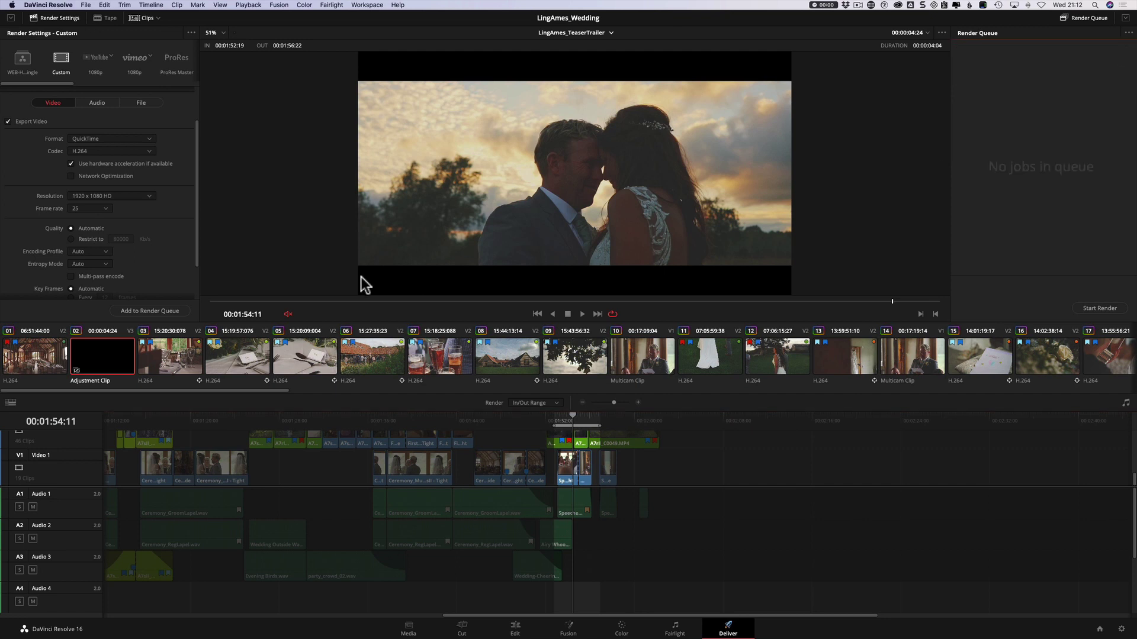
click(178, 310)
click(1097, 308)
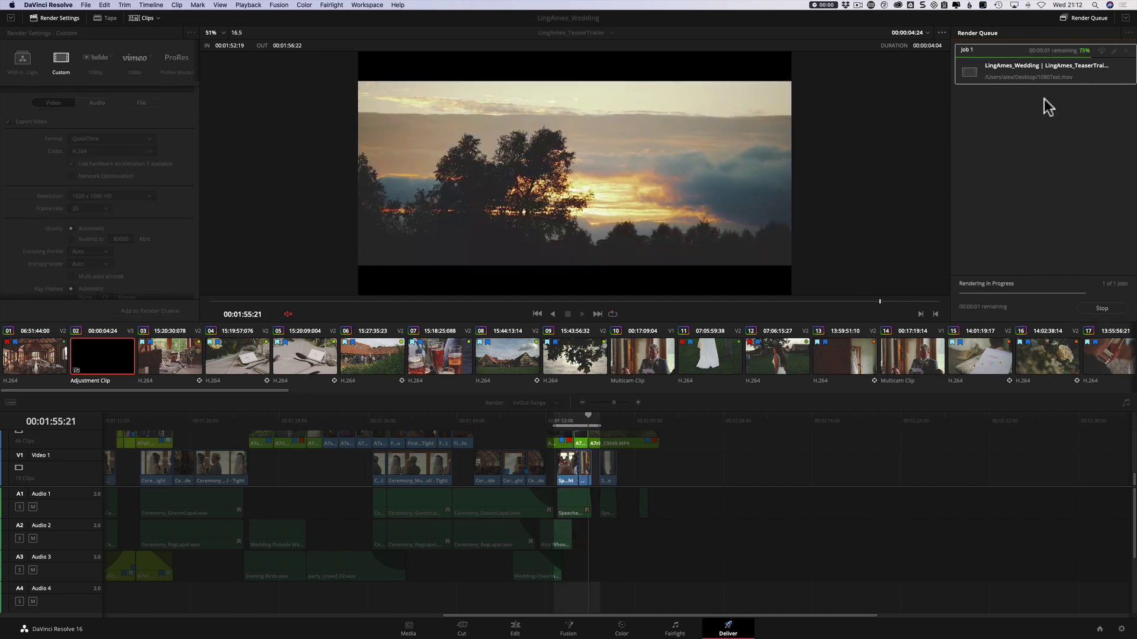
- Show the rendered 1080Test movie in Finder and preview its frame with the letterbox bars
right_click(1033, 66)
click(1070, 79)
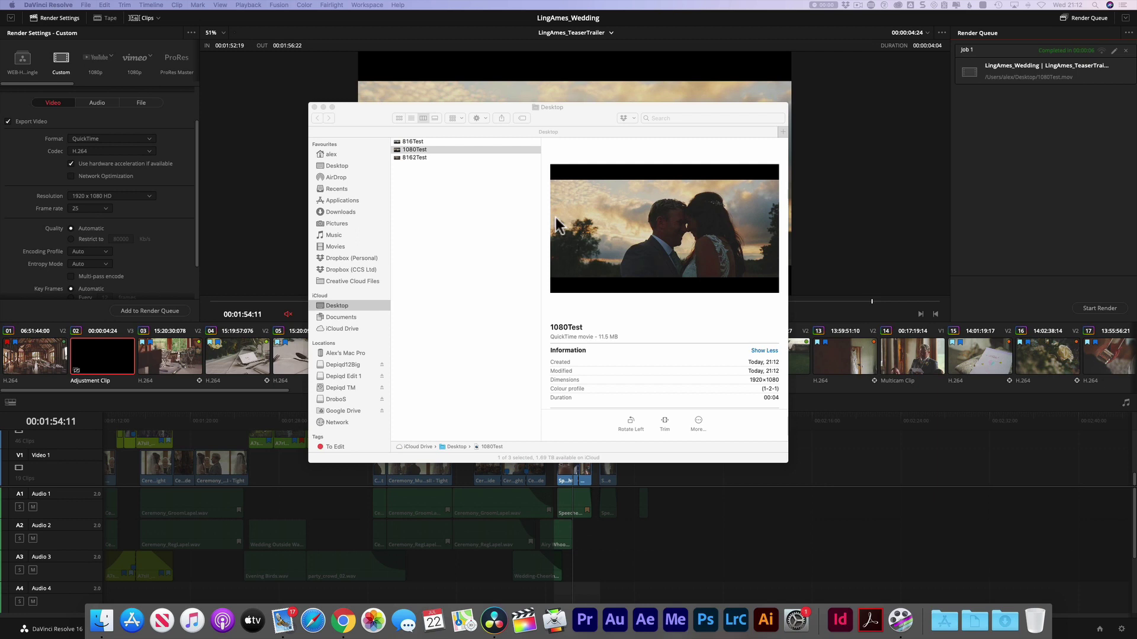
click(500, 202)
key(space)
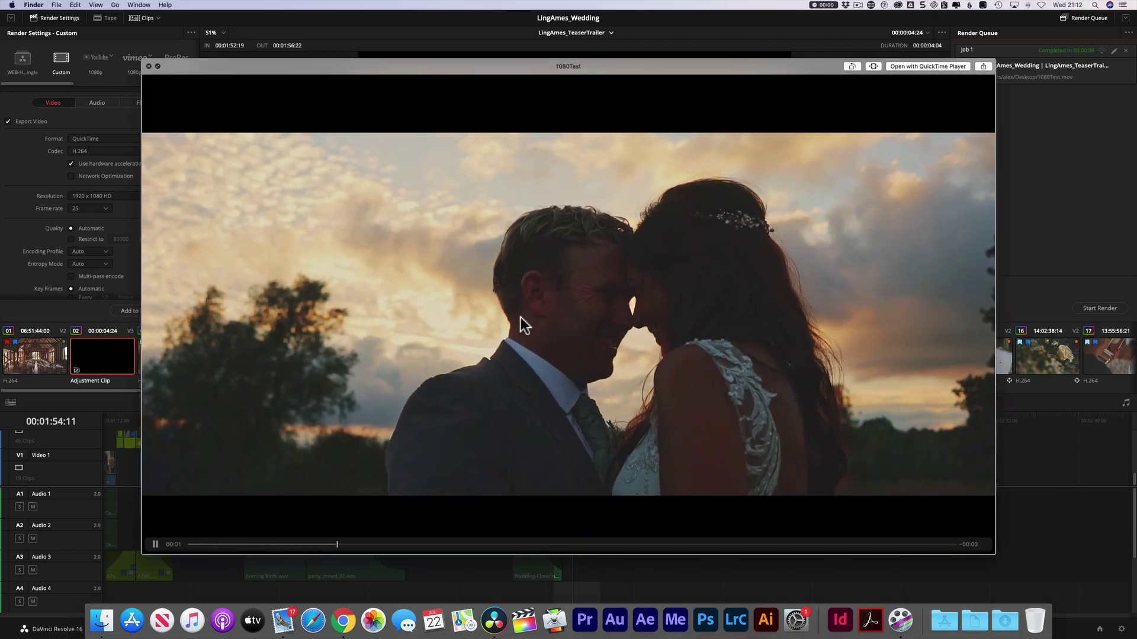
key(space)
- Preview the 8162Test movie for comparison, then close the Finder window and clear the finished job from the render queue
click(474, 186)
click(441, 157)
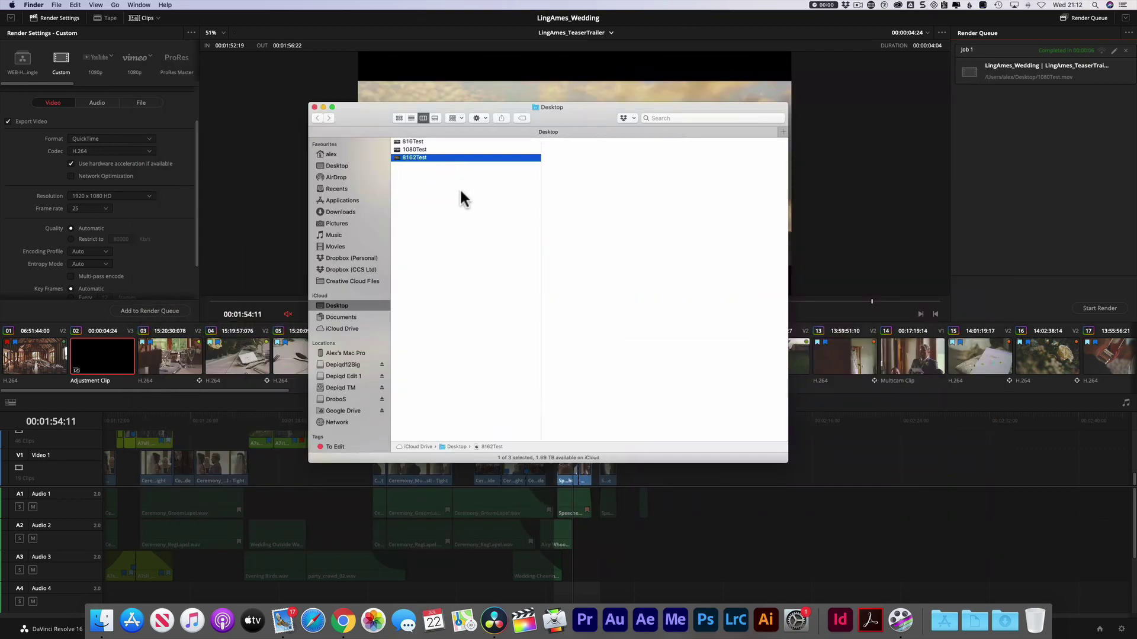
key(space)
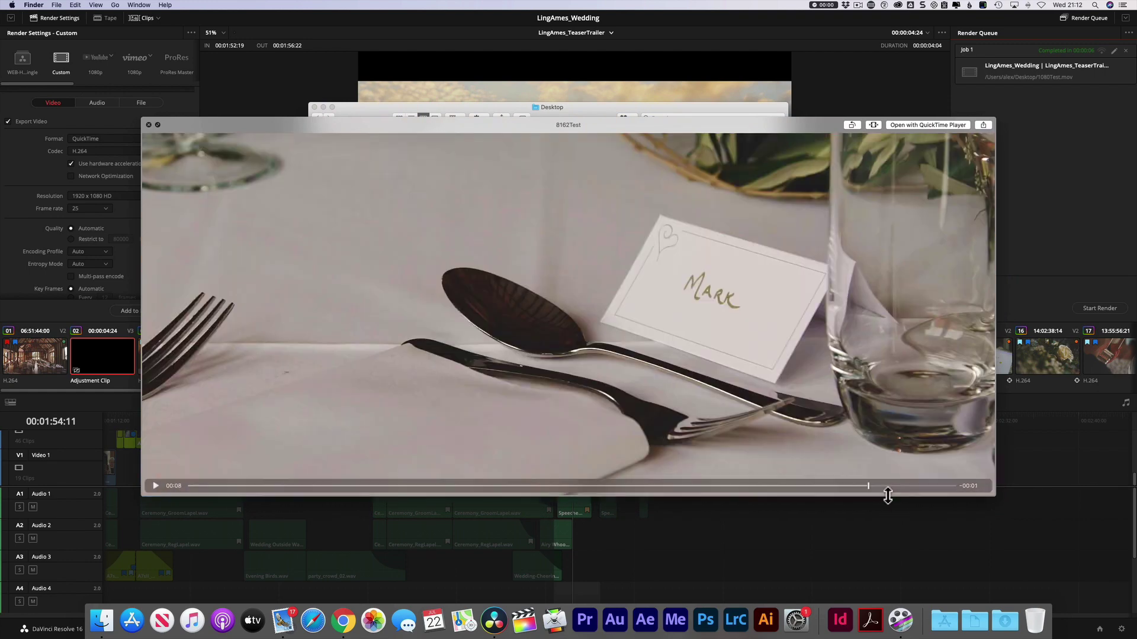
key(space)
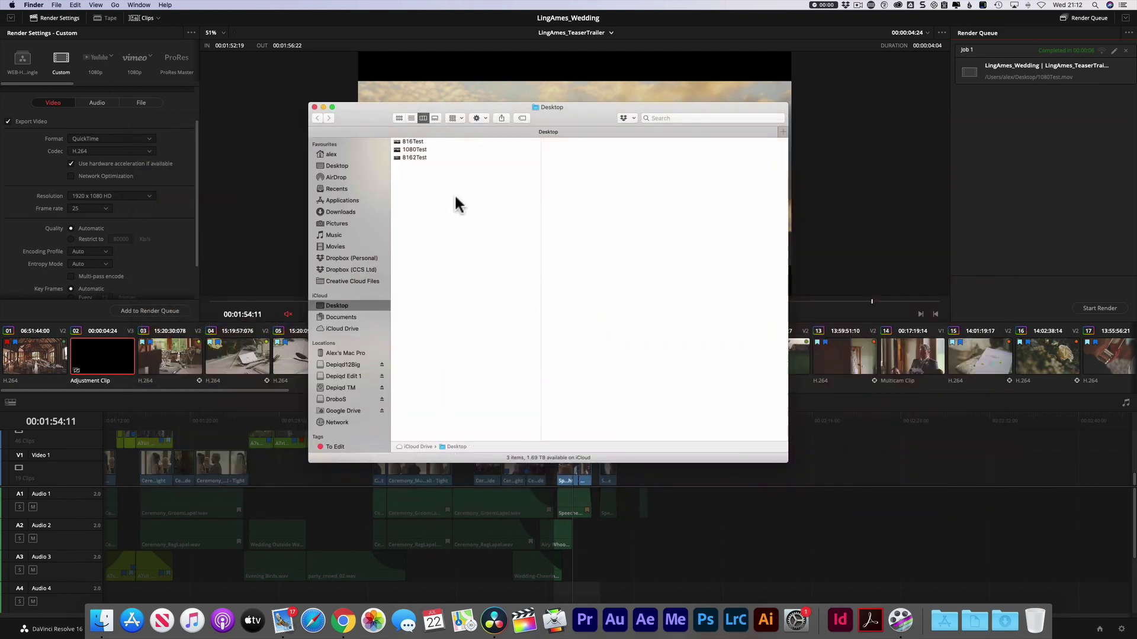
click(315, 107)
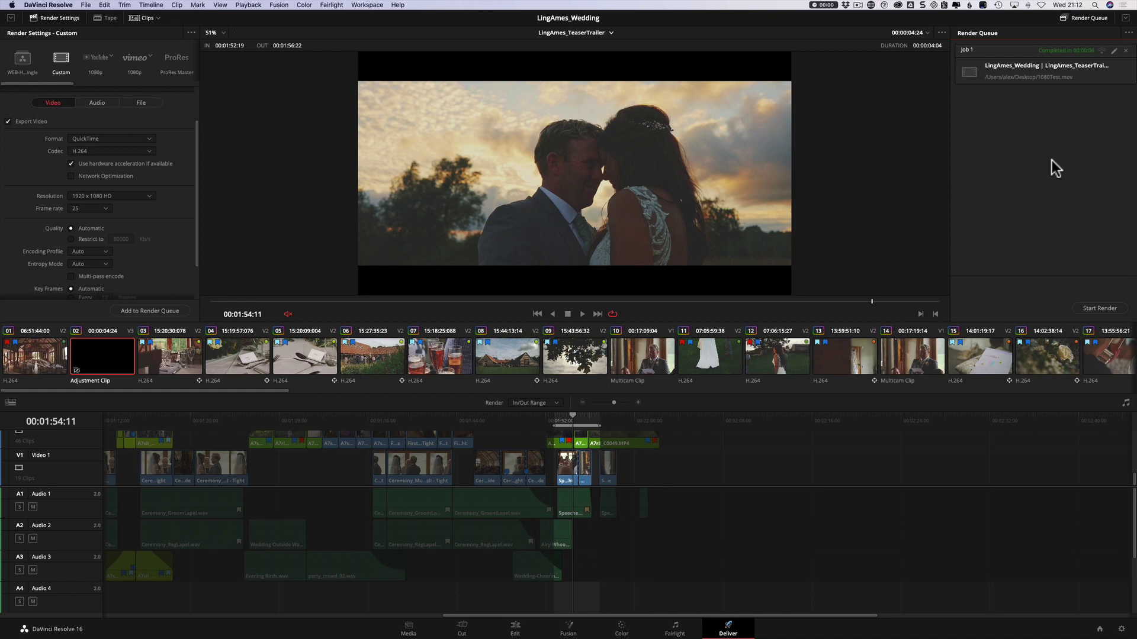
click(1125, 51)
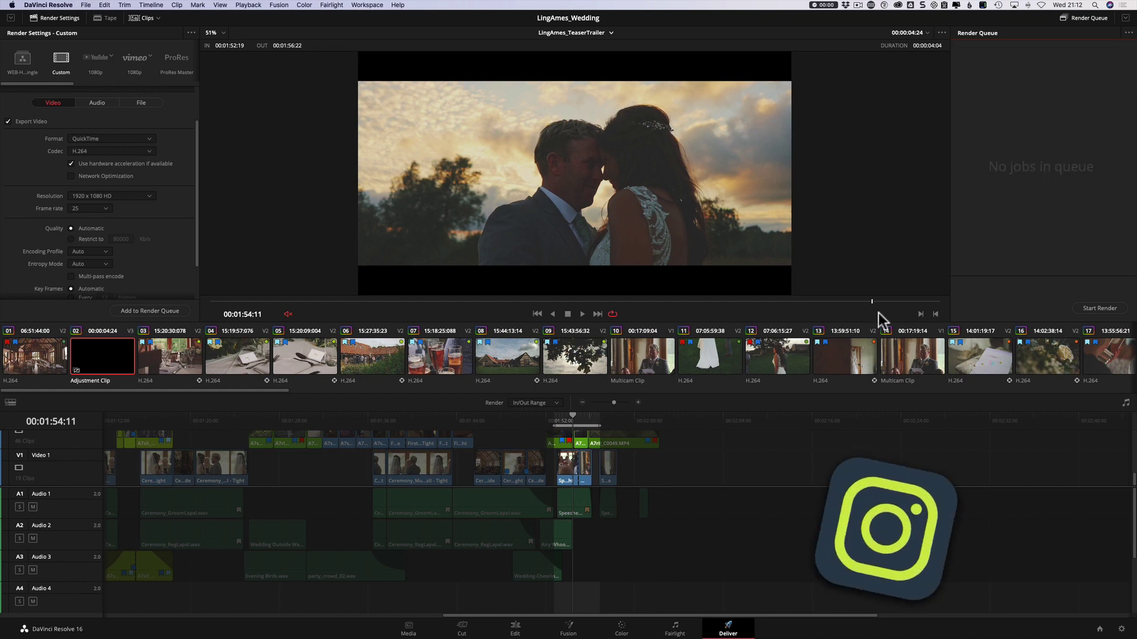